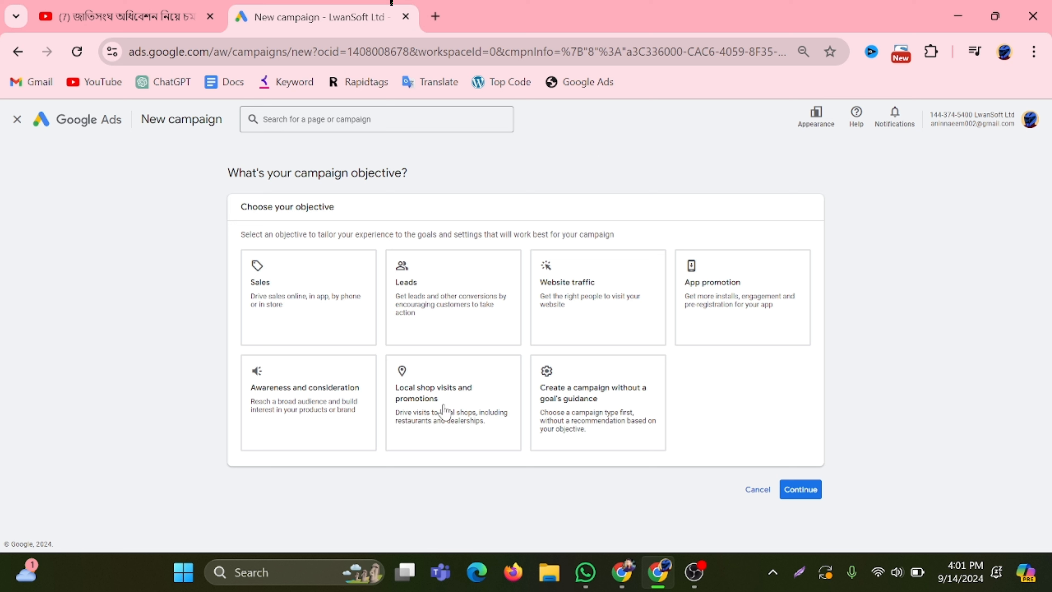
Start a new campaign with the Awareness and consideration objective and the Demand Gen campaign type
left_click(271, 397)
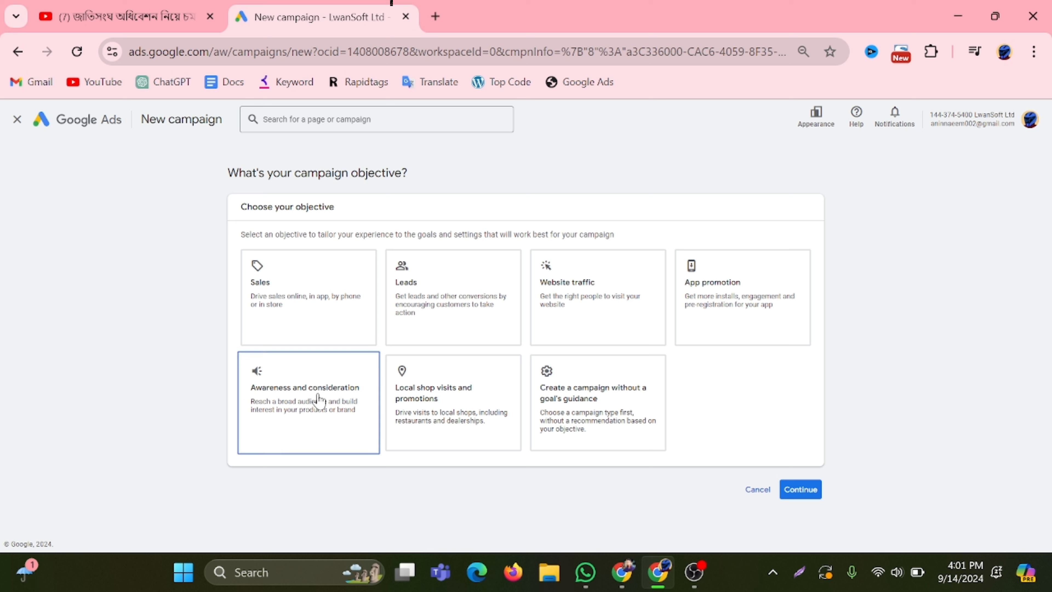
left_click(293, 393)
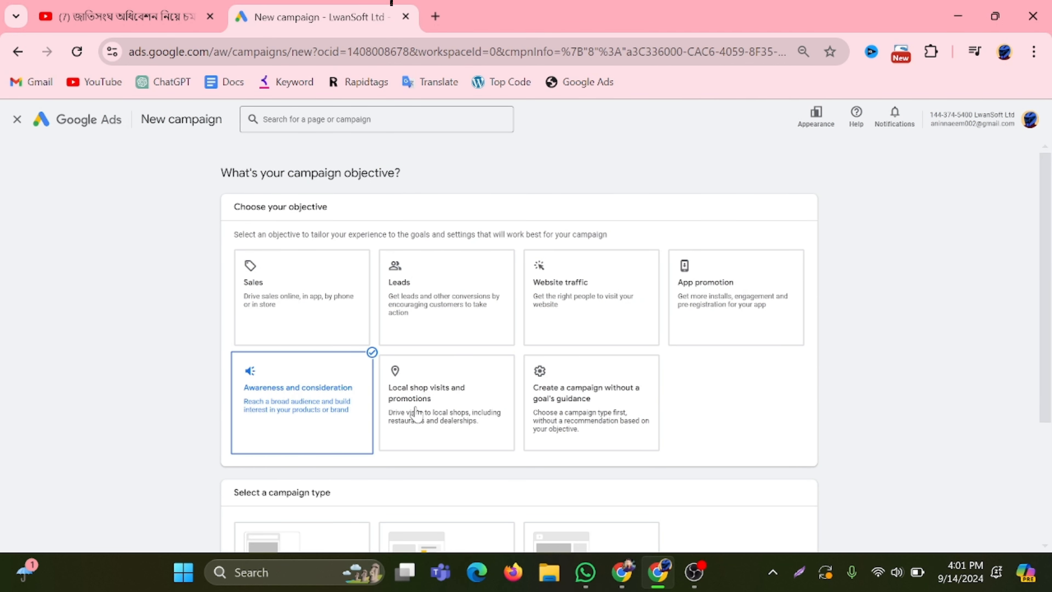
scroll(416, 414, "down", 4)
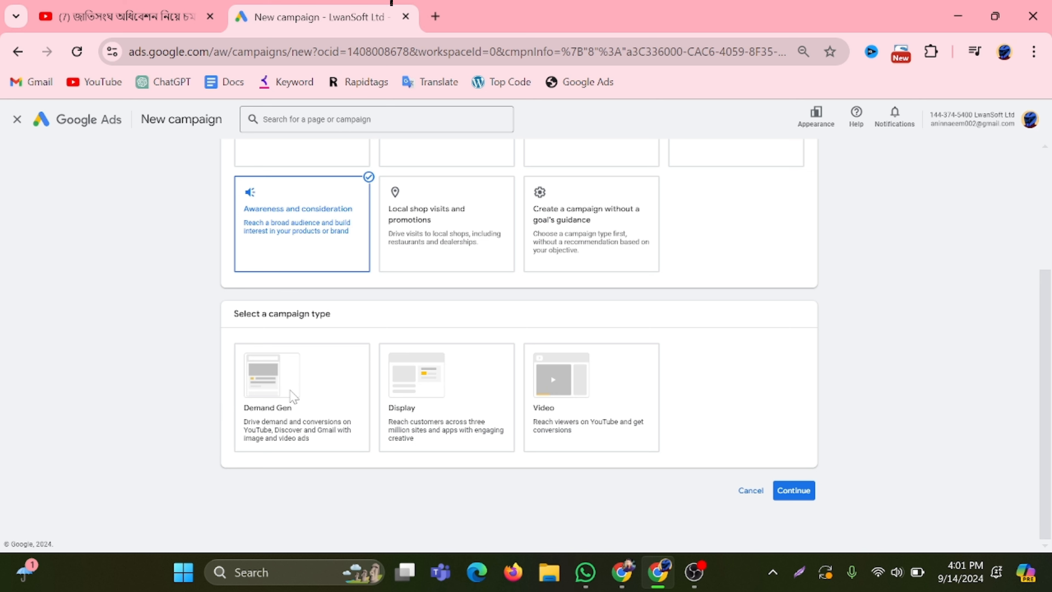
left_click(284, 382)
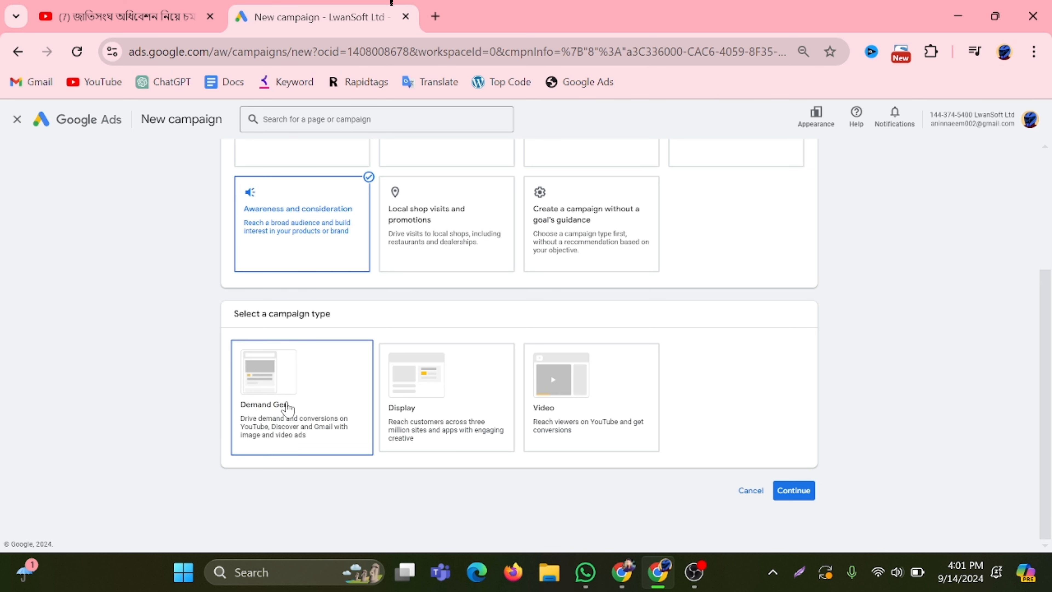
scroll(290, 381, "down", 2)
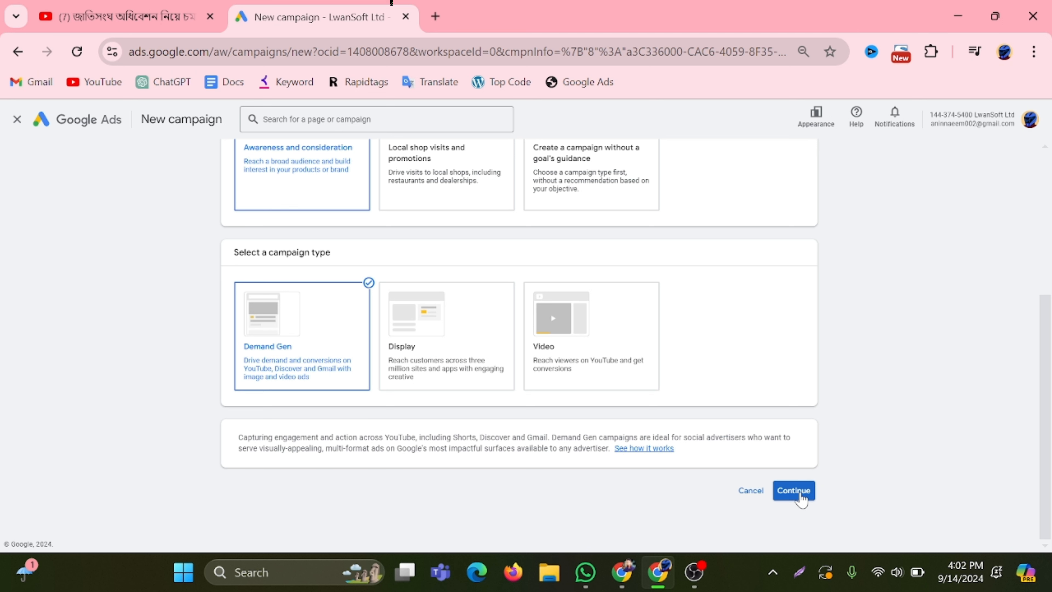
left_click(800, 495)
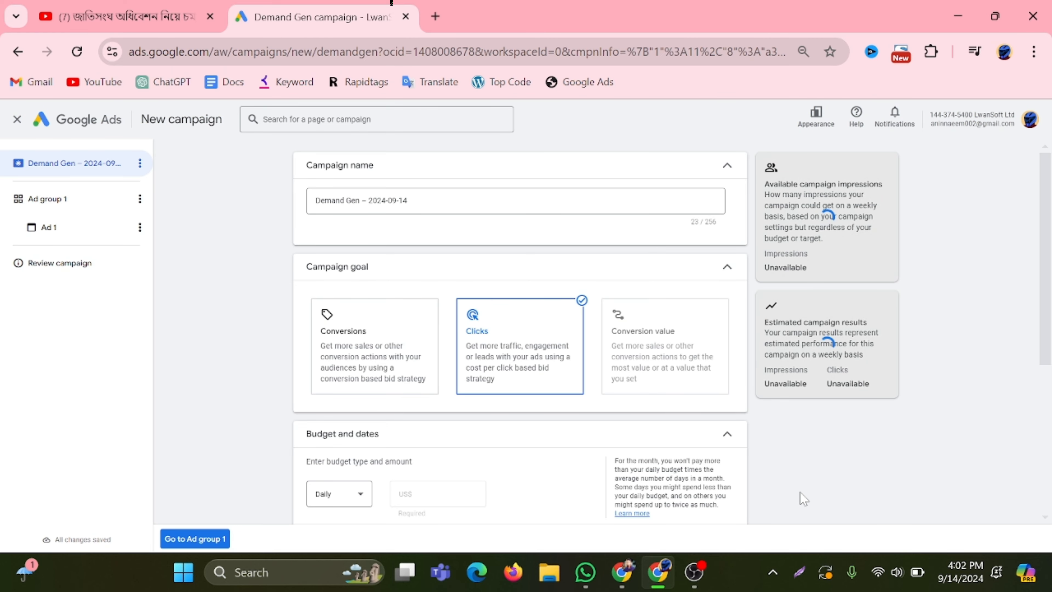
Look at the example video ad playing on YouTube, and return to the Demand Gen campaign setup
left_click(118, 7)
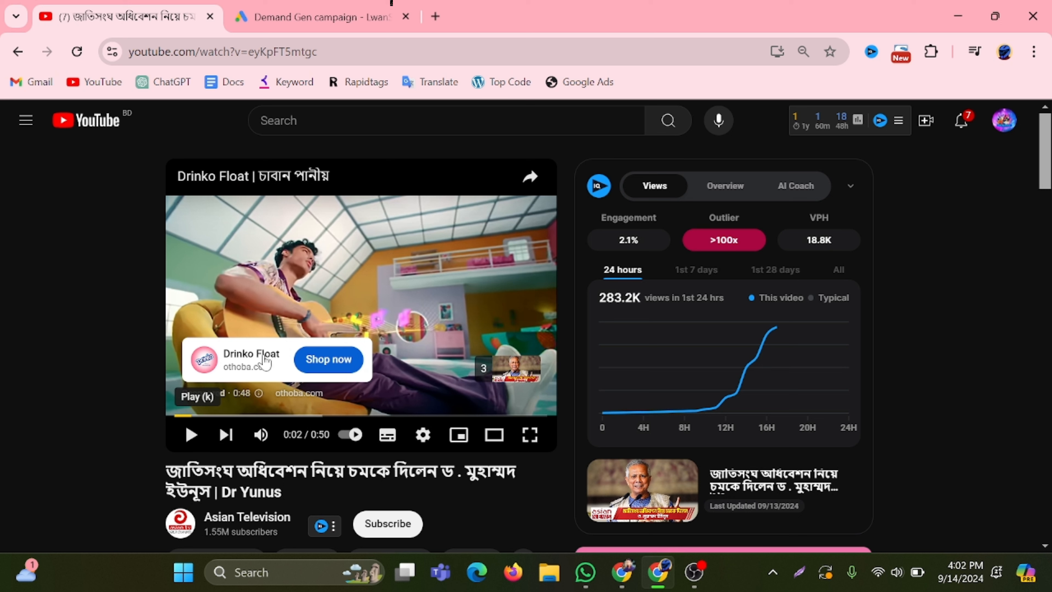
left_click(319, 16)
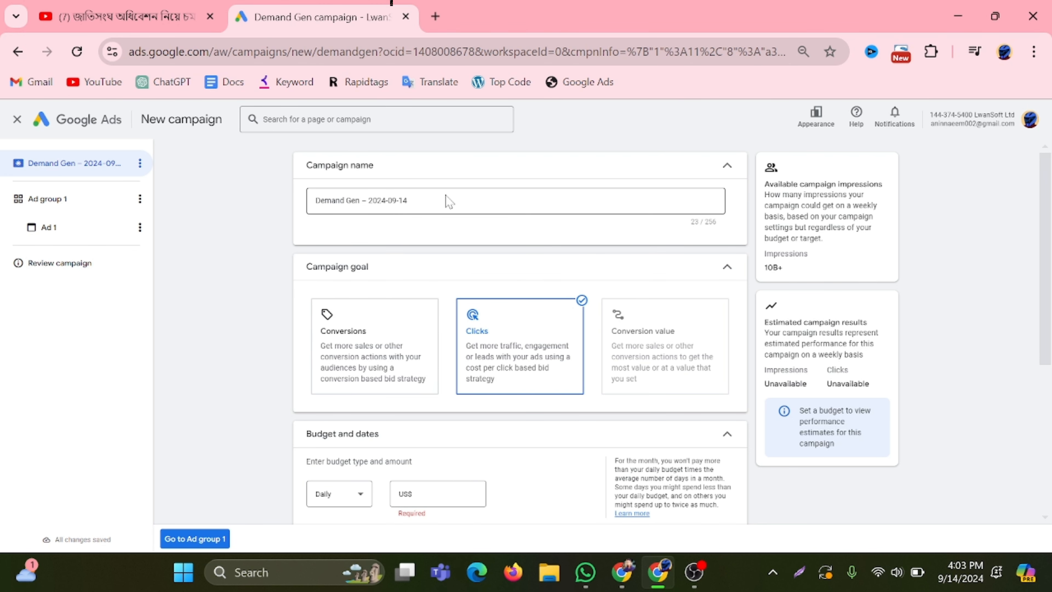
Set the campaign's budget type to Campaign total with an amount of US$100.00
scroll(497, 241, "down", 2)
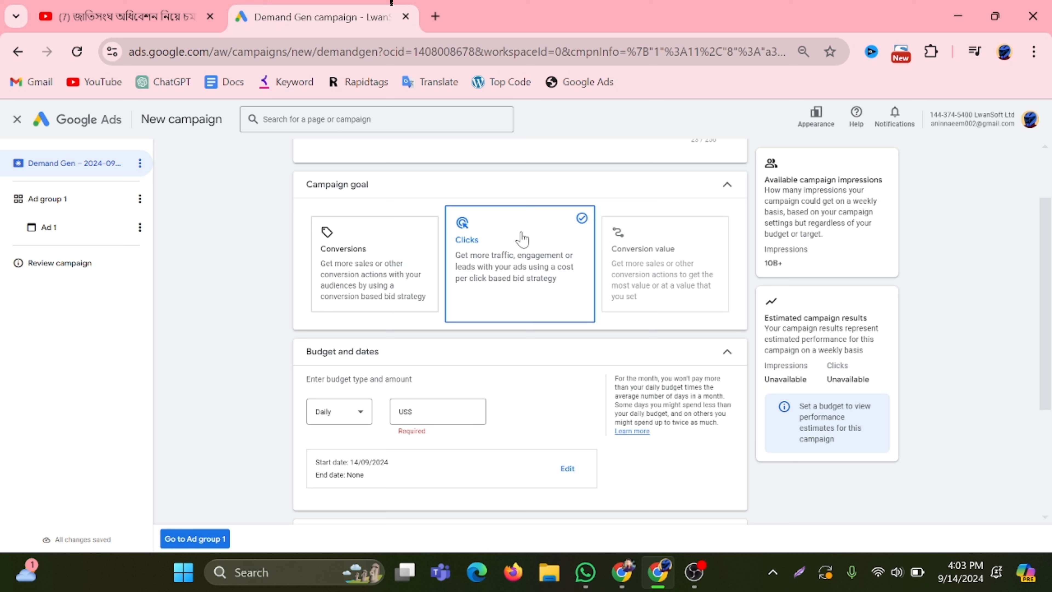
left_click(359, 416)
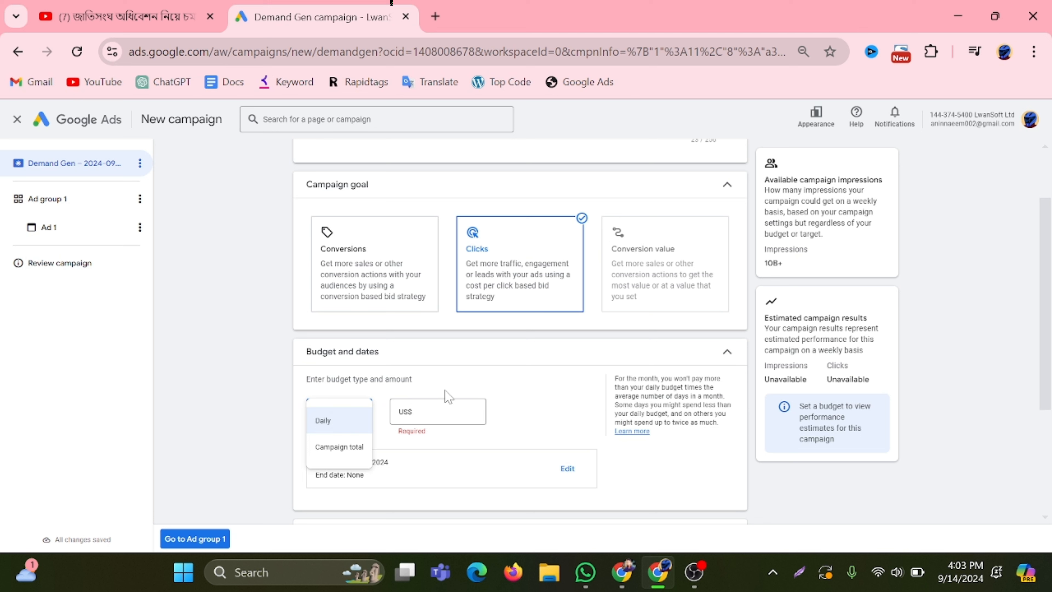
left_click(326, 422)
left_click(330, 419)
left_click(340, 447)
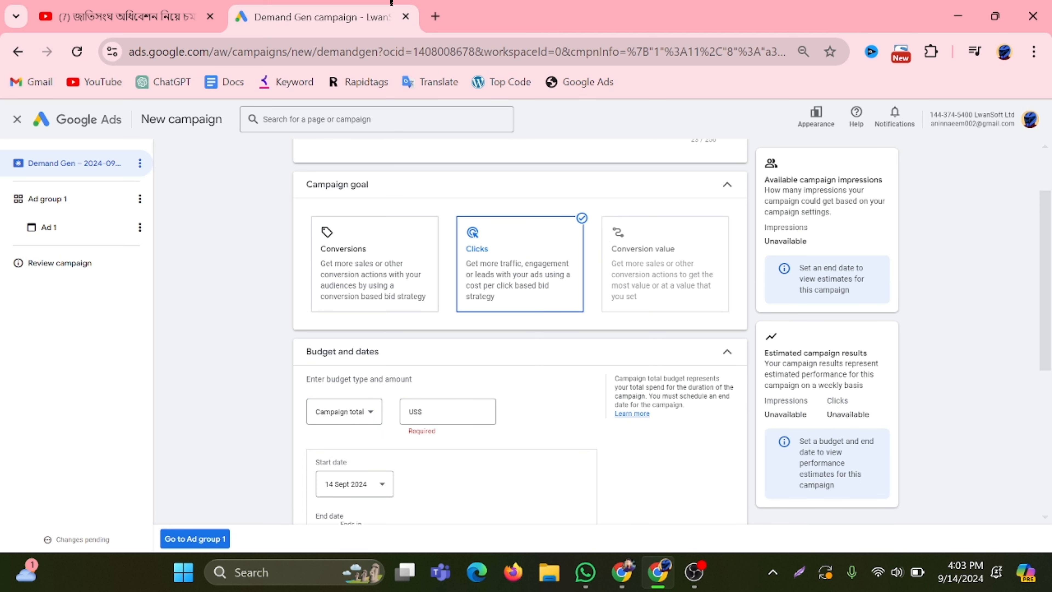
left_click(435, 411)
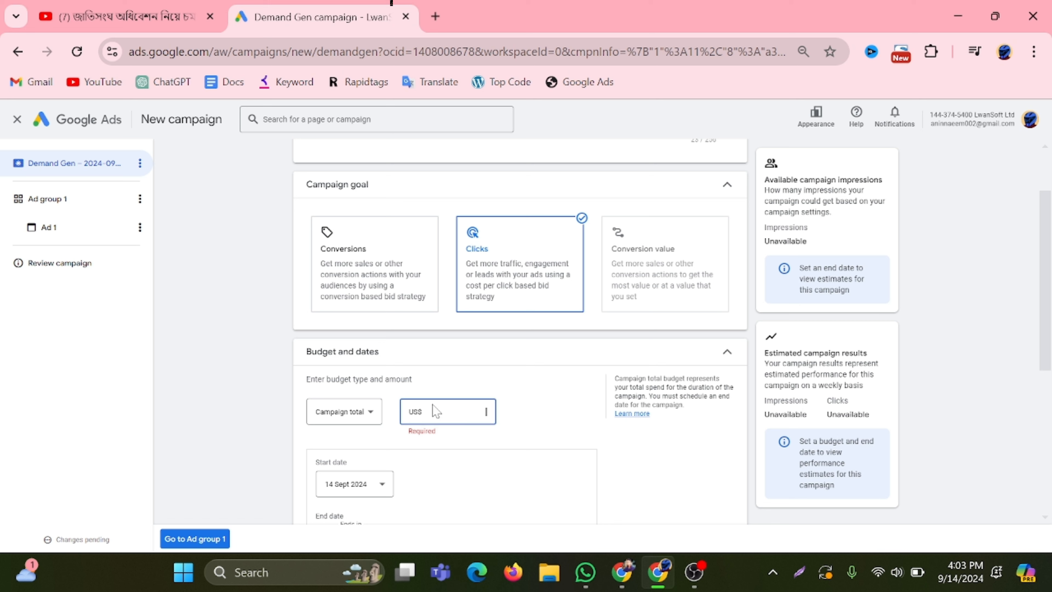
type("10000")
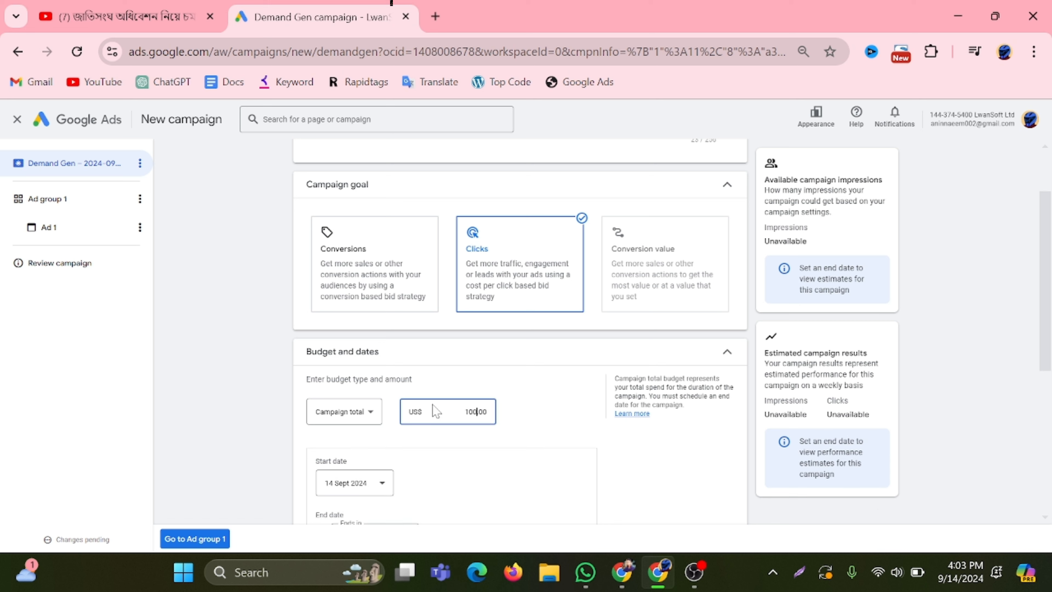
left_click(519, 429)
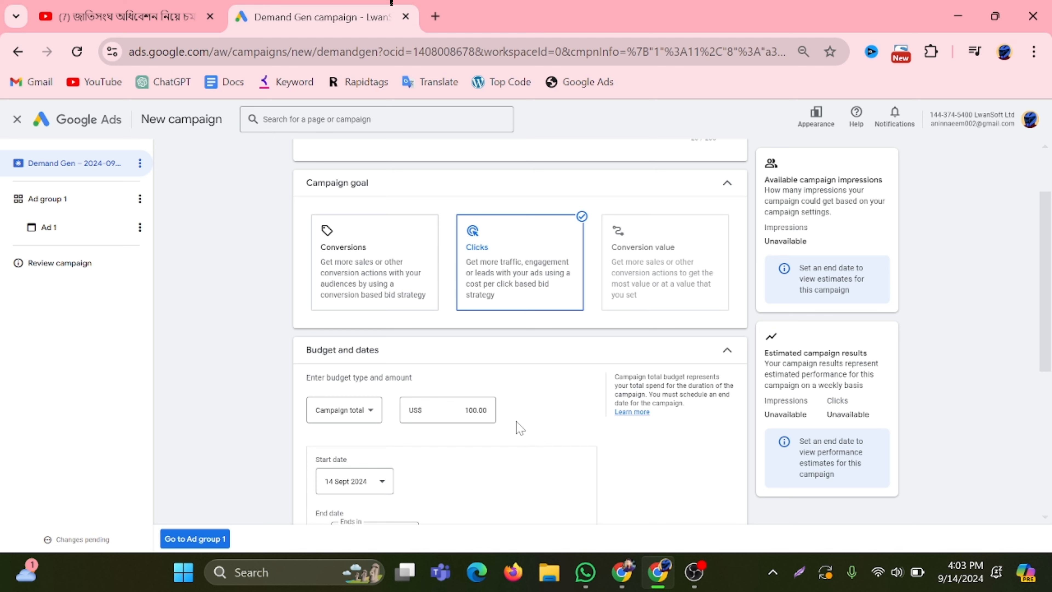
Set the campaign to end in 2 weeks, and review the other durations and budget types
scroll(517, 410, "down", 4)
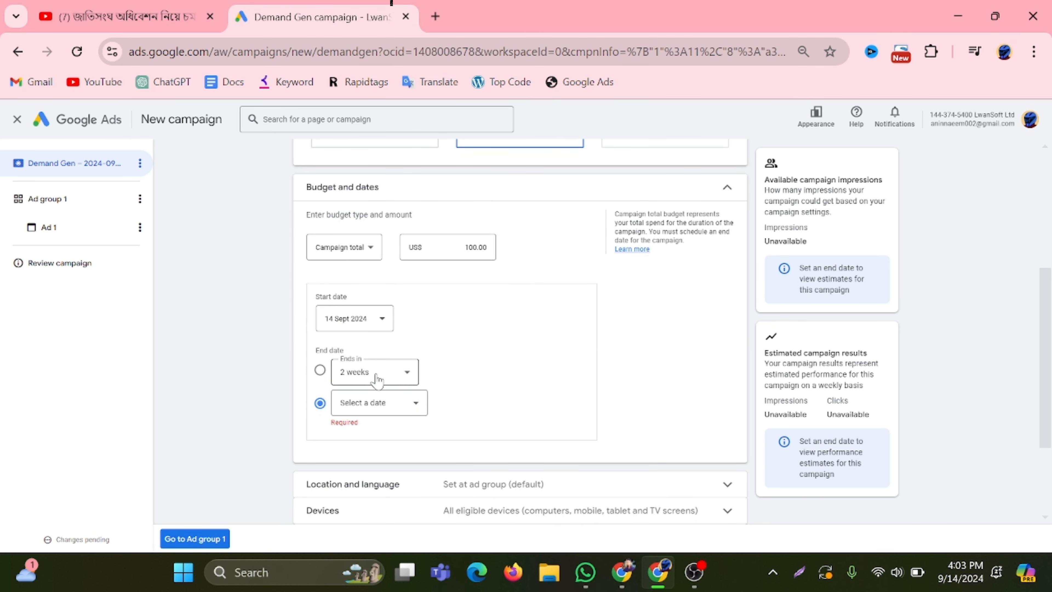
left_click(401, 373)
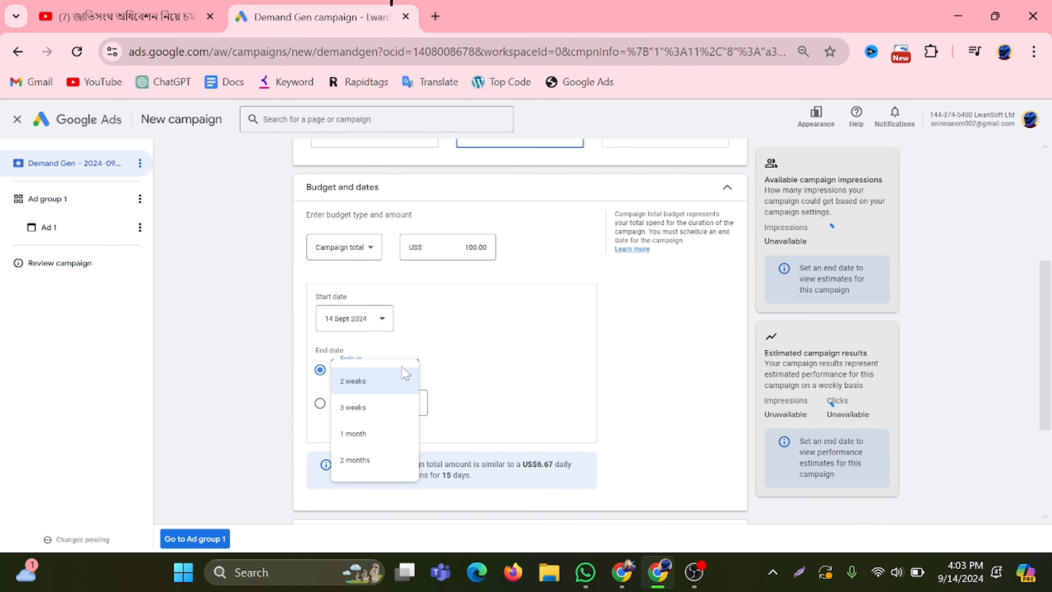
left_click(479, 370)
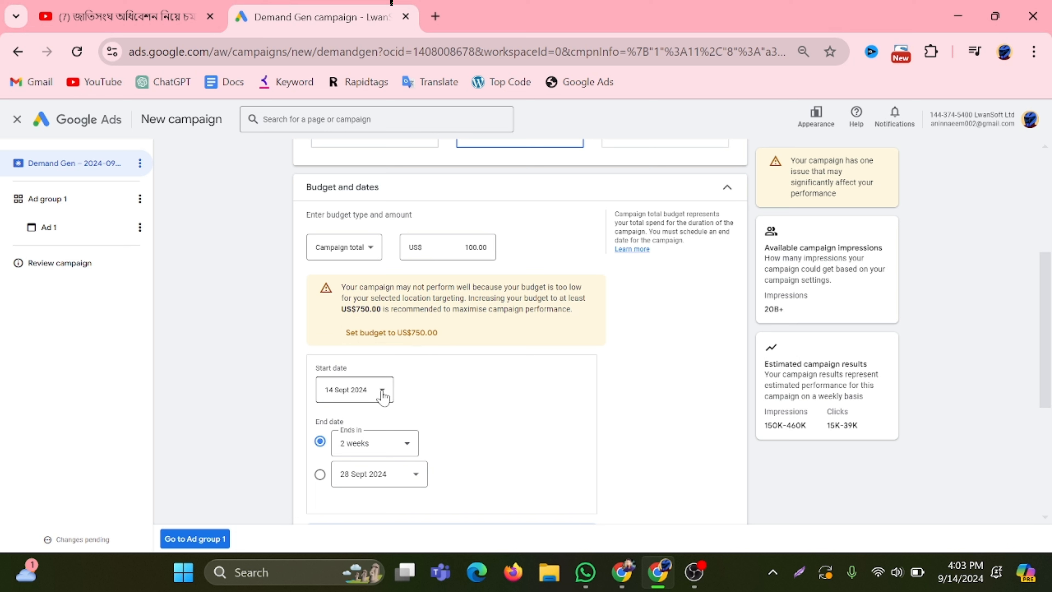
left_click(408, 445)
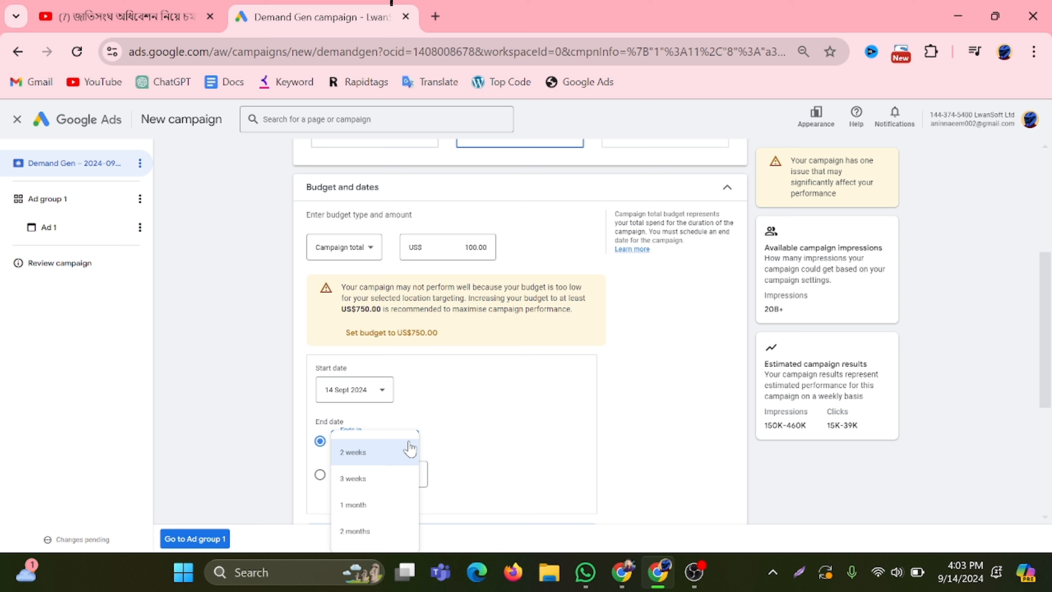
left_click(434, 386)
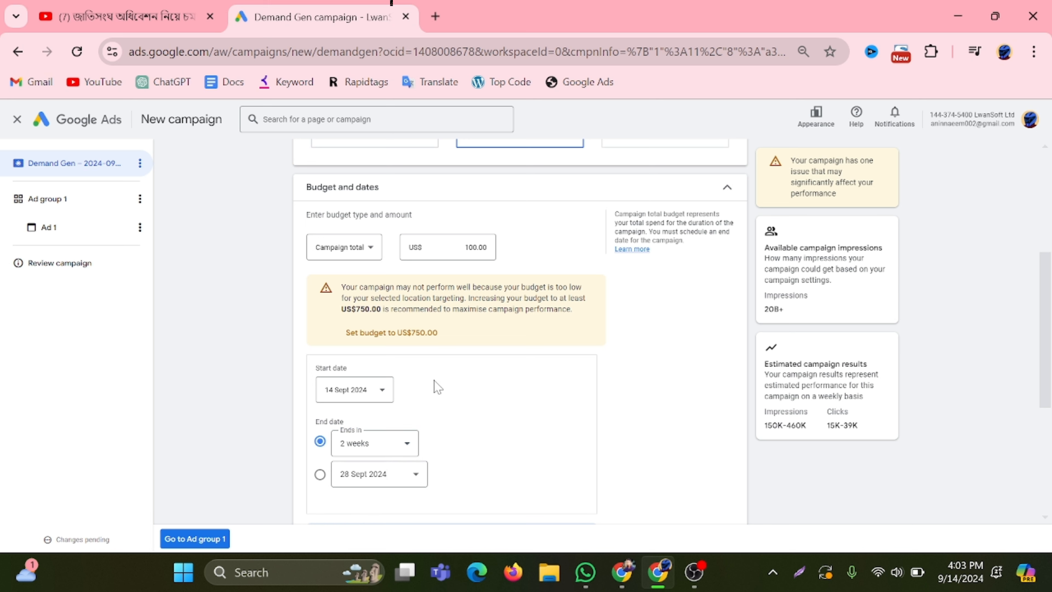
left_click(374, 251)
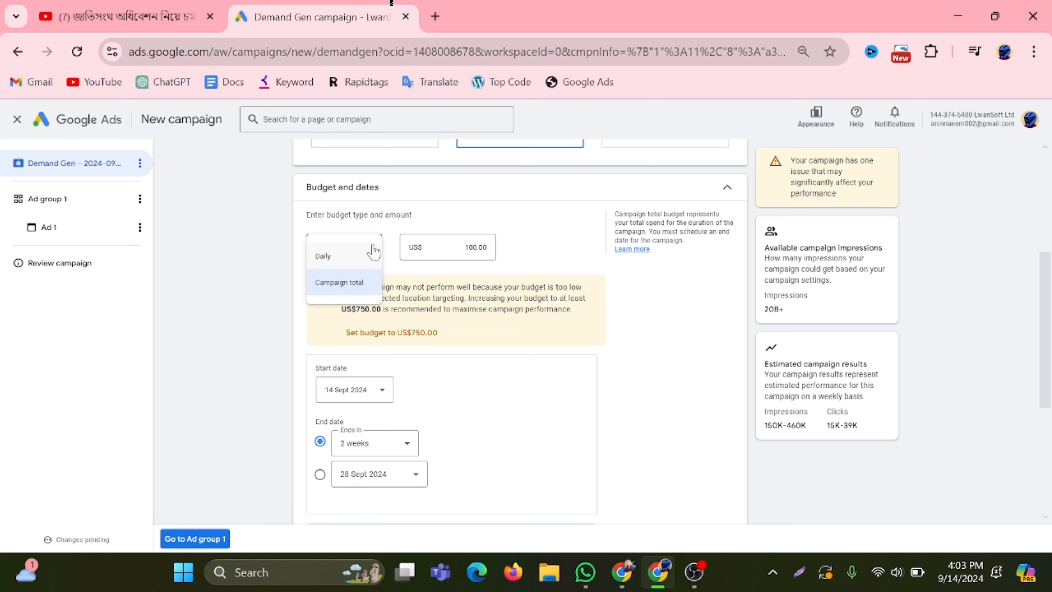
left_click(482, 360)
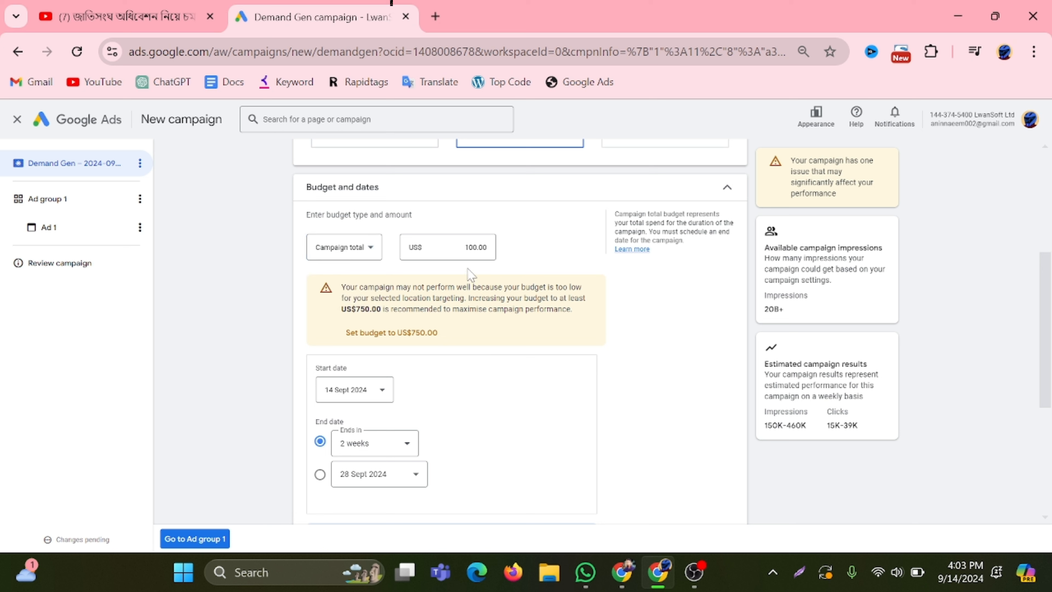
Switch the budget type to Daily and reduce the amount to US$10.00
left_click(370, 254)
left_click(332, 256)
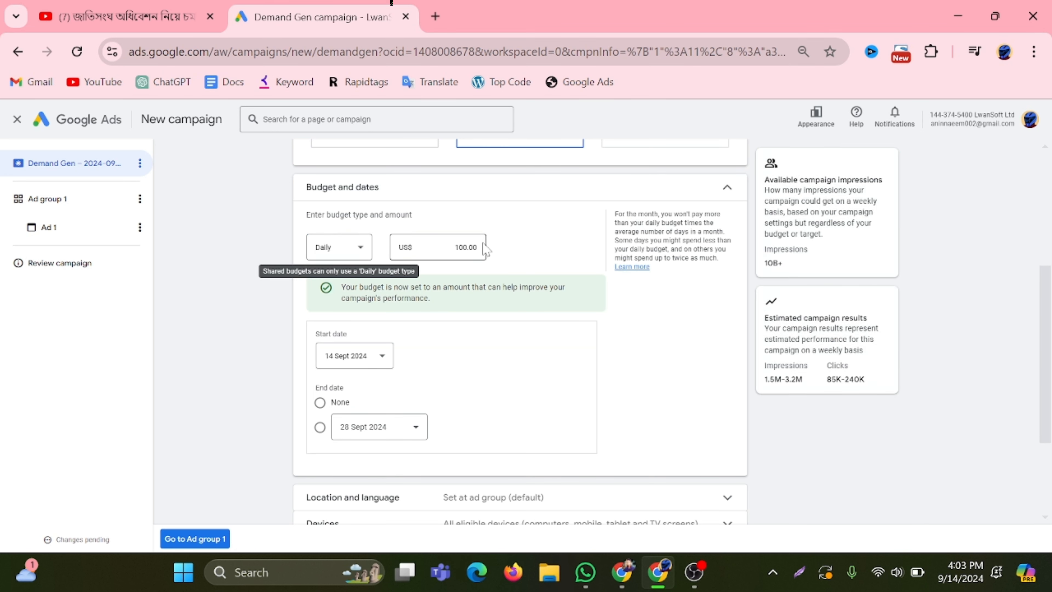
left_click(462, 248)
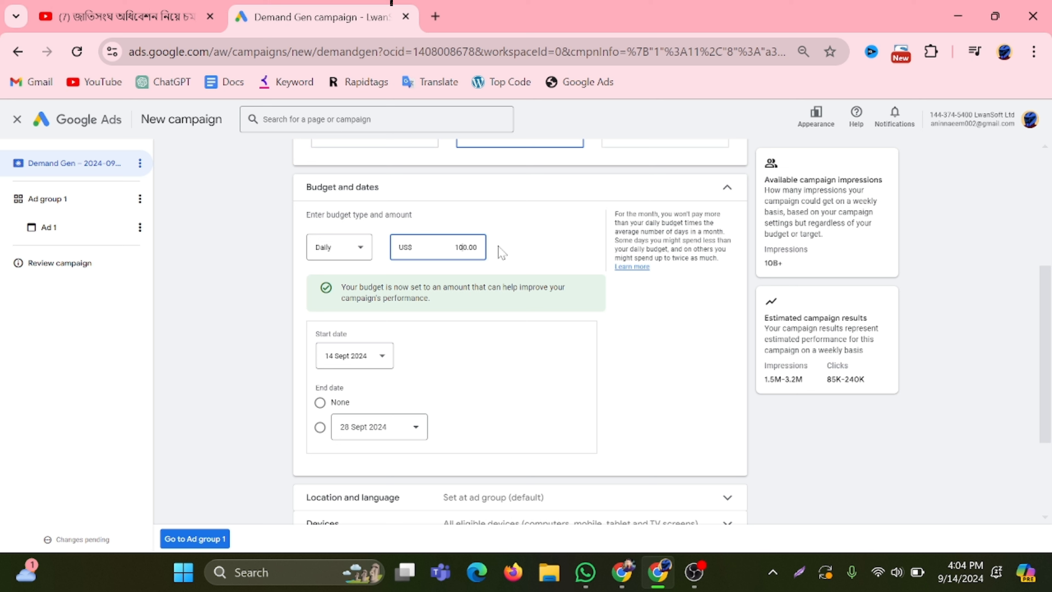
key("BackSpace")
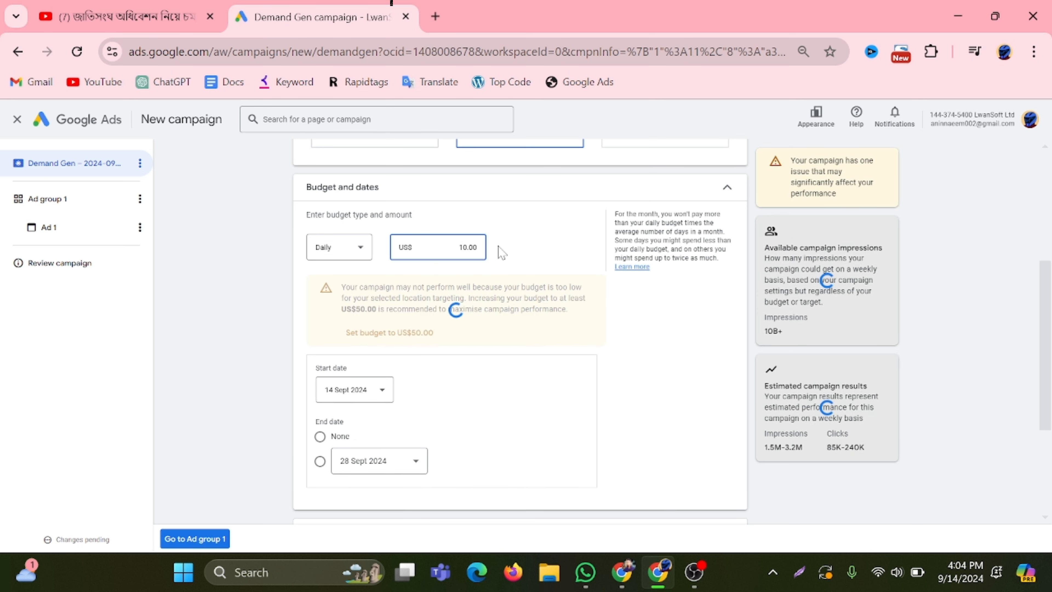
left_click(502, 251)
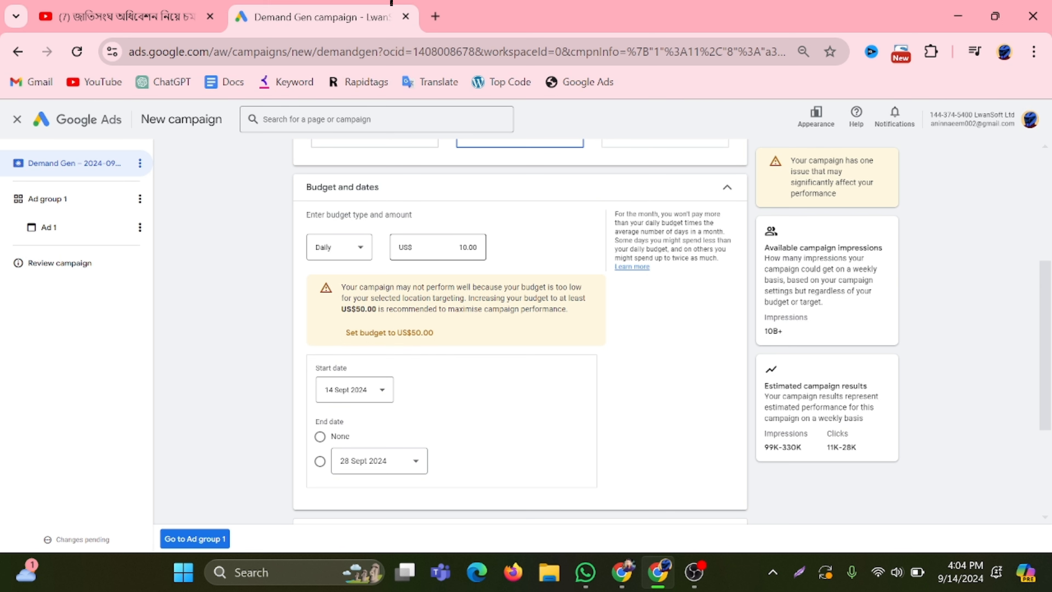
Set the daily budget amount to US$50.00
left_click(461, 247)
key("ctrl+a")
key("BackSpace")
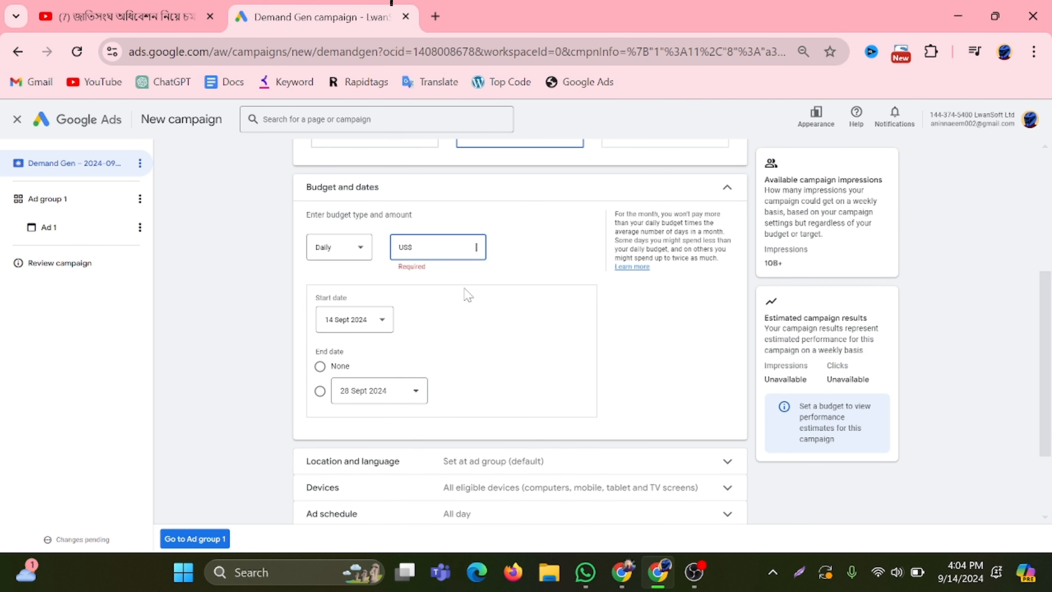
type("5")
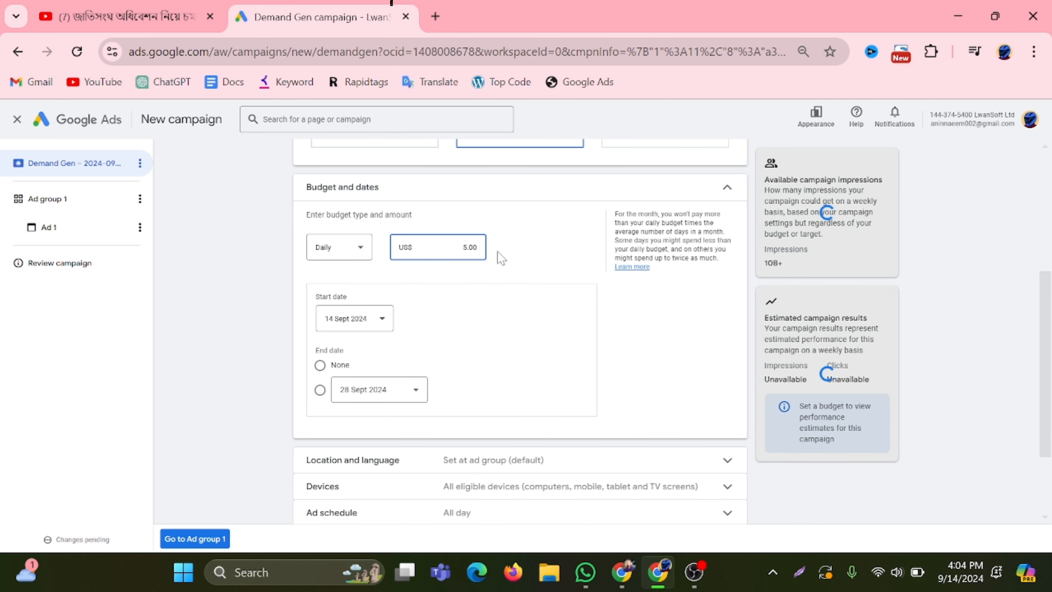
type("0")
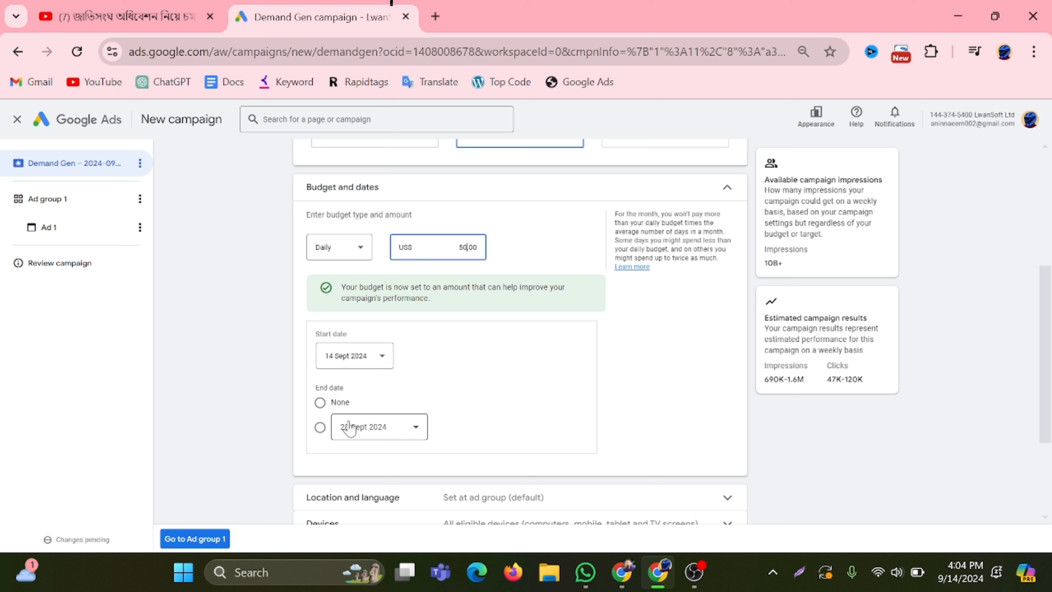
Give the campaign a fixed end date of 24 Sept 2024
left_click(321, 428)
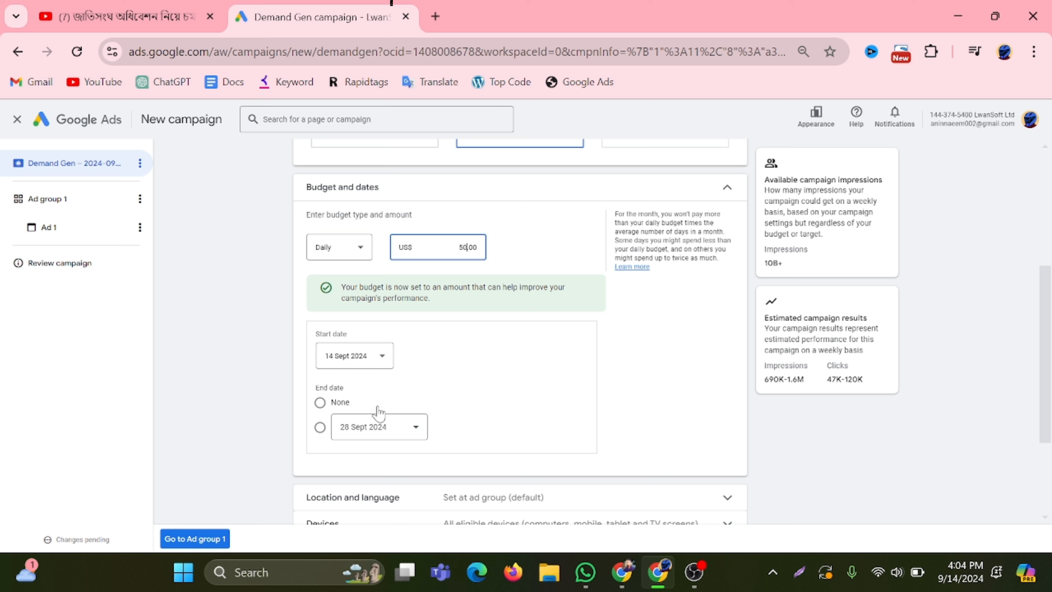
left_click(399, 426)
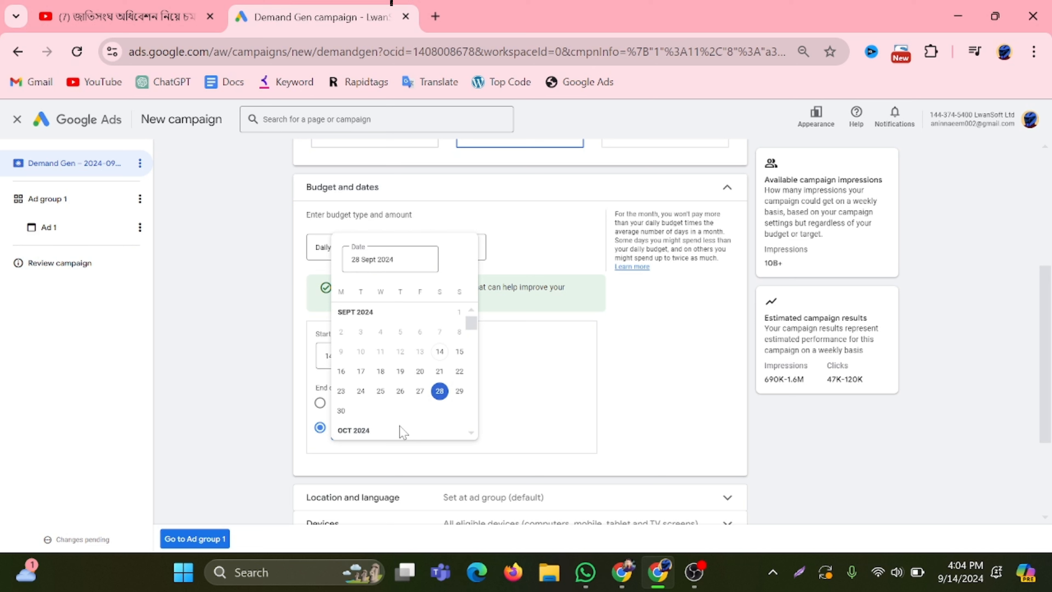
left_click(504, 410)
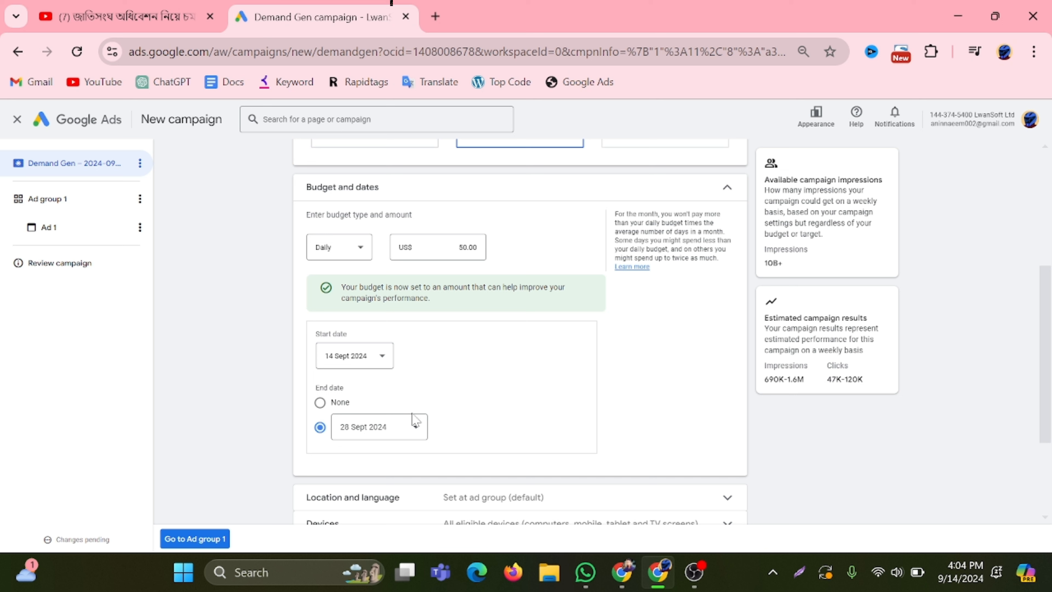
left_click(417, 429)
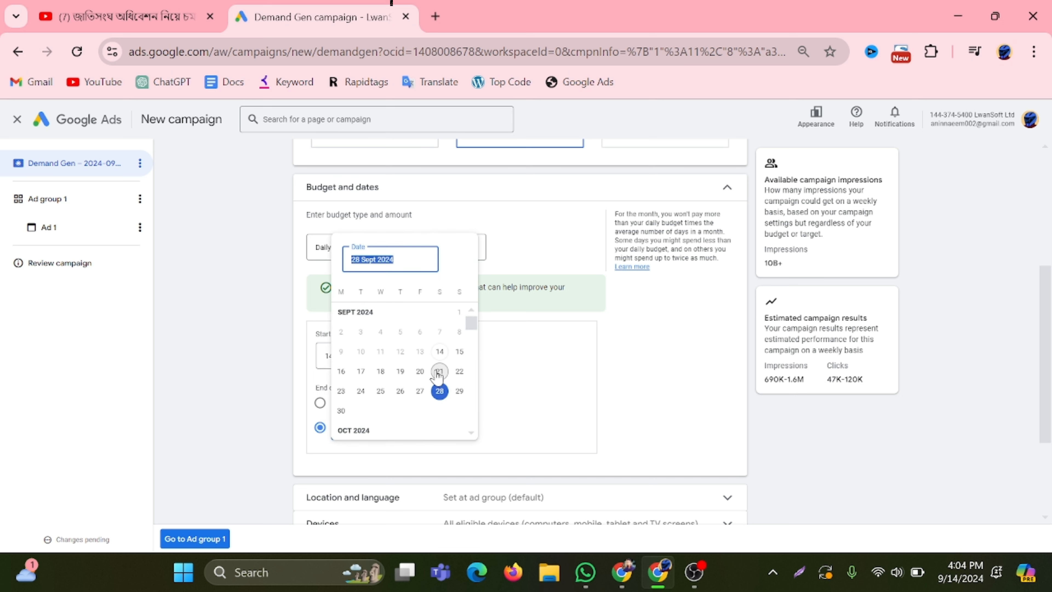
left_click(360, 390)
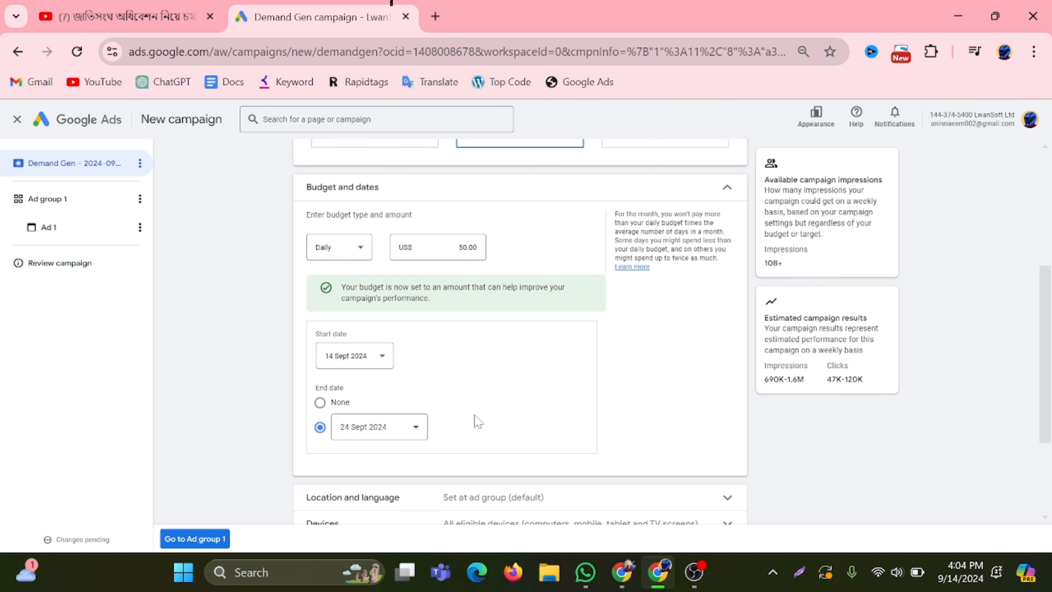
scroll(478, 421, "down", 2)
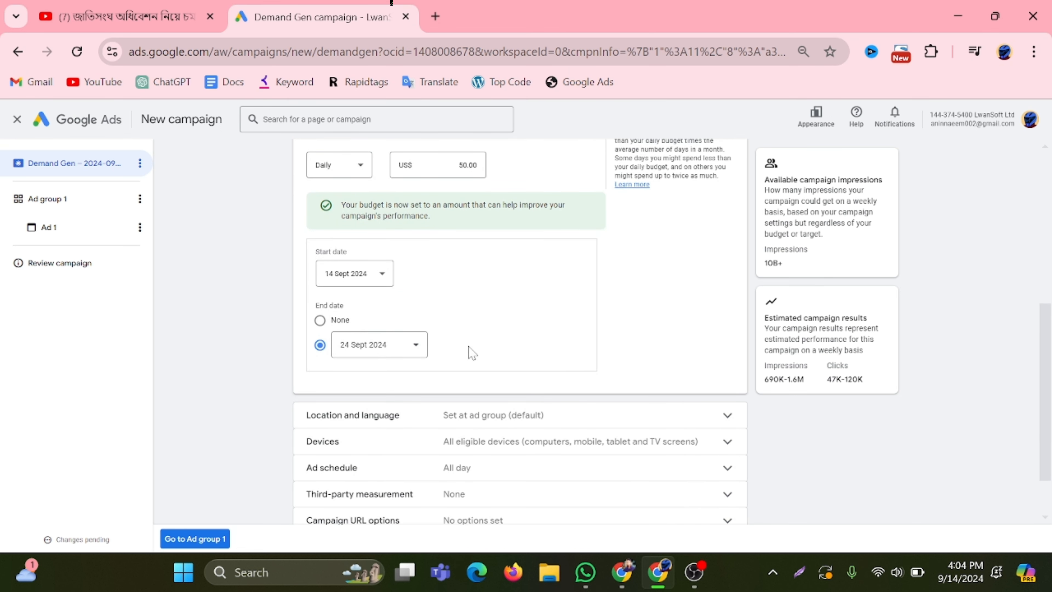
scroll(472, 353, "down", 2)
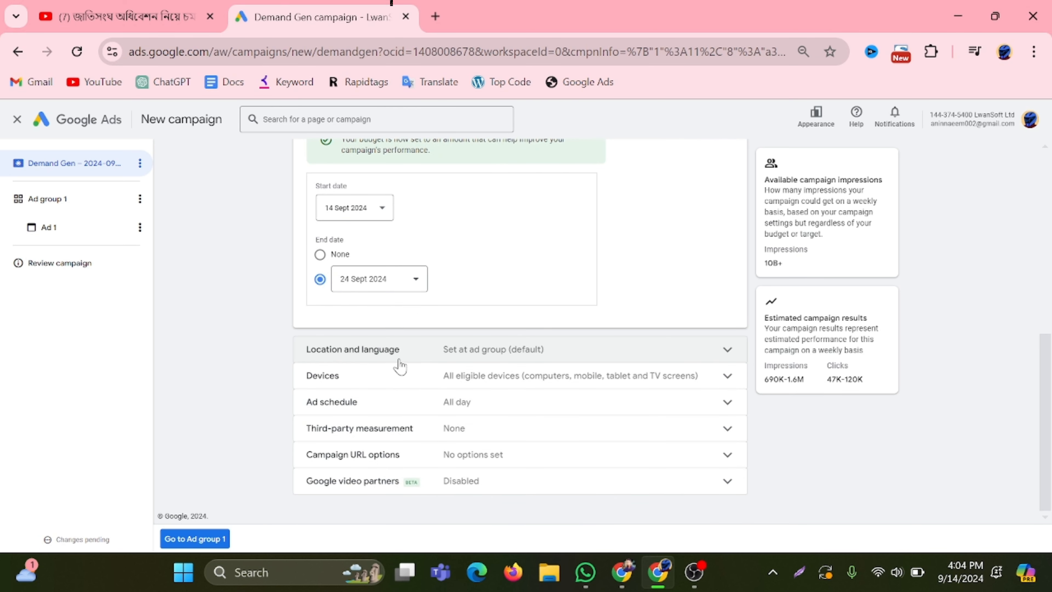
Enable campaign-level location and language targeting and set the campaign's location to Bangladesh
left_click(727, 352)
scroll(606, 357, "down", 3)
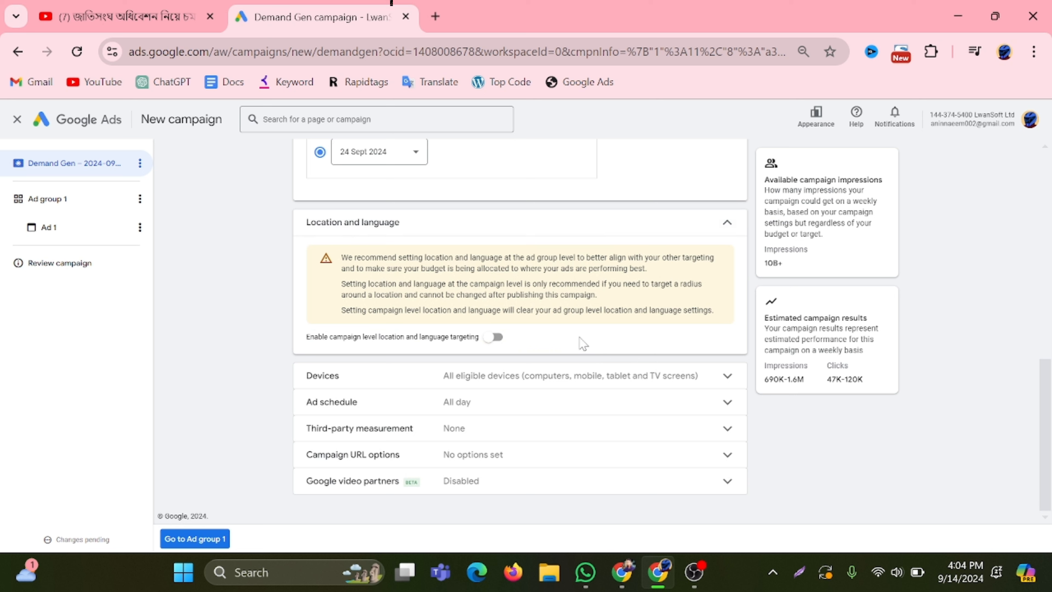
left_click(499, 342)
scroll(384, 392, "down", 3)
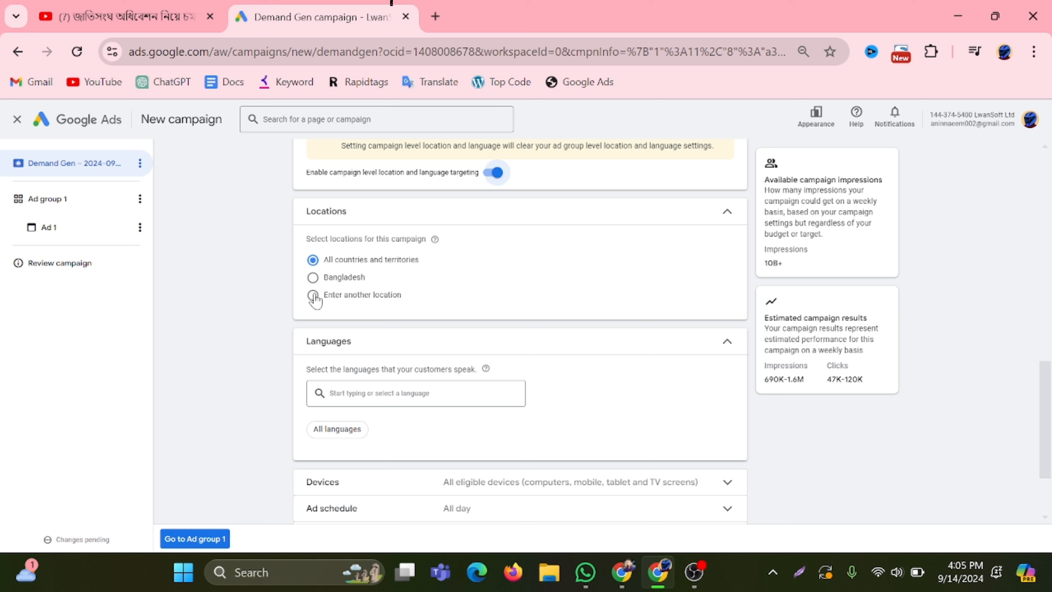
left_click(313, 277)
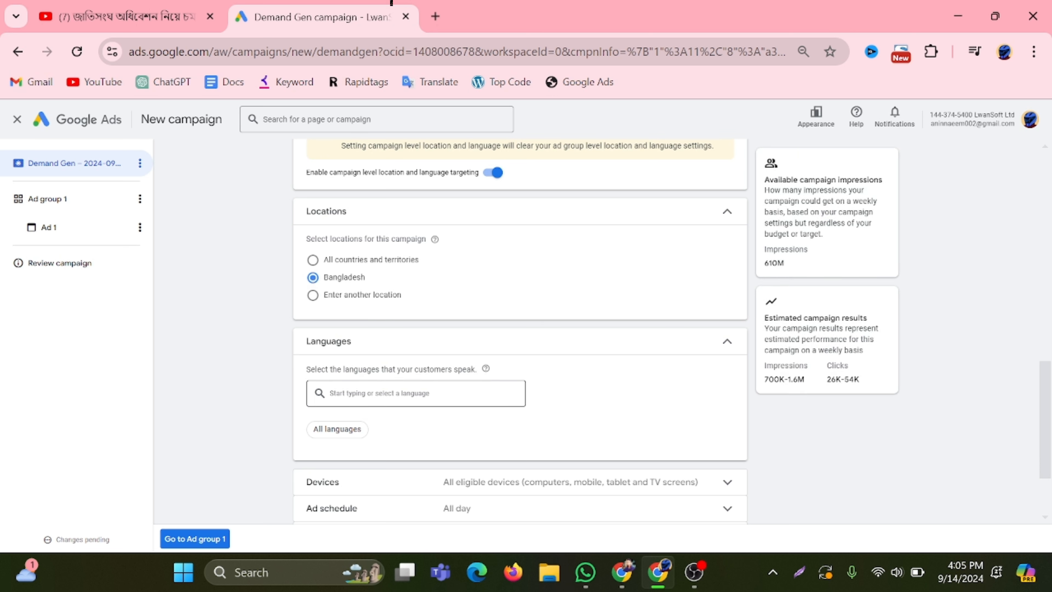
Add Bengali and English as the campaign's target languages
left_click(414, 392)
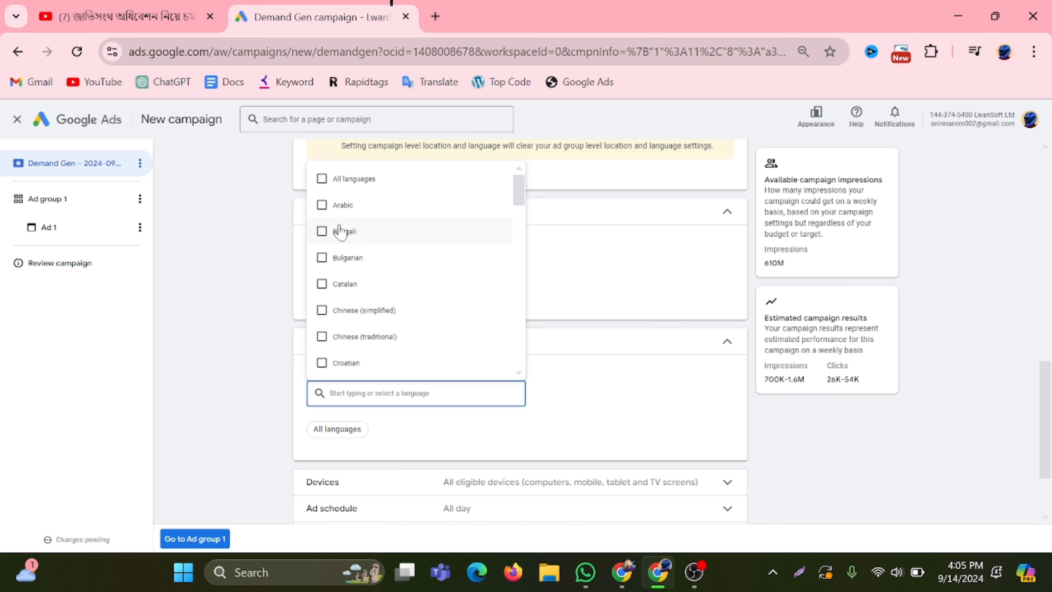
left_click(322, 231)
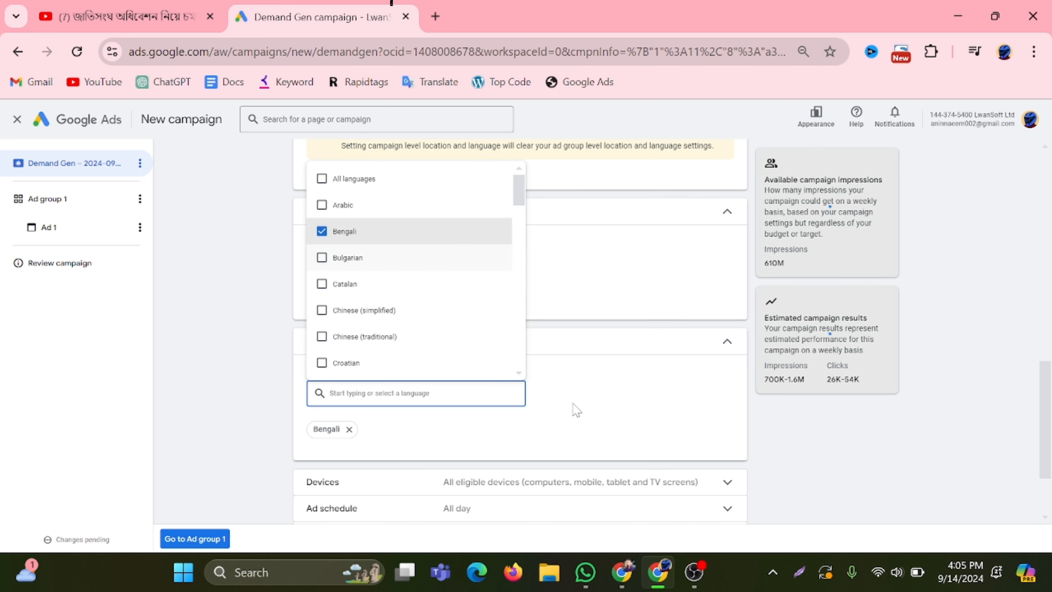
left_click(573, 413)
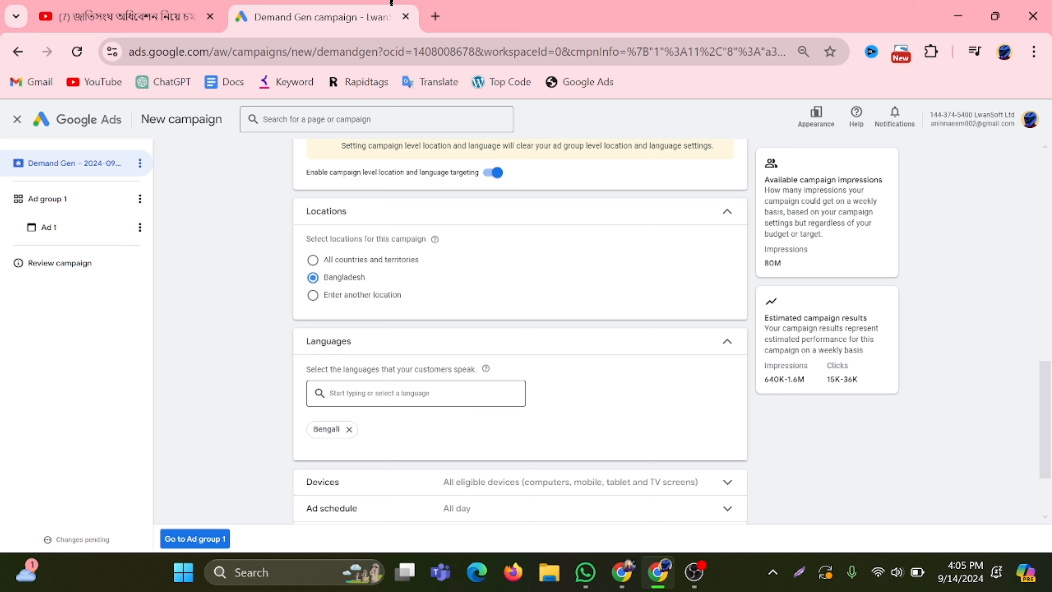
left_click(392, 393)
type("en")
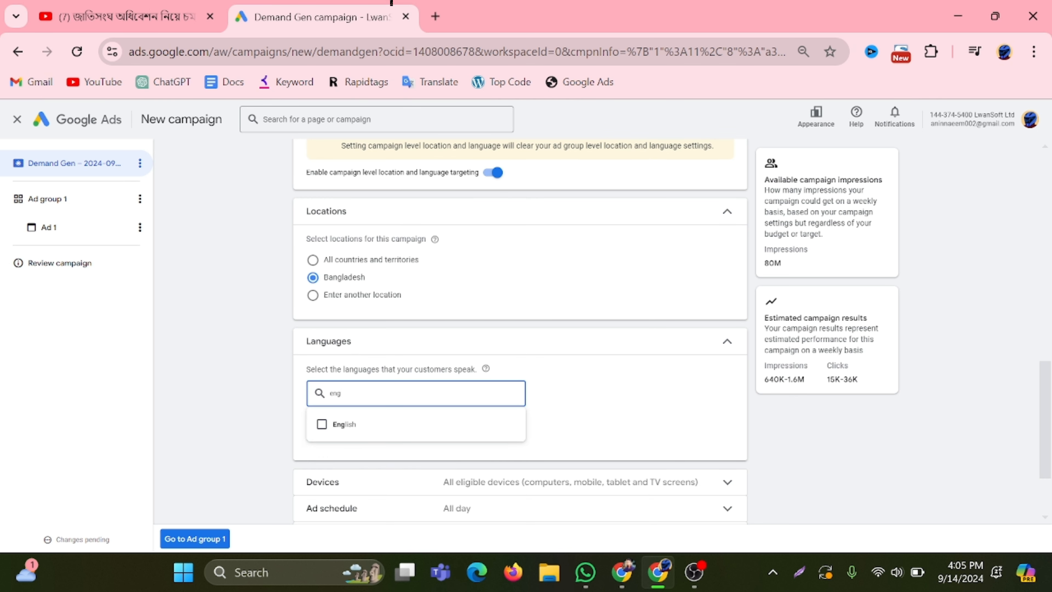
type("g")
left_click(321, 423)
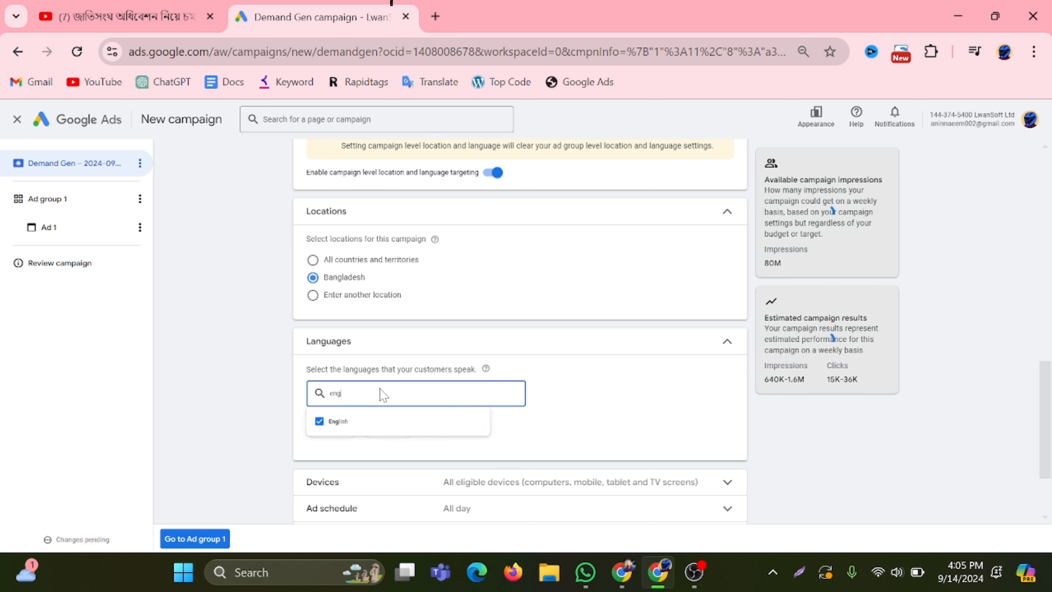
key("BackSpace")
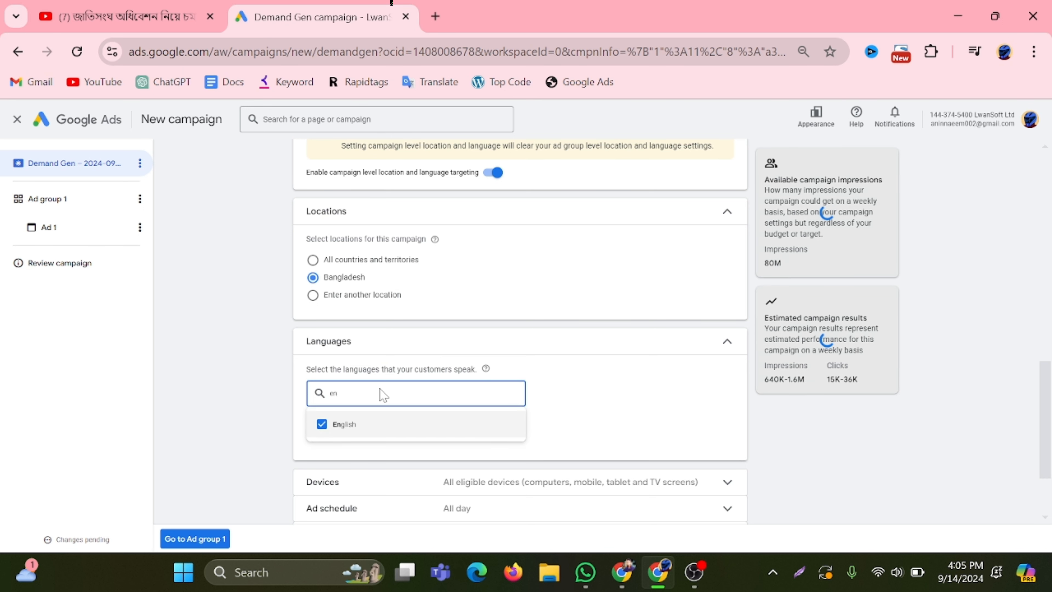
key("BackSpace")
key("BackSpace")
left_click(380, 389)
left_click(550, 418)
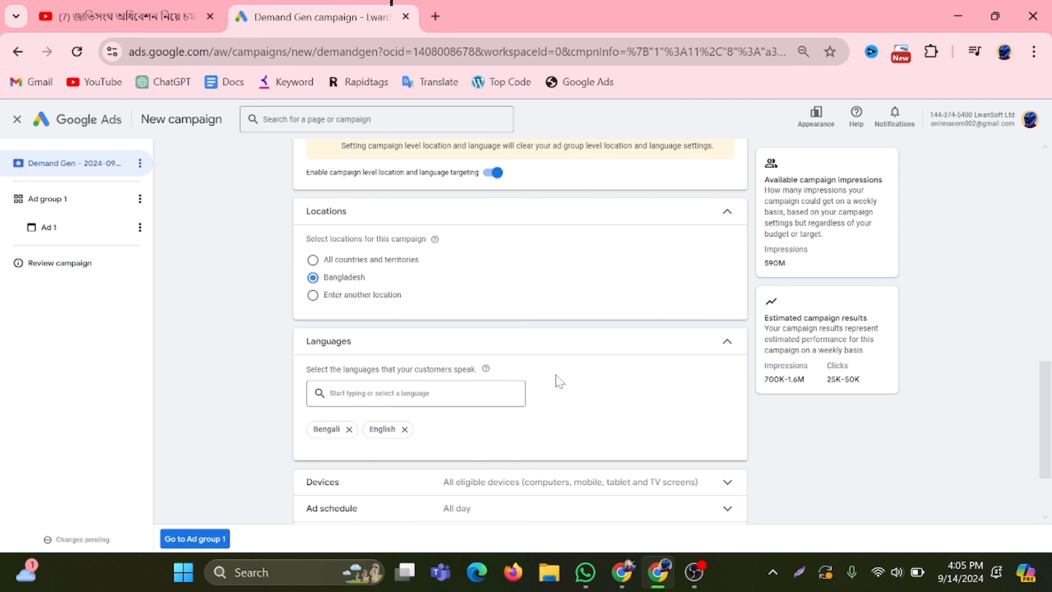
Review the campaign's device targeting and ad schedule settings
scroll(559, 381, "down", 3)
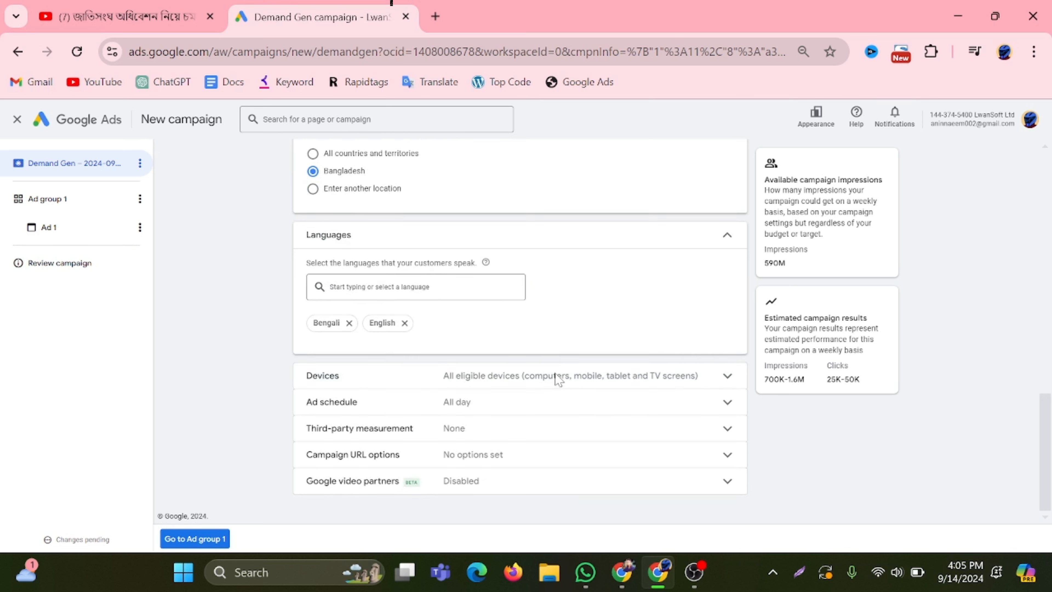
left_click(732, 379)
scroll(486, 321, "down", 2)
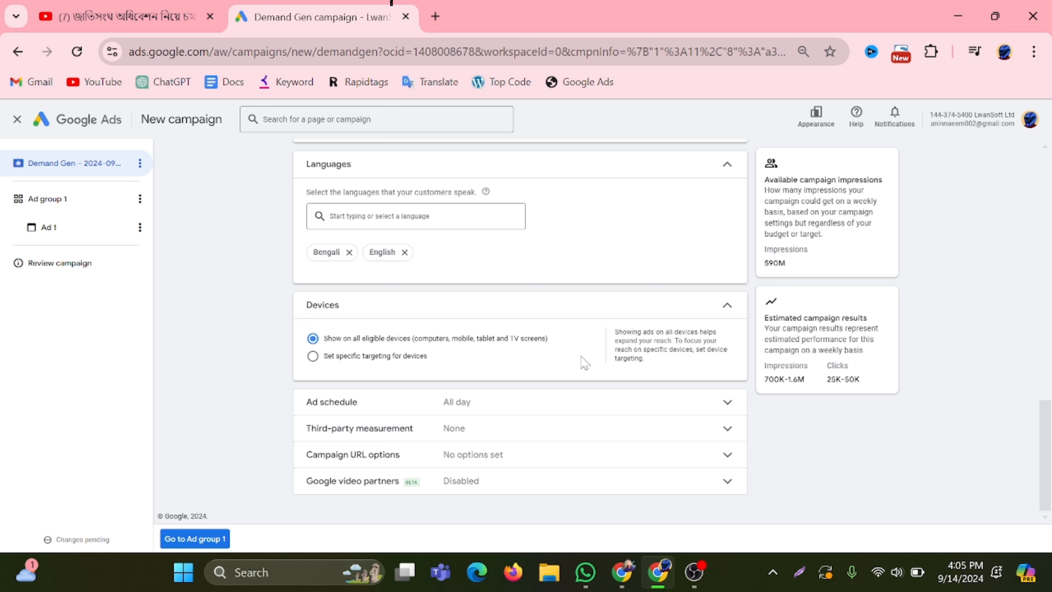
left_click(729, 405)
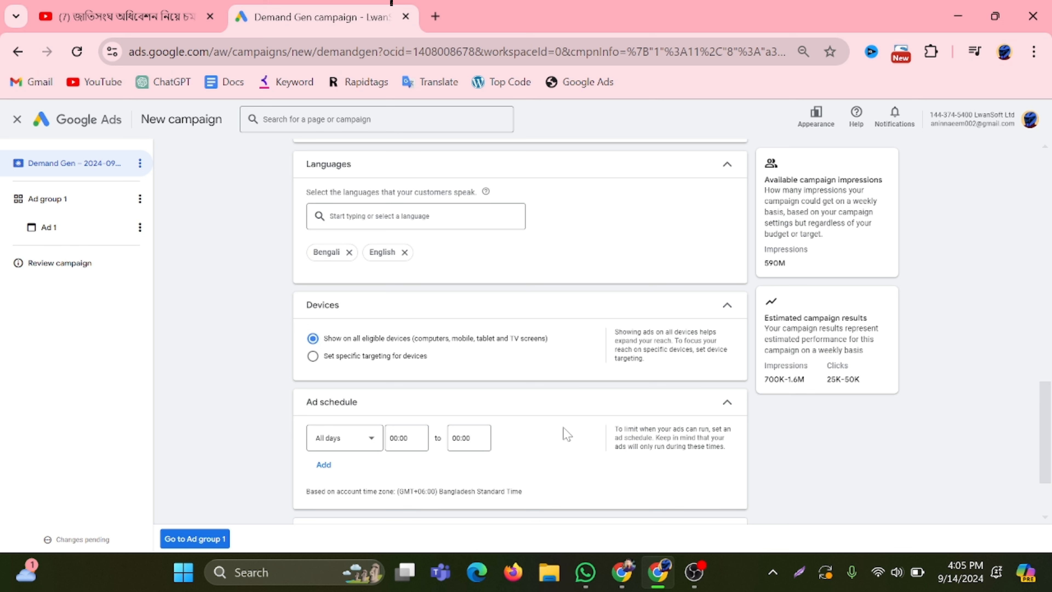
scroll(566, 433, "down", 2)
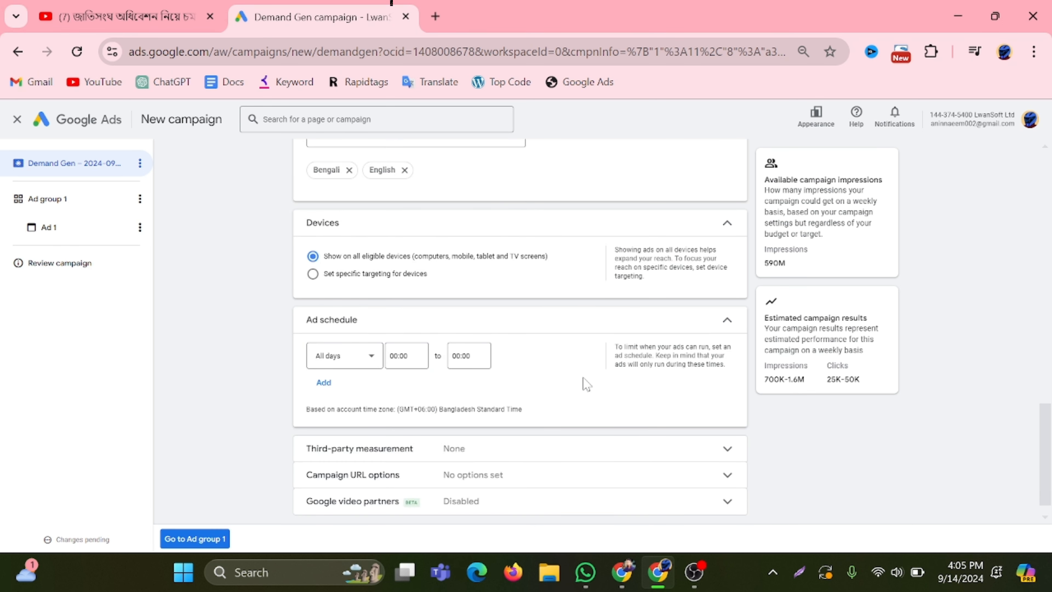
left_click(728, 324)
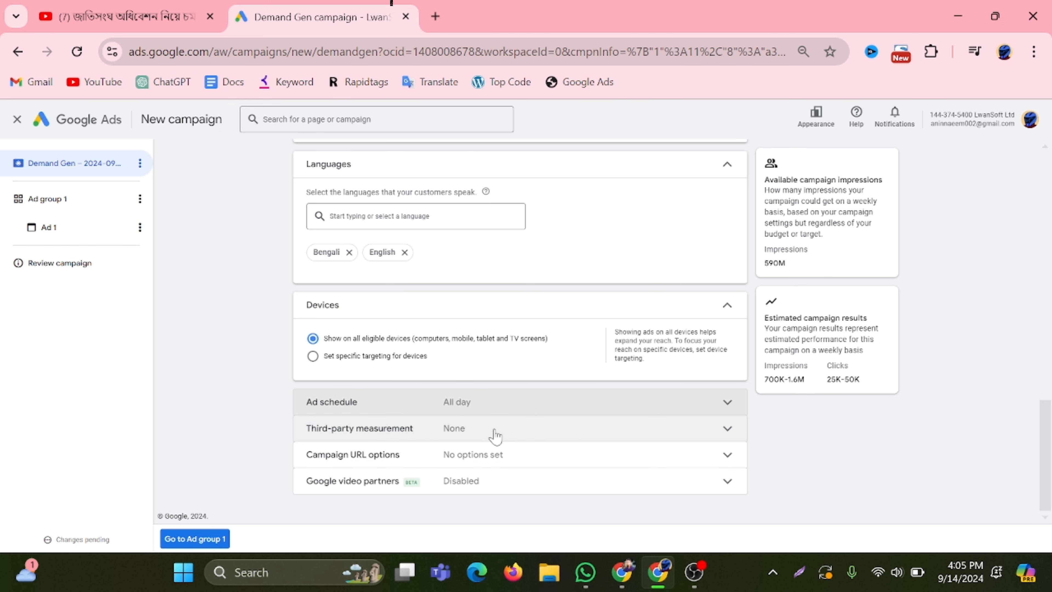
Review the third-party measurement and campaign URL options for the campaign
left_click(724, 433)
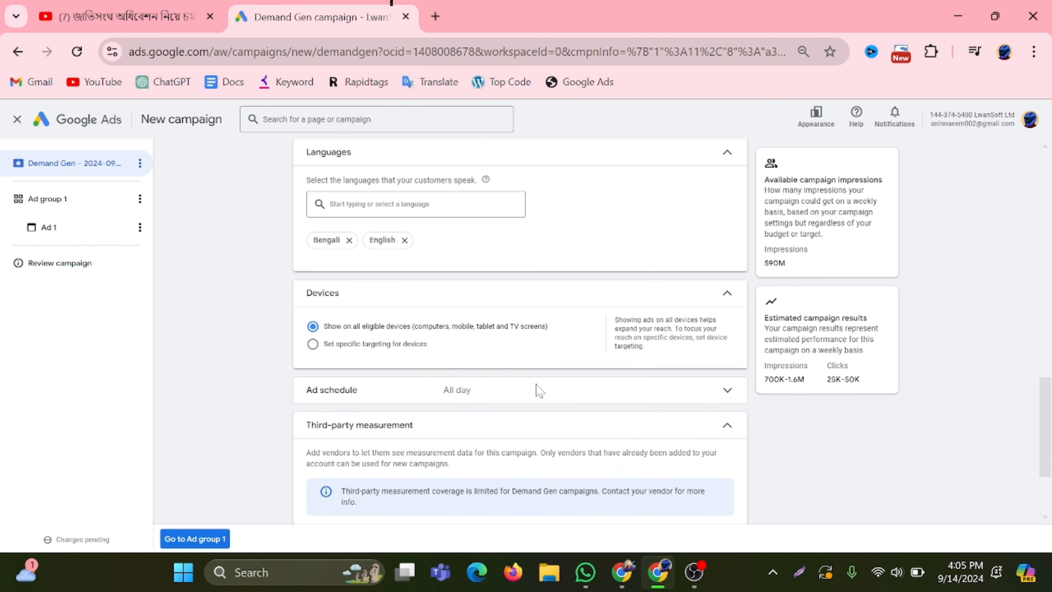
scroll(536, 390, "down", 3)
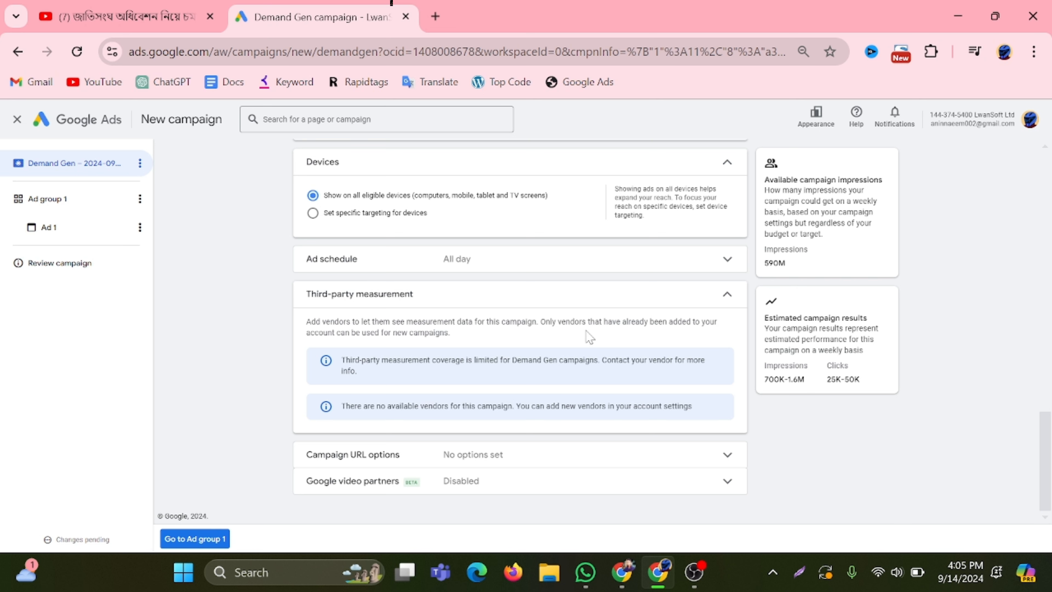
left_click(728, 456)
scroll(506, 293, "down", 2)
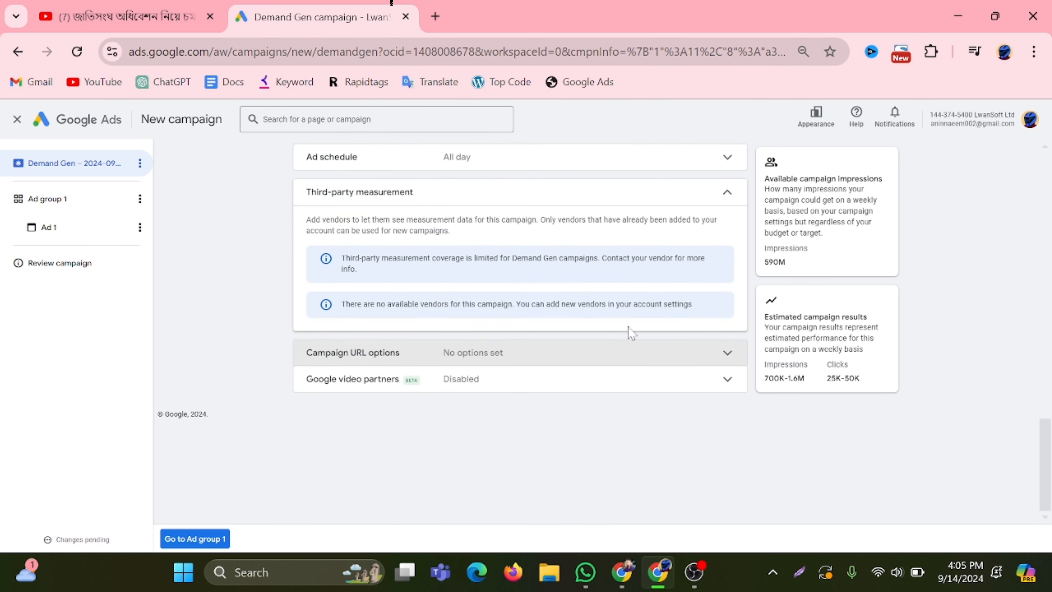
left_click(727, 355)
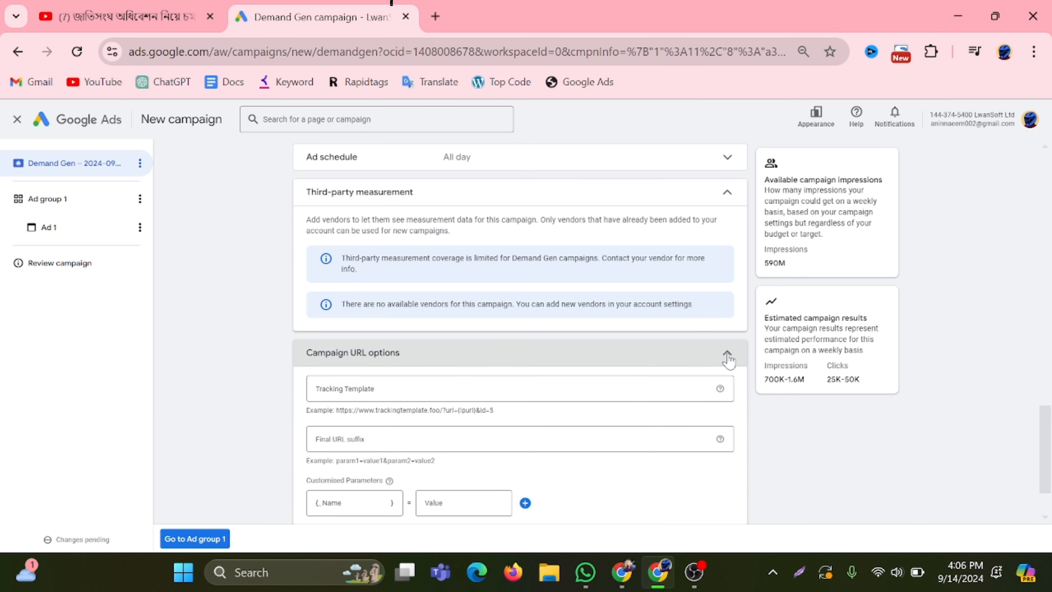
scroll(433, 348, "down", 2)
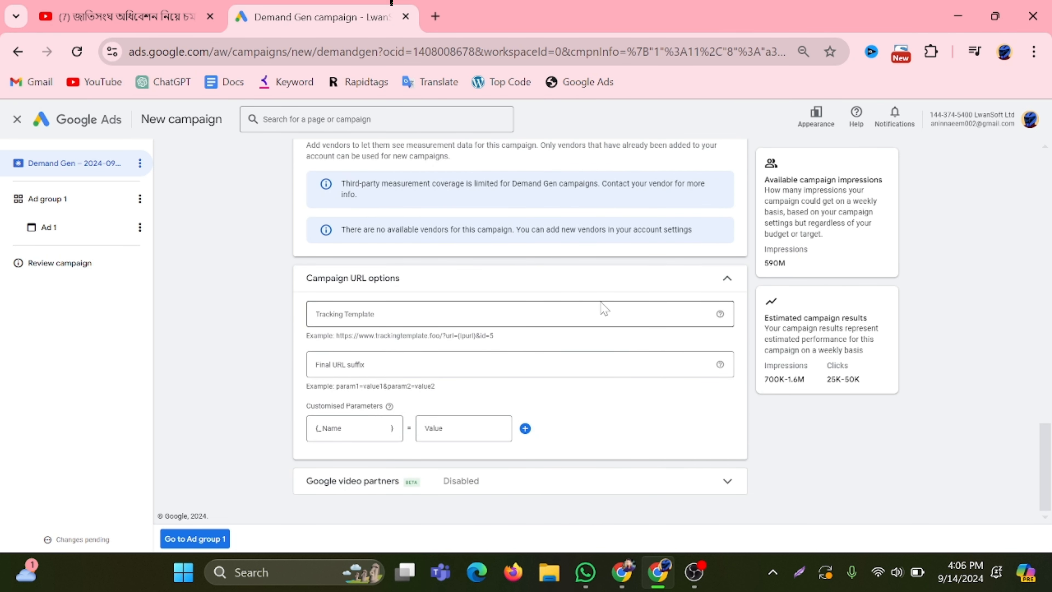
left_click(727, 278)
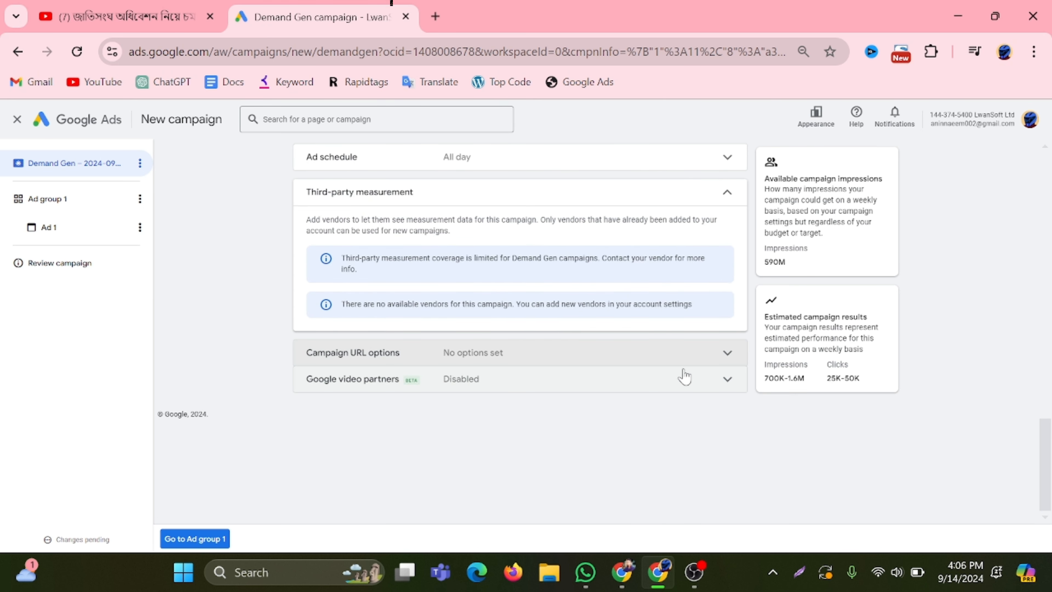
Review the Google video partners setting, switching its option for all video ads on and back off
left_click(728, 381)
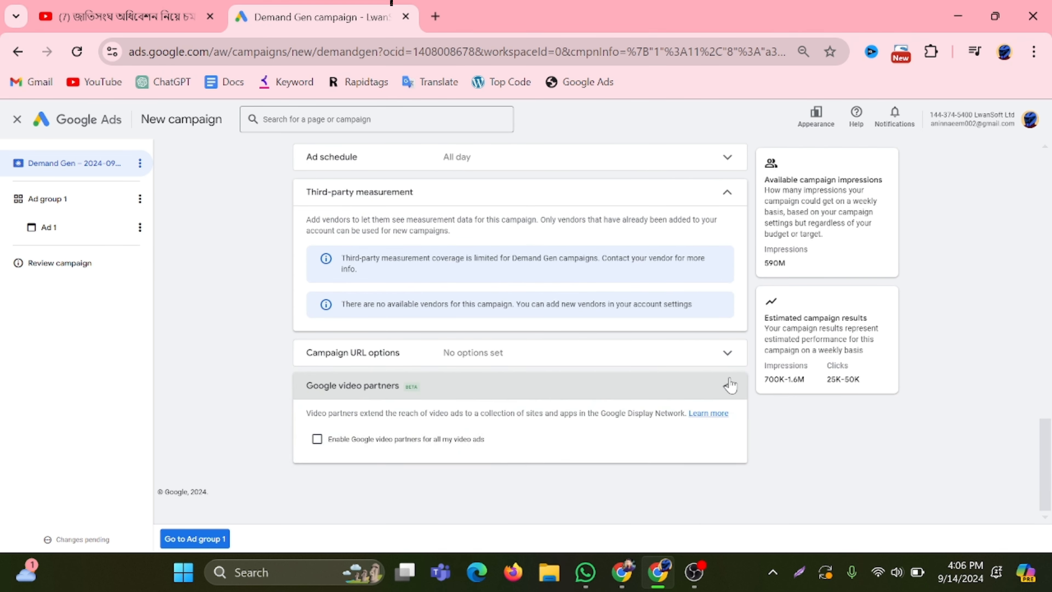
left_click(315, 444)
left_click(315, 445)
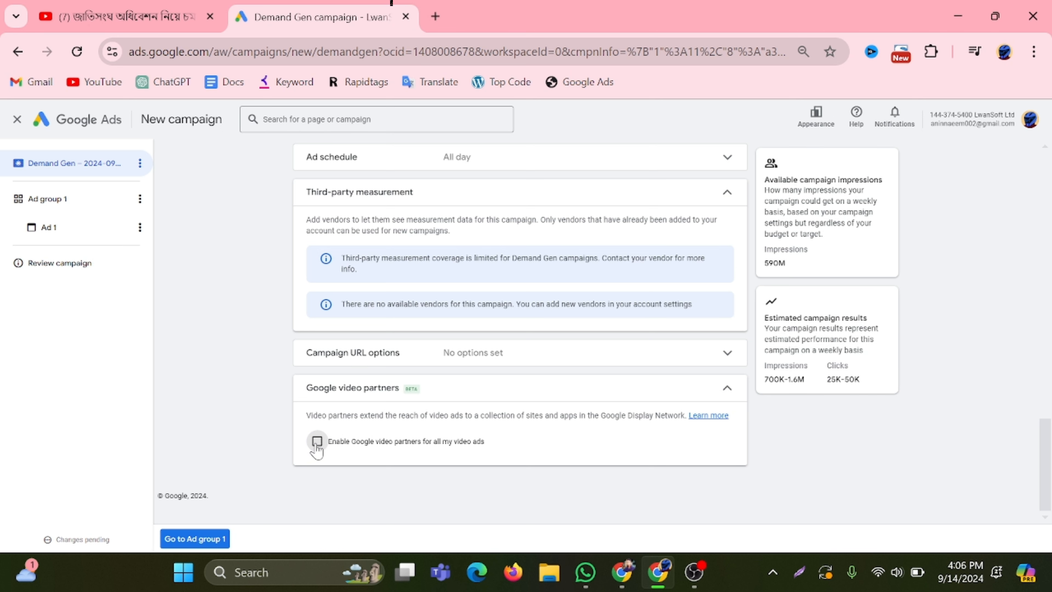
left_click(727, 388)
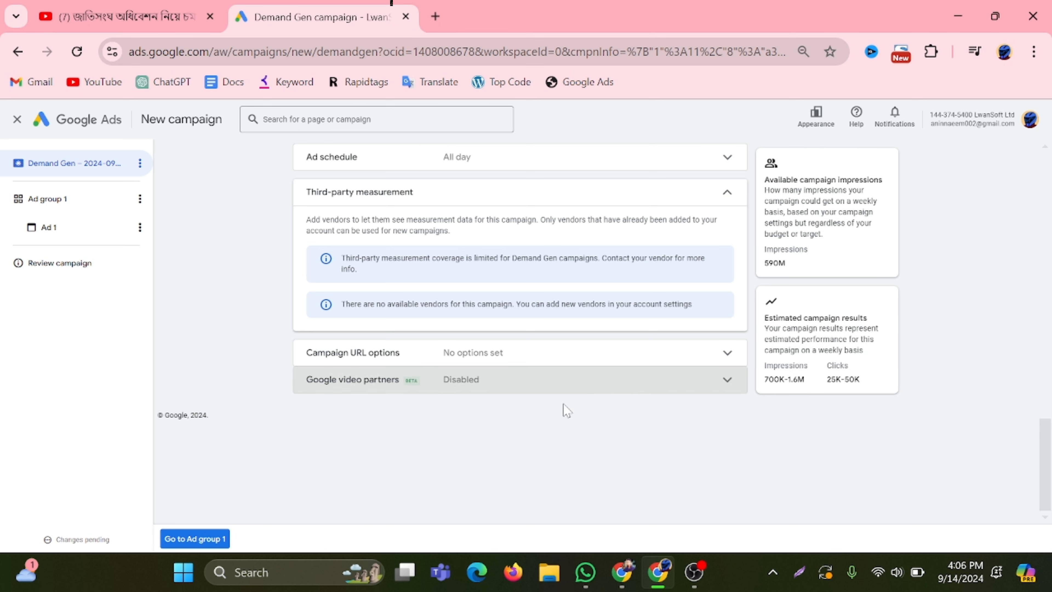
Proceed to the settings of Ad group 1 and rename the ad group as Dm Shop
left_click(198, 539)
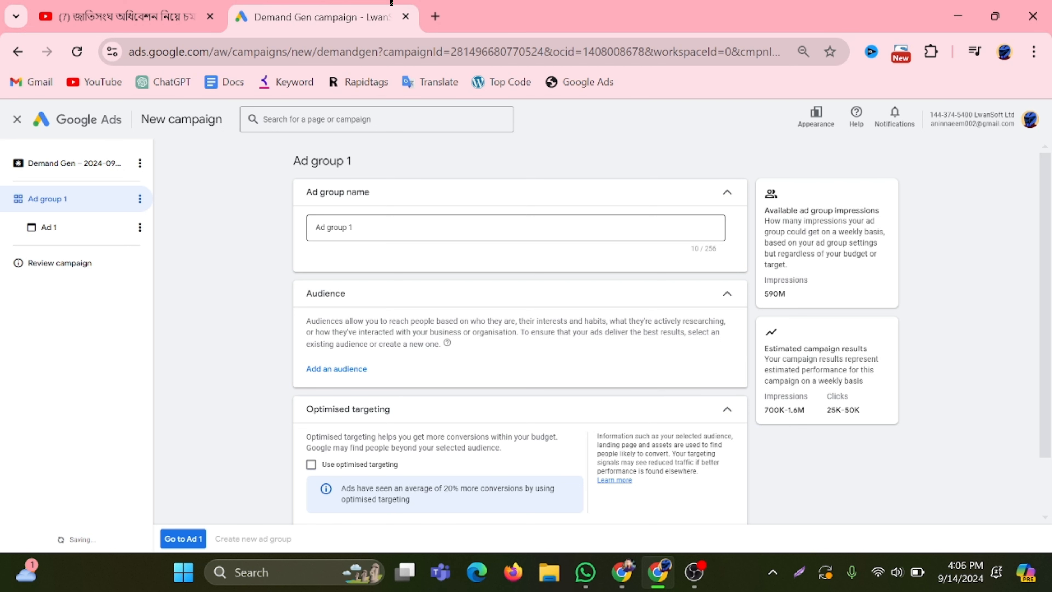
double_click(397, 225)
scroll(398, 207, "down", 2)
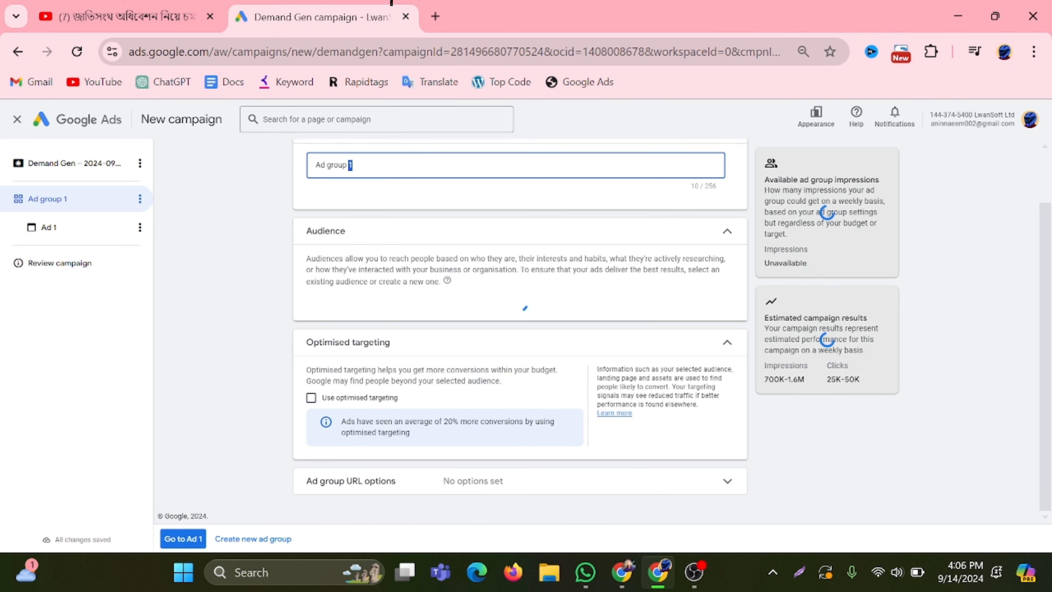
scroll(399, 205, "up", 2)
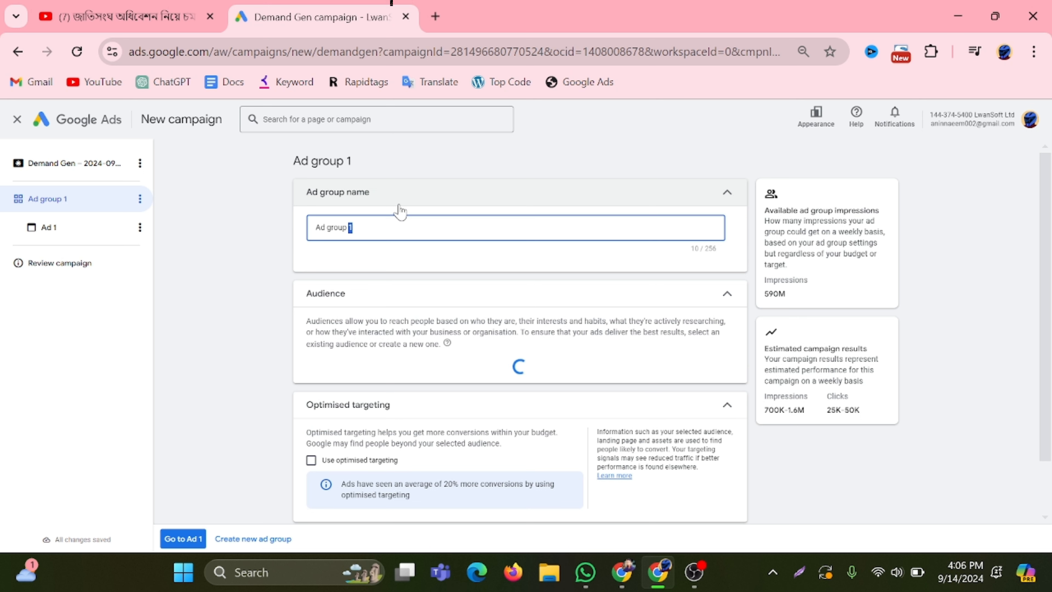
key("BackSpace")
key("BackSpace")
key("BackSpace")
key("BackSpace")
key("BackSpace")
key("BackSpace")
key("BackSpace")
key("BackSpace")
key("BackSpace")
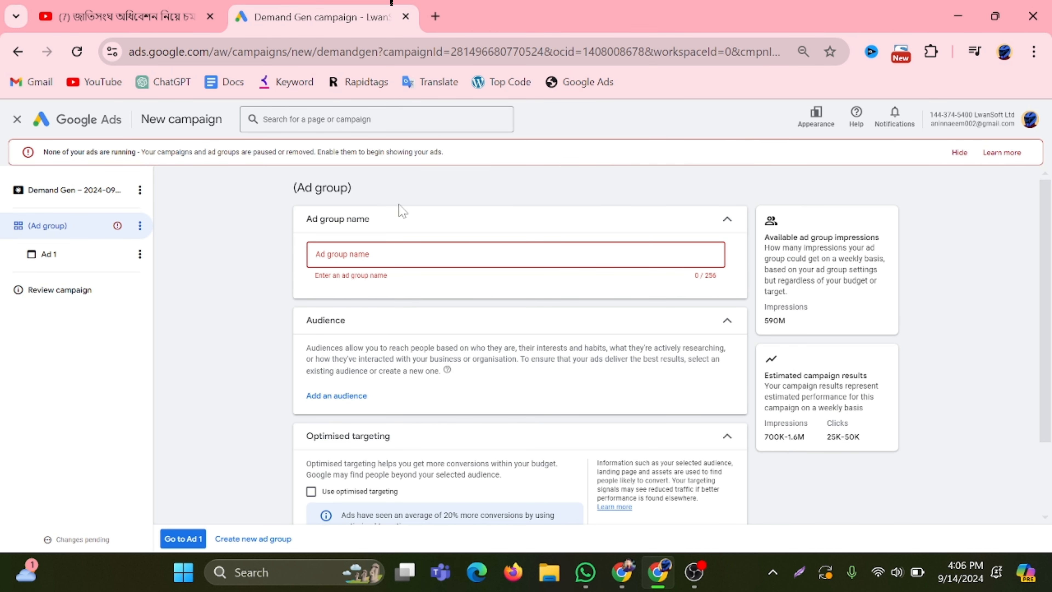
type("Dm Shop")
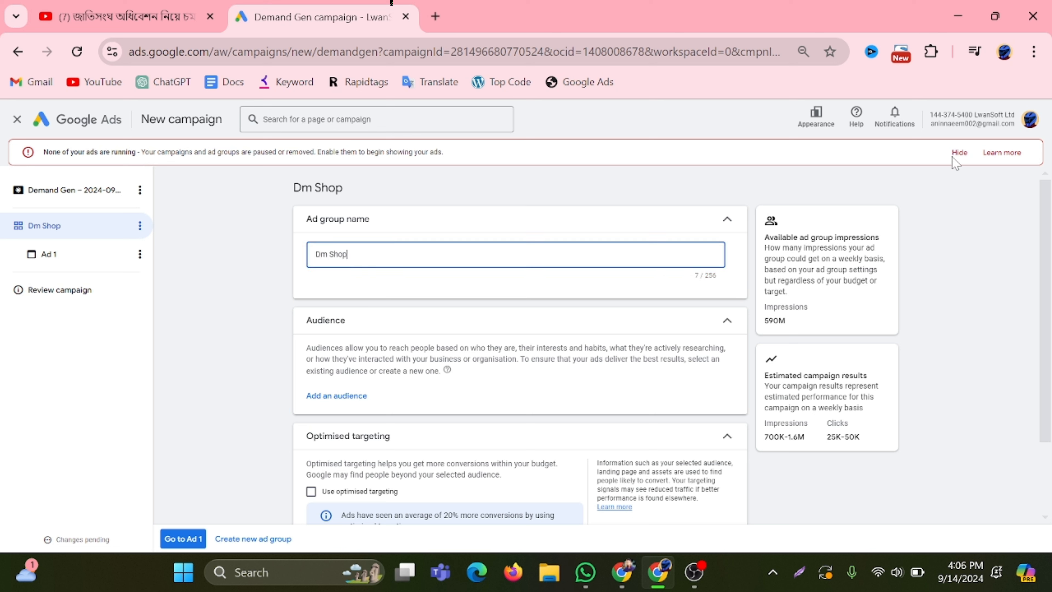
left_click(959, 153)
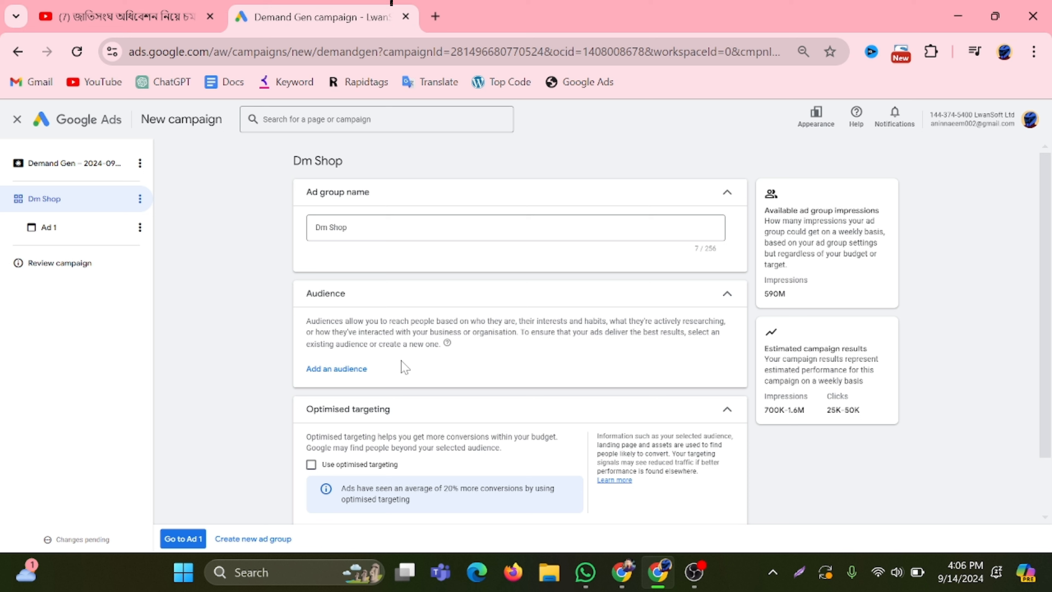
Start a new audience for the ad group and name it Dm Shop
left_click(351, 369)
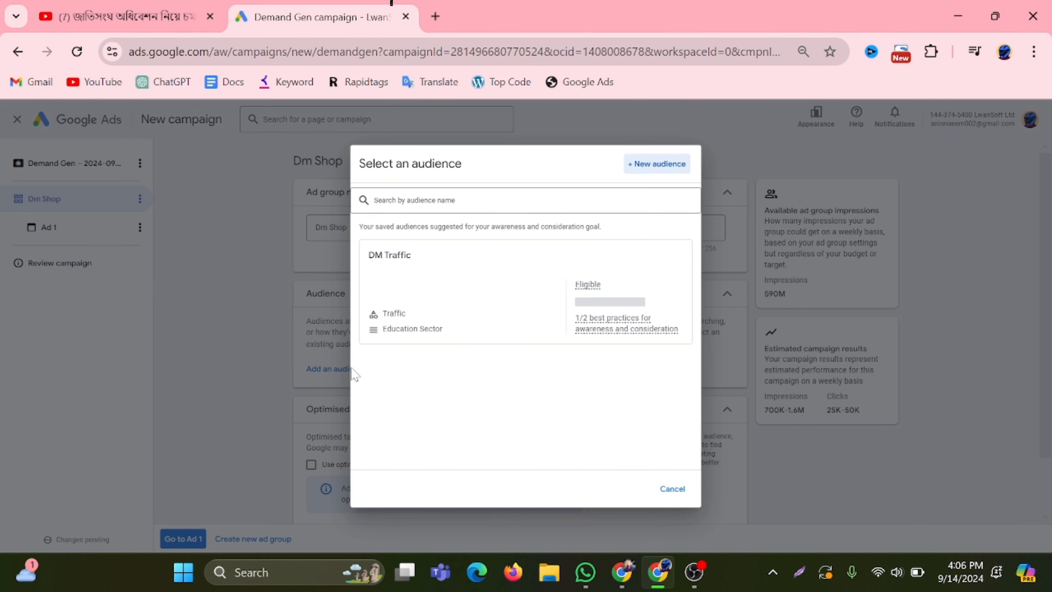
mouse_move(557, 286)
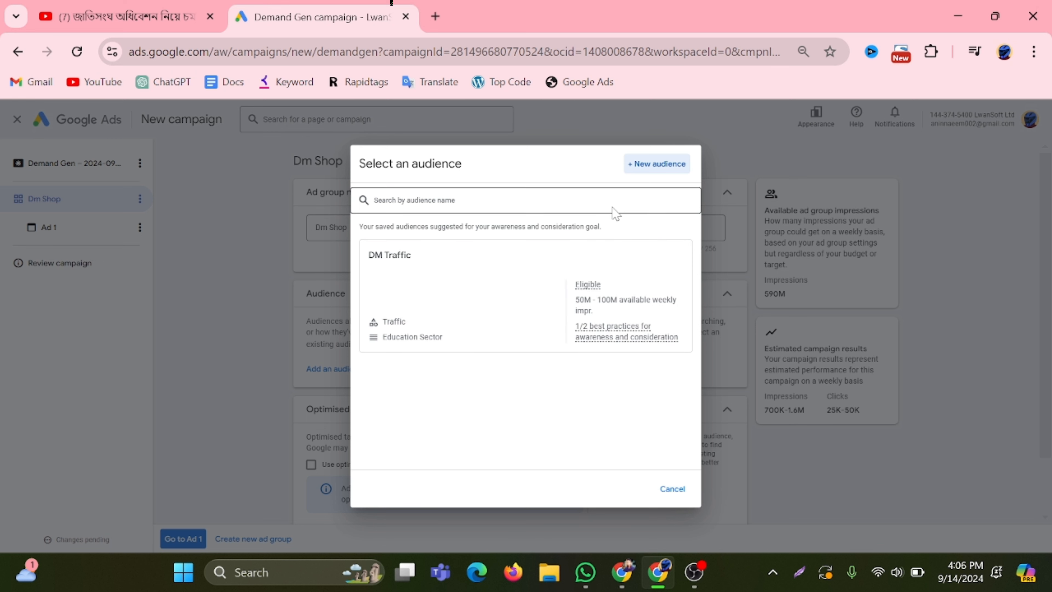
left_click(658, 168)
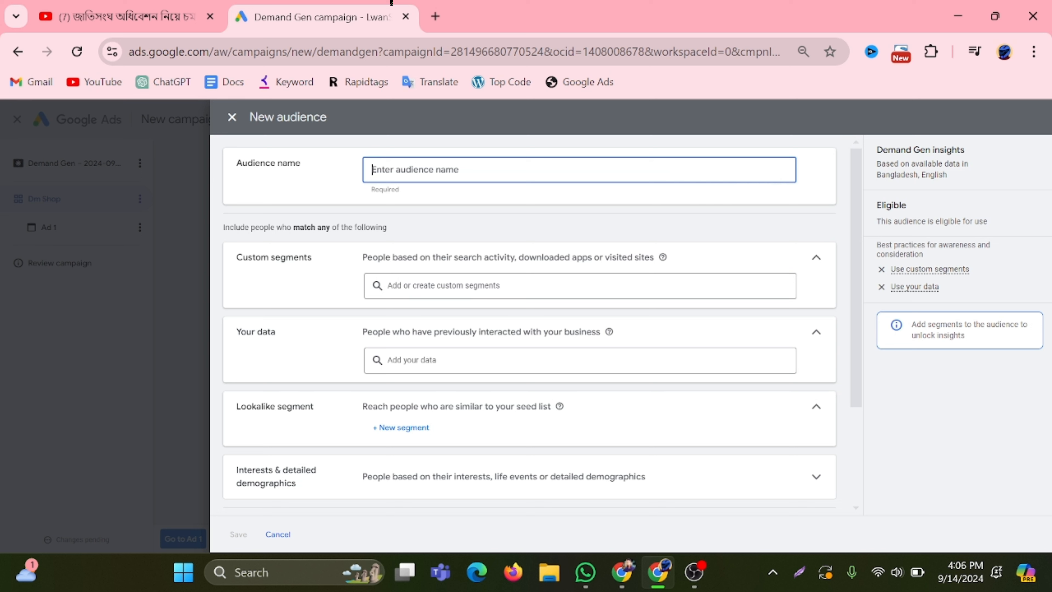
type("Dm Shop")
Browse the interests and detailed demographics for the new audience and expand the Detailed demographics categories
scroll(389, 303, "down", 3)
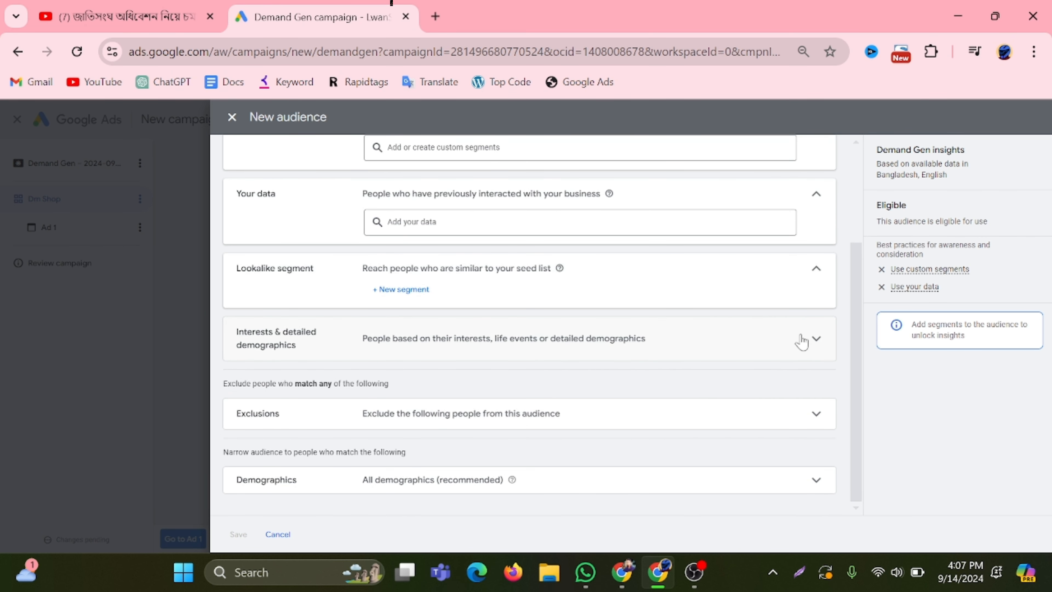
left_click(816, 339)
left_click(388, 373)
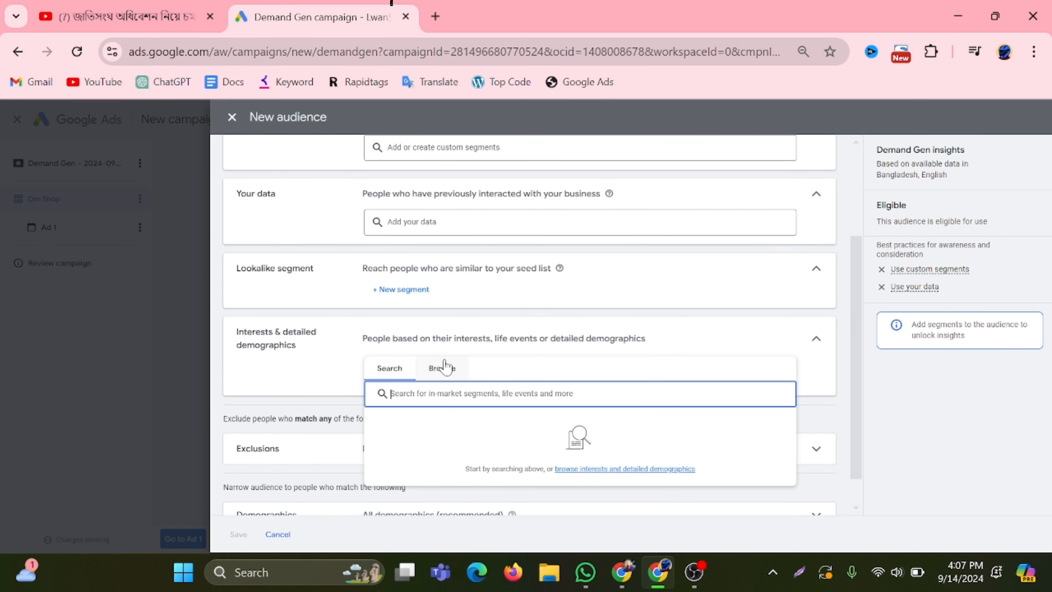
left_click(441, 368)
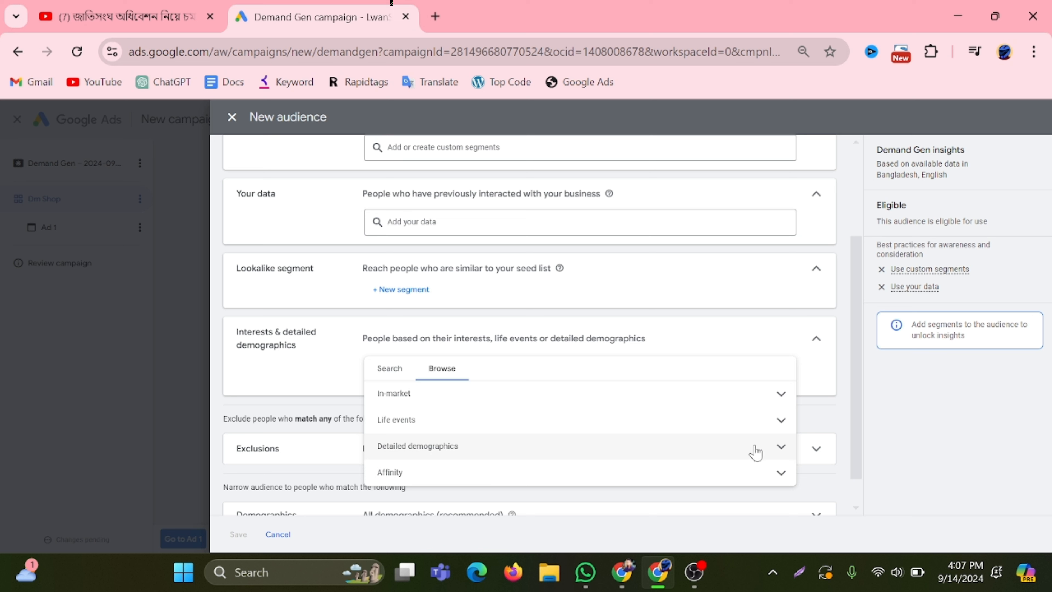
left_click(780, 448)
scroll(563, 450, "down", 1)
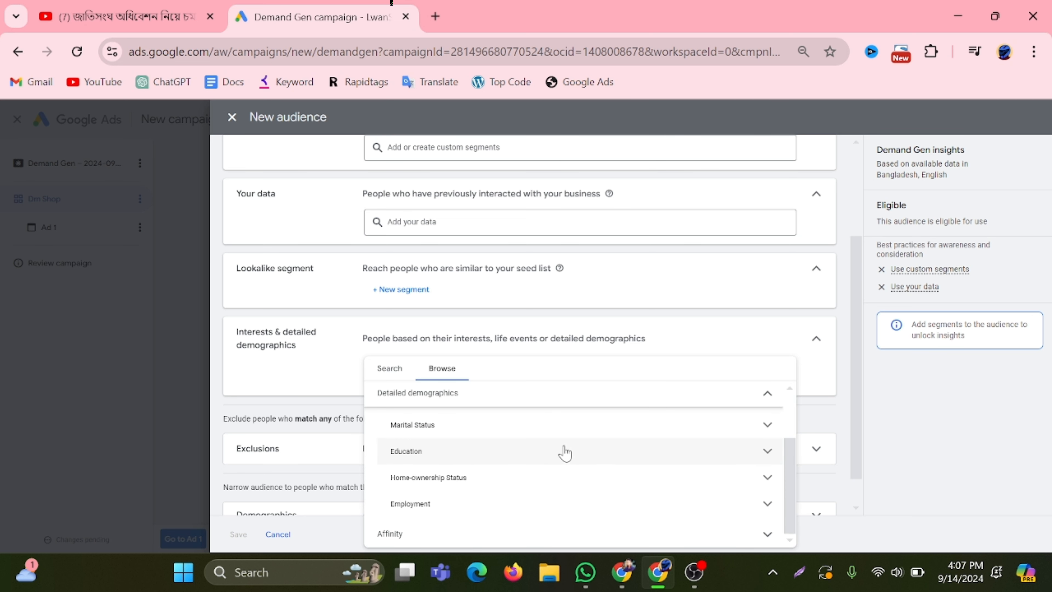
Include people whose highest level of educational attainment is Bachelor's Degree in the audience
left_click(767, 452)
scroll(522, 451, "down", 1)
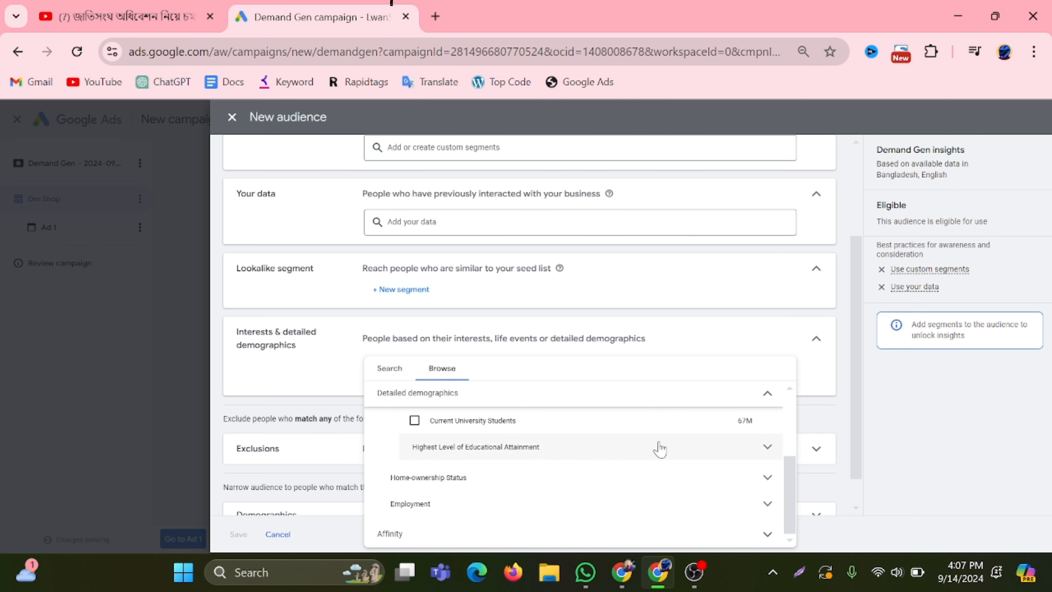
left_click(767, 448)
scroll(577, 481, "down", 2)
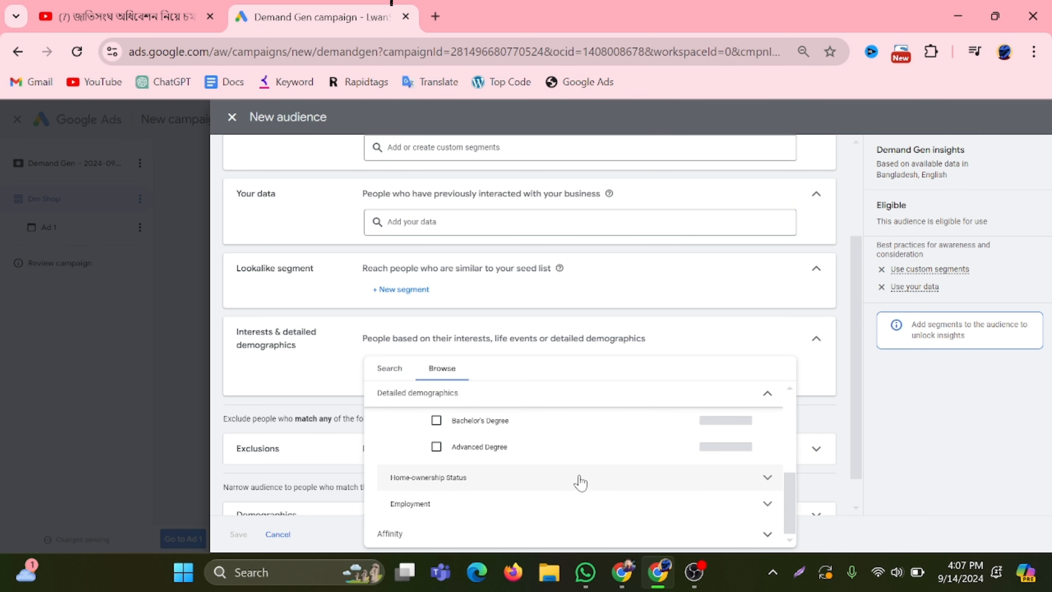
left_click(436, 421)
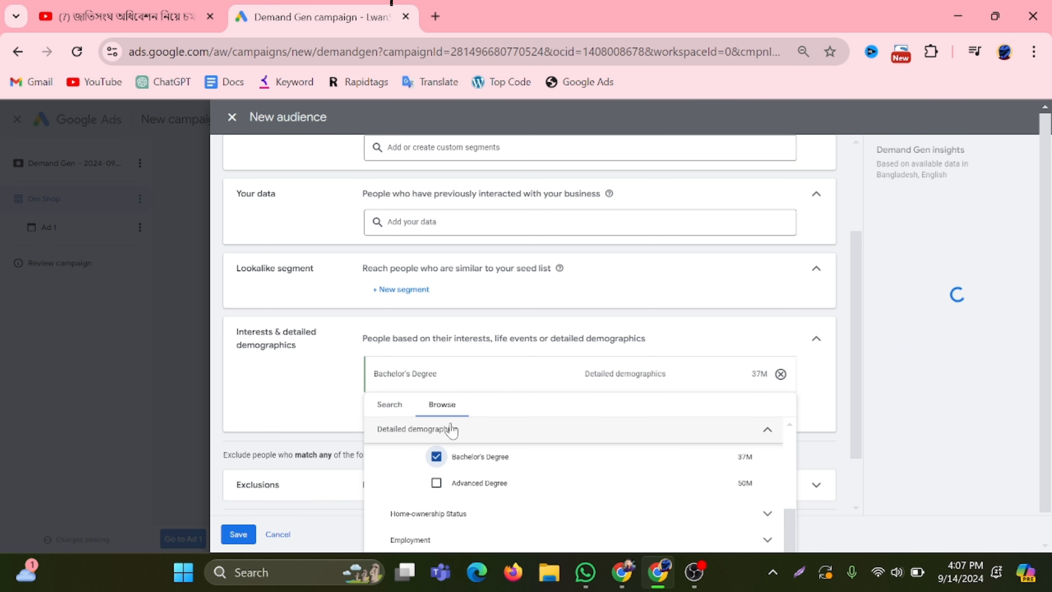
mouse_move(550, 439)
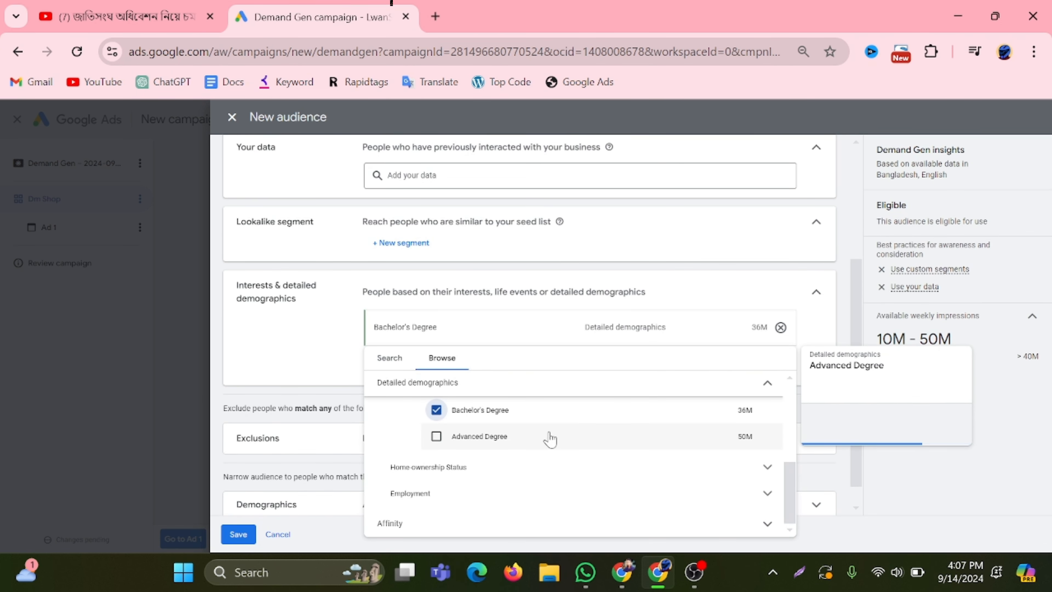
left_click(768, 388)
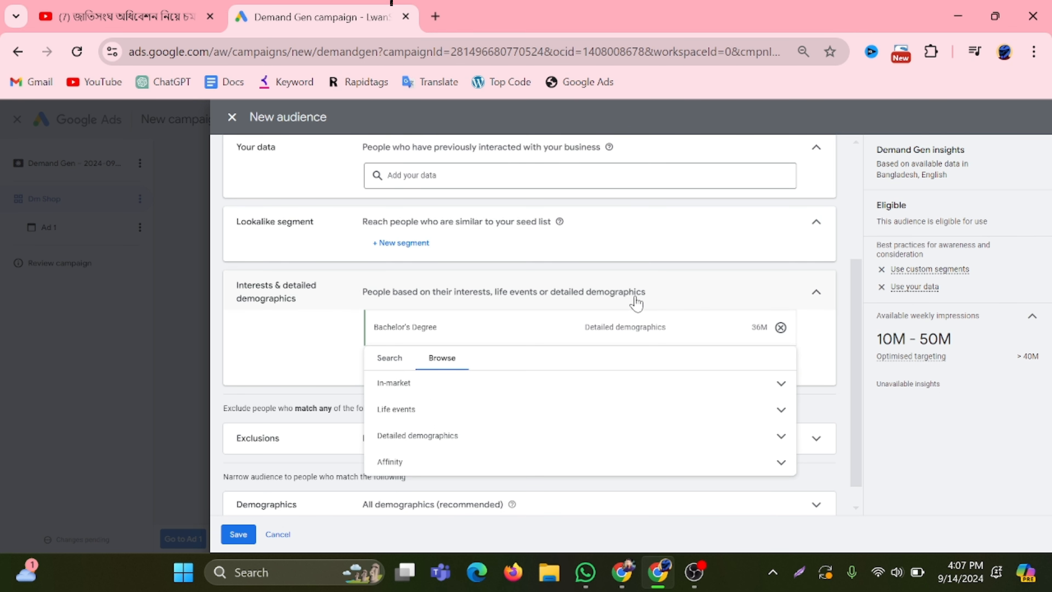
left_click(665, 299)
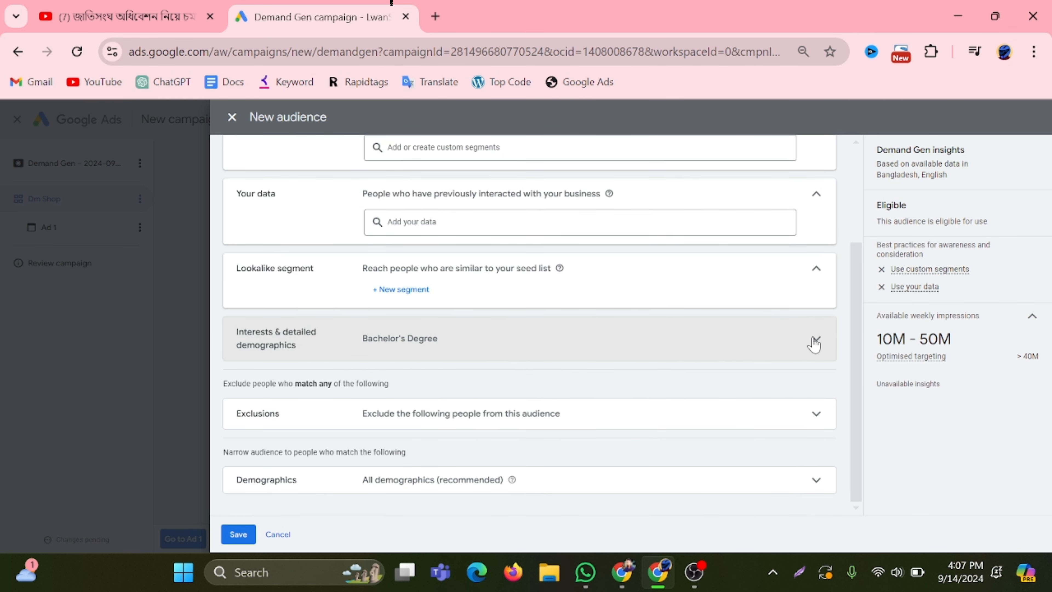
left_click(814, 343)
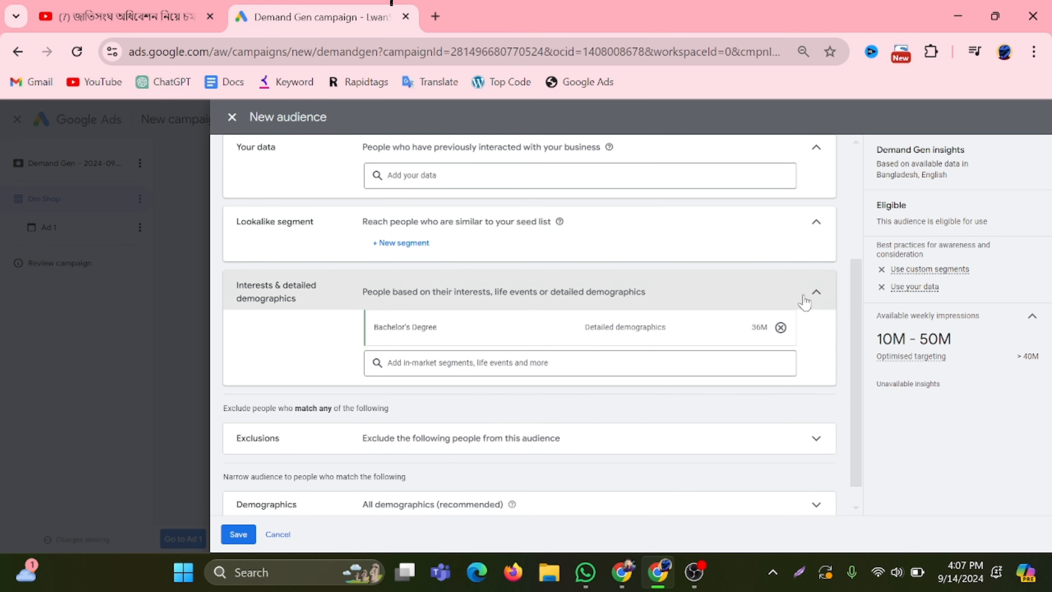
left_click(820, 297)
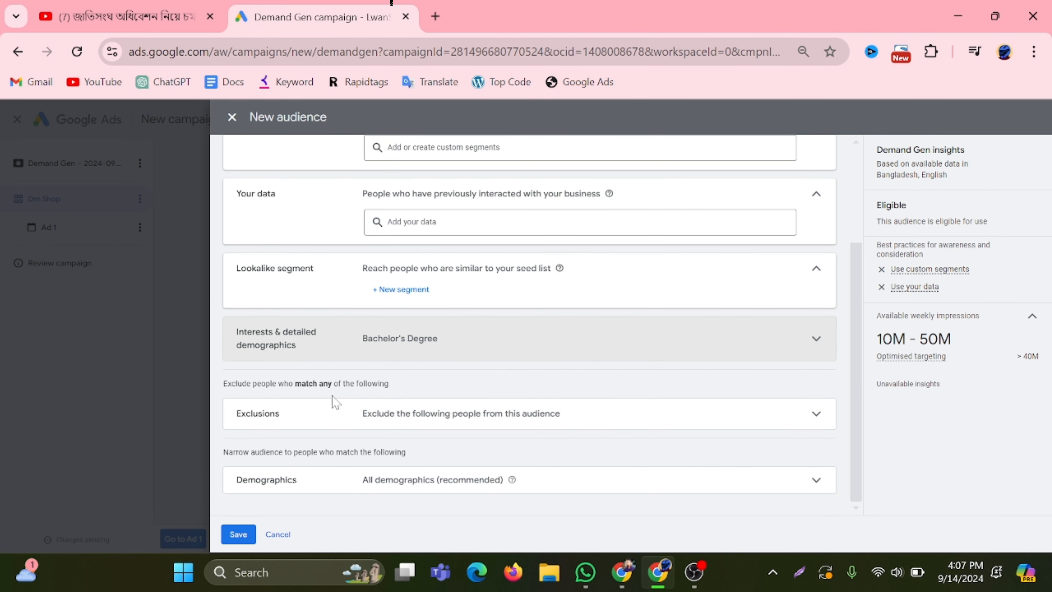
Look at the audience's exclusions and remove the Unknown gender from its demographics
left_click(818, 419)
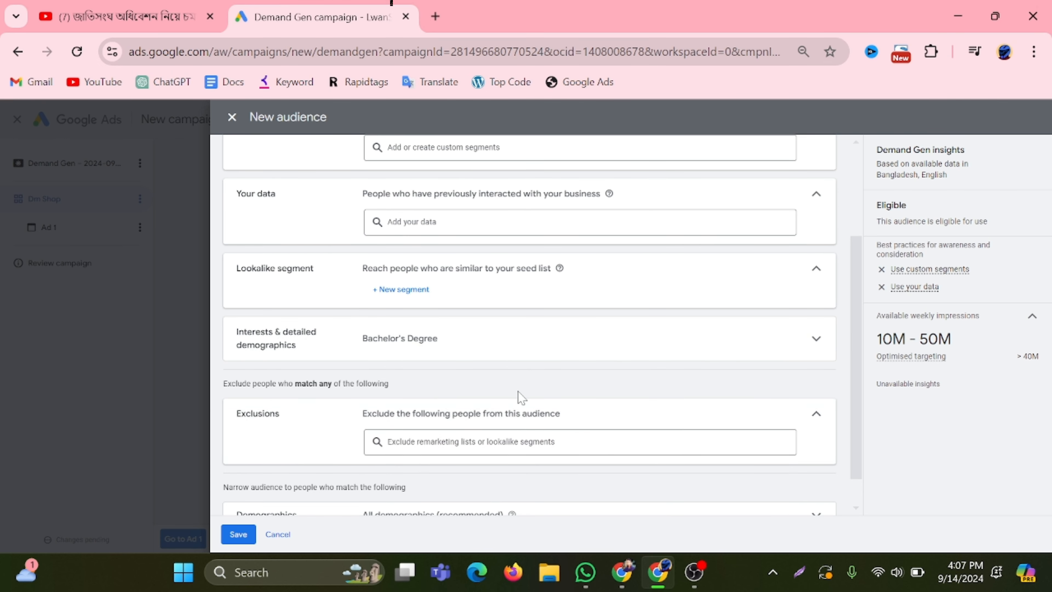
scroll(521, 397, "down", 1)
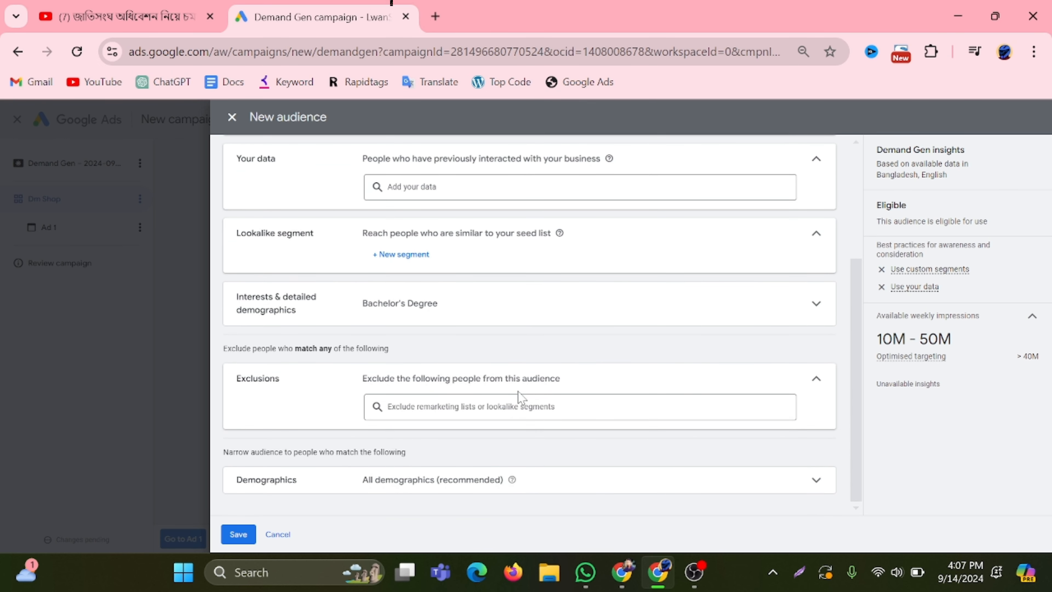
left_click(810, 480)
scroll(589, 364, "down", 5)
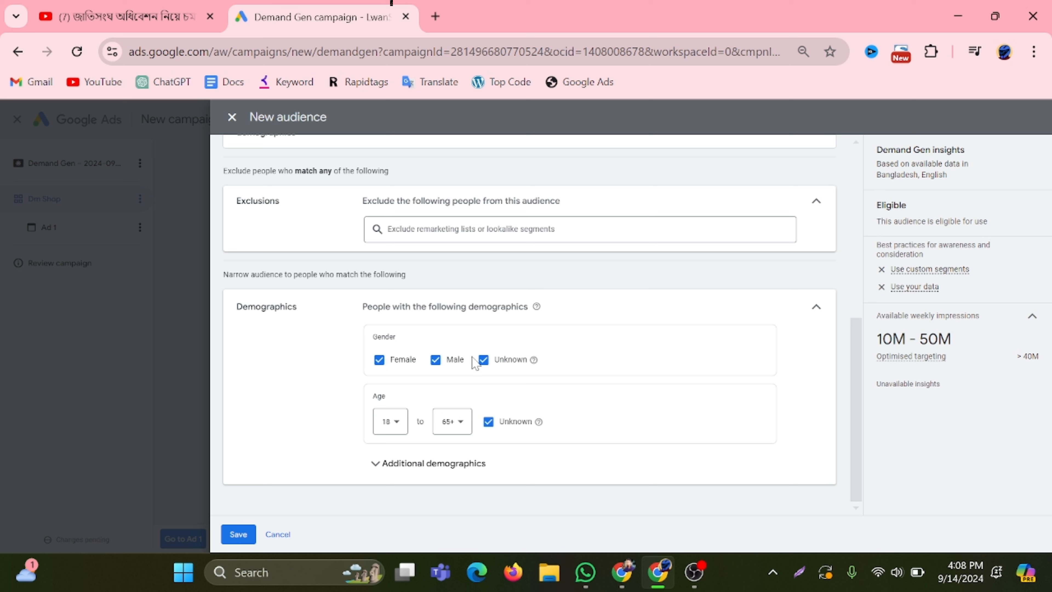
left_click(483, 359)
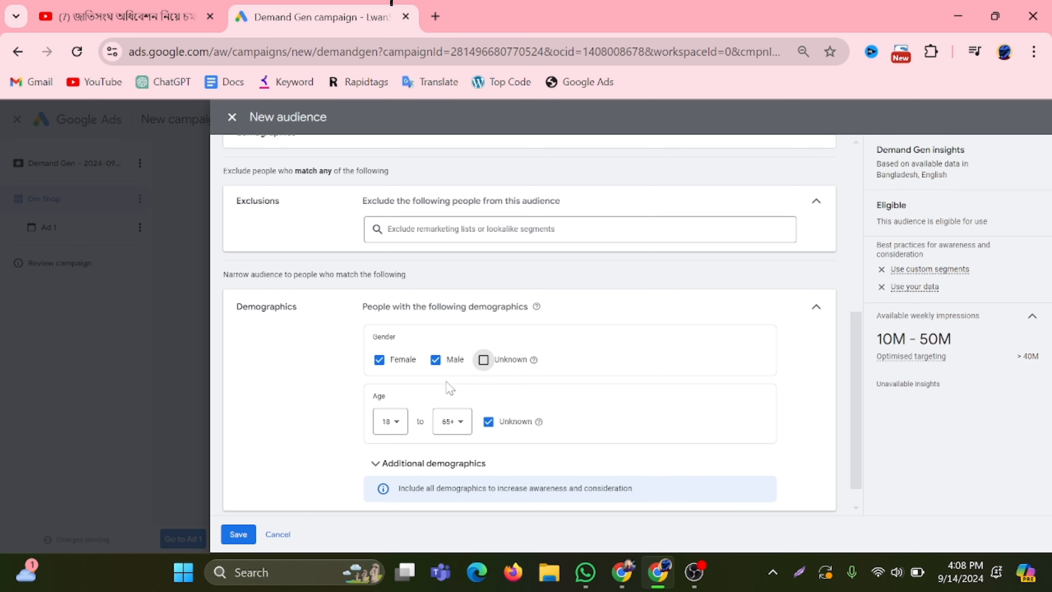
Limit the audience's age range to 18 to 34 and save the audience
left_click(398, 429)
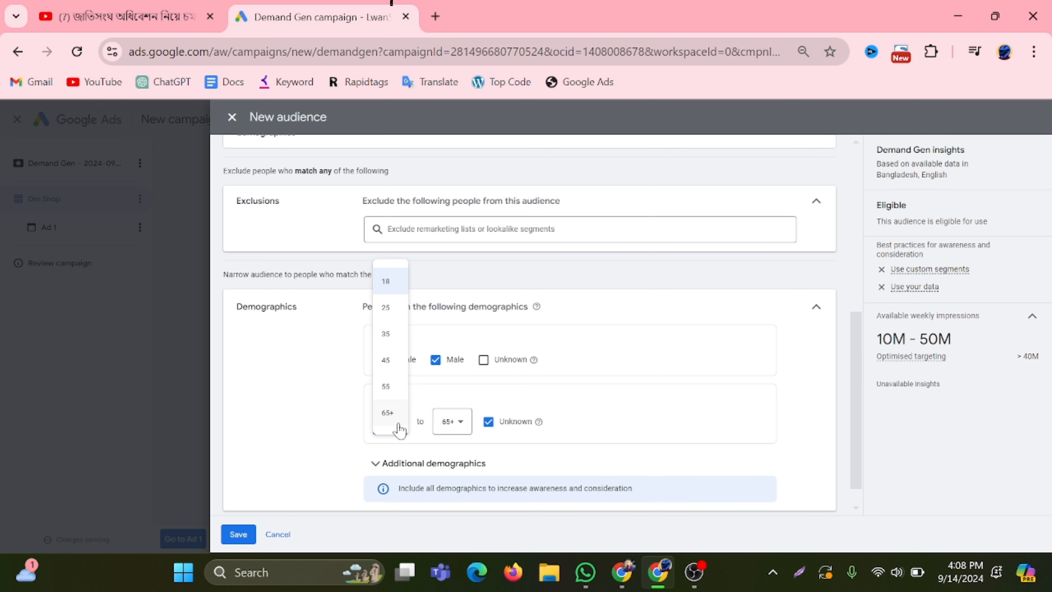
left_click(391, 285)
left_click(459, 427)
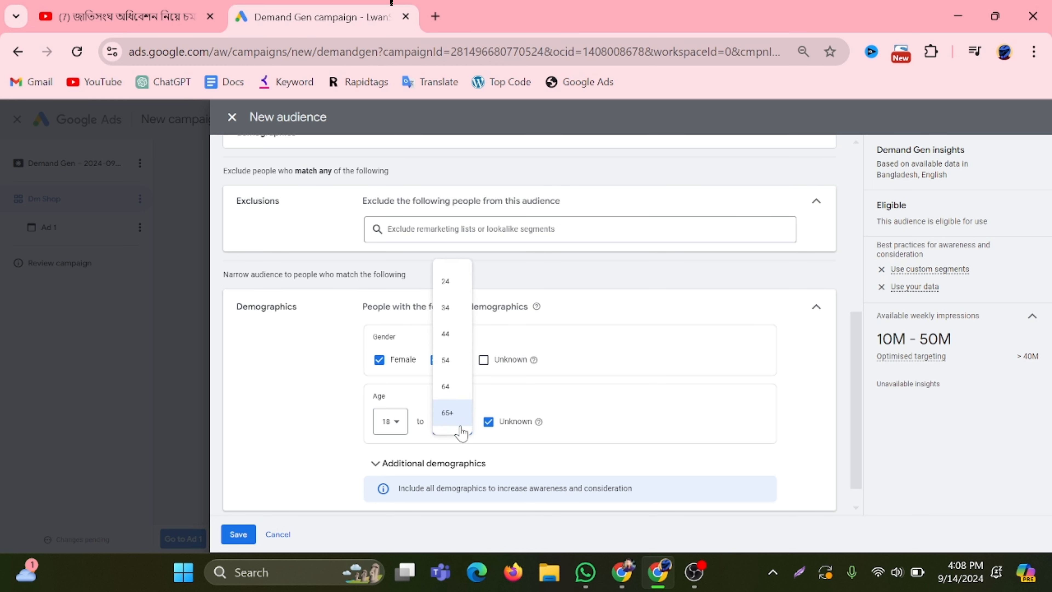
left_click(451, 308)
scroll(591, 377, "down", 1)
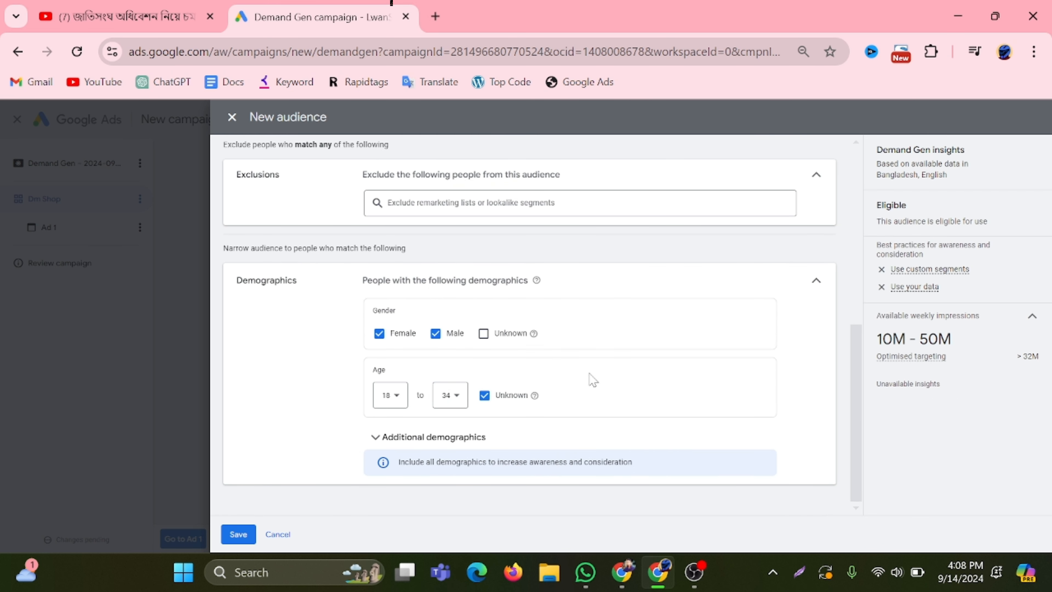
left_click(238, 534)
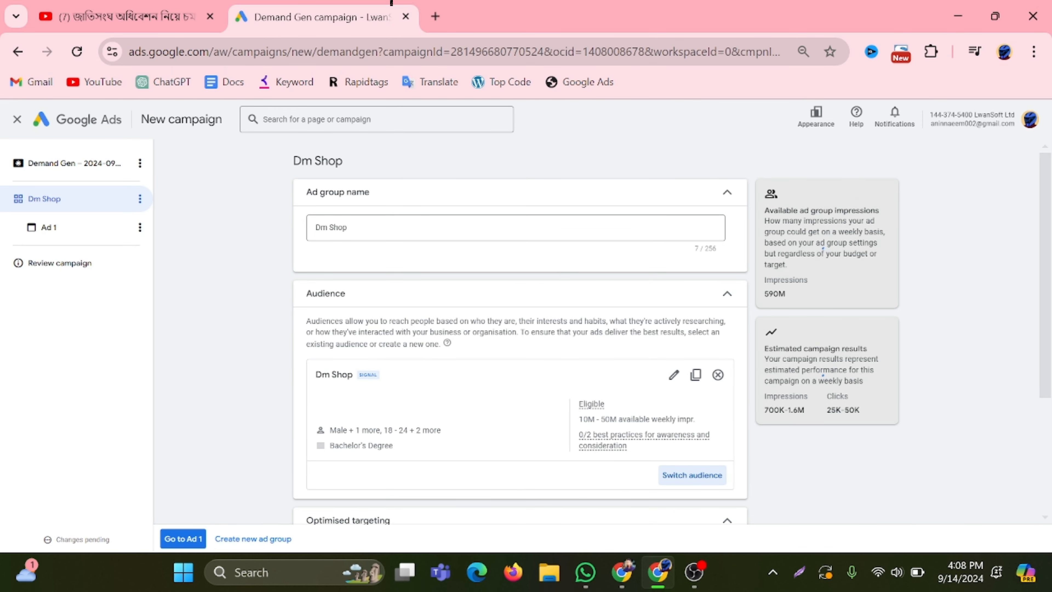
Turn on optimised targeting for the Dm Shop ad group
scroll(500, 301, "down", 4)
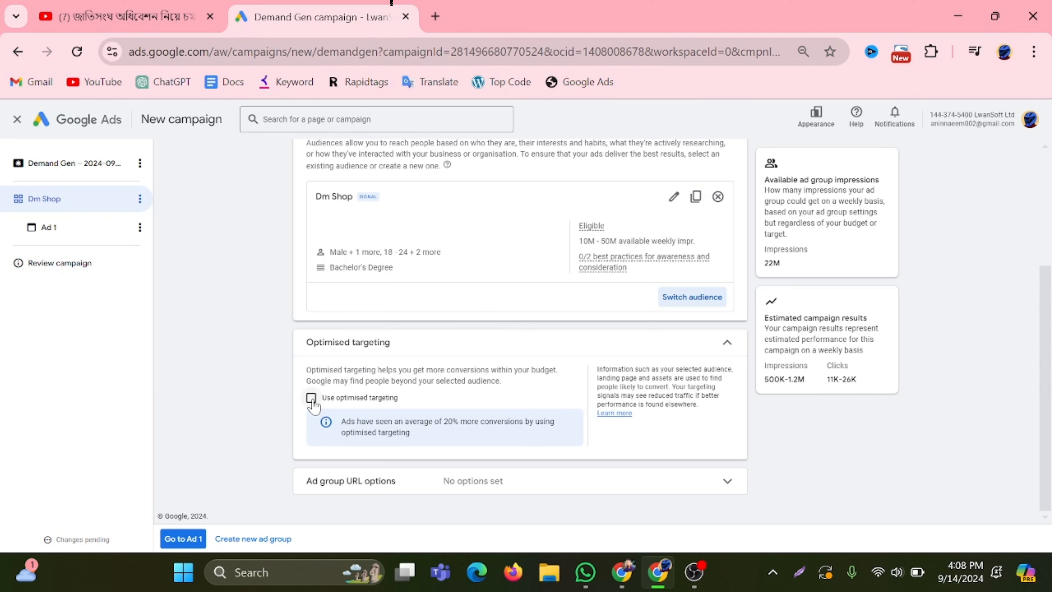
left_click(312, 398)
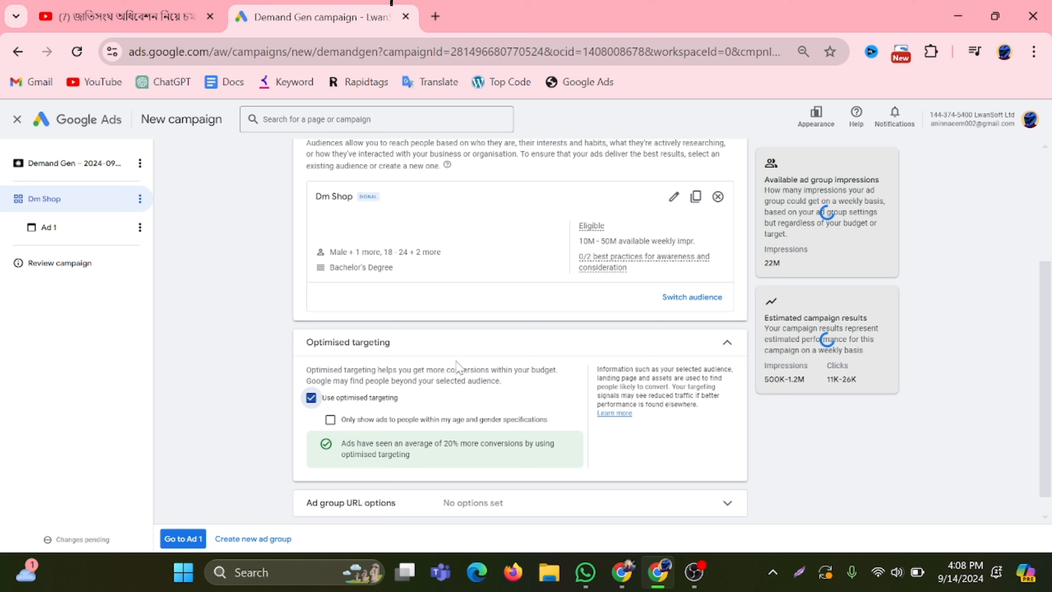
scroll(513, 290, "down", 1)
scroll(513, 290, "up", 5)
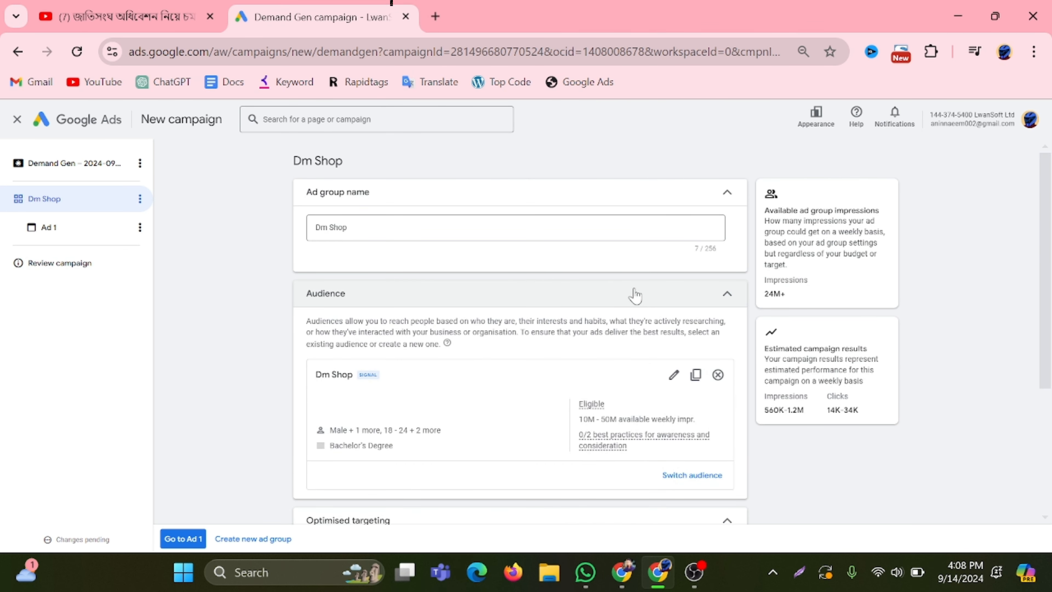
Review the ad group URL options, including the tracking template, final URL suffix and customised parameters
scroll(562, 304, "down", 5)
left_click(729, 483)
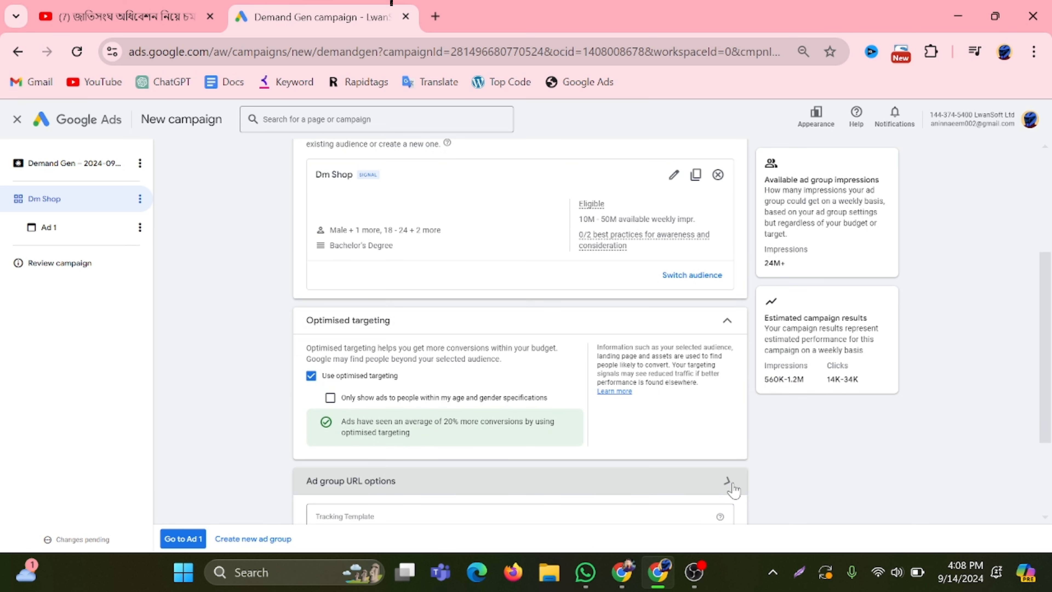
scroll(434, 353, "down", 4)
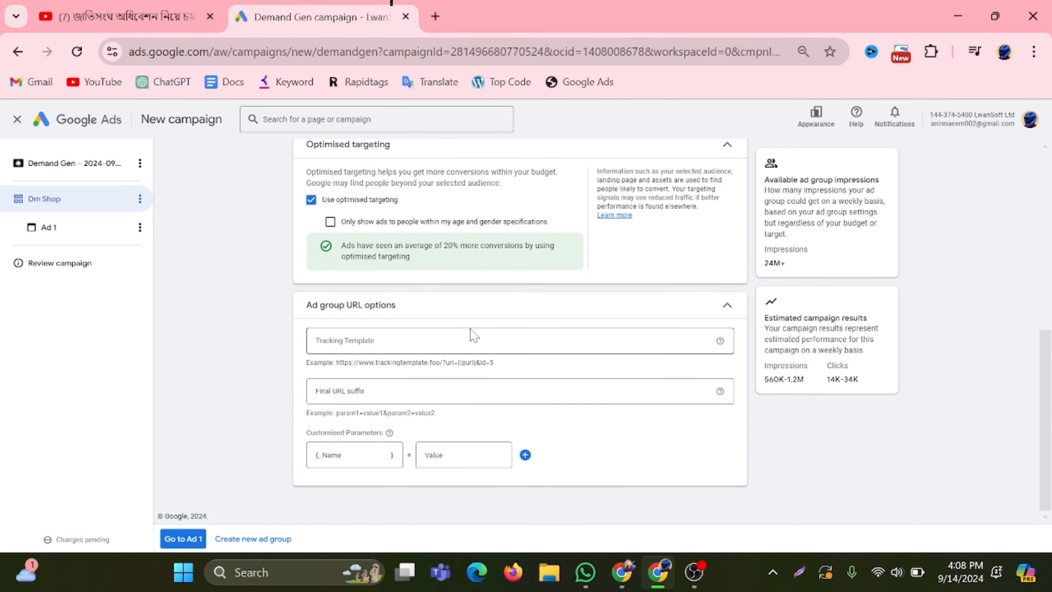
left_click(728, 307)
Proceed to Ad 1 and set its ad type to Carousel image ad
left_click(178, 541)
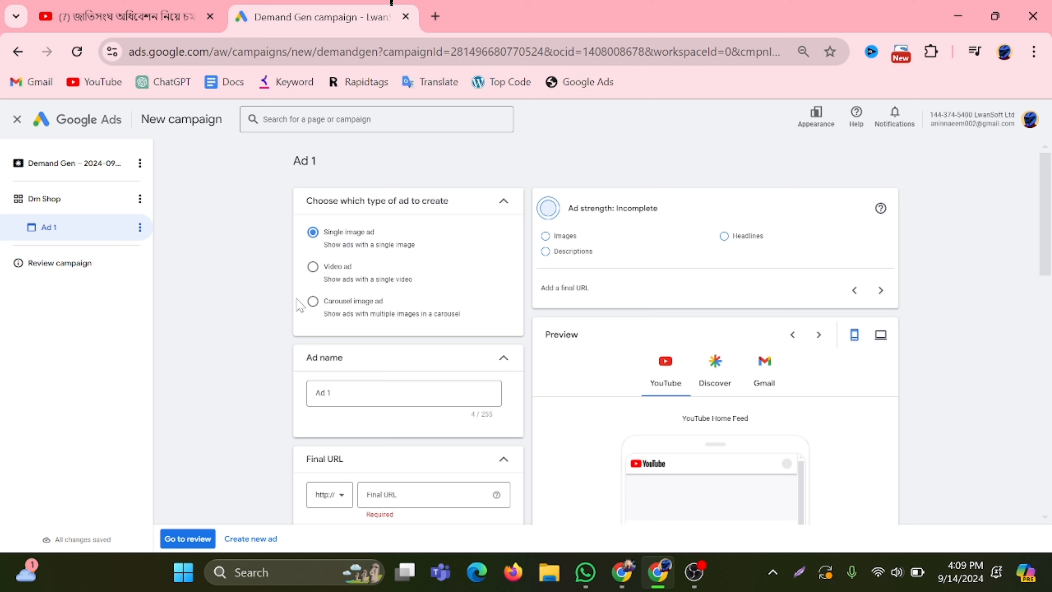
left_click(313, 302)
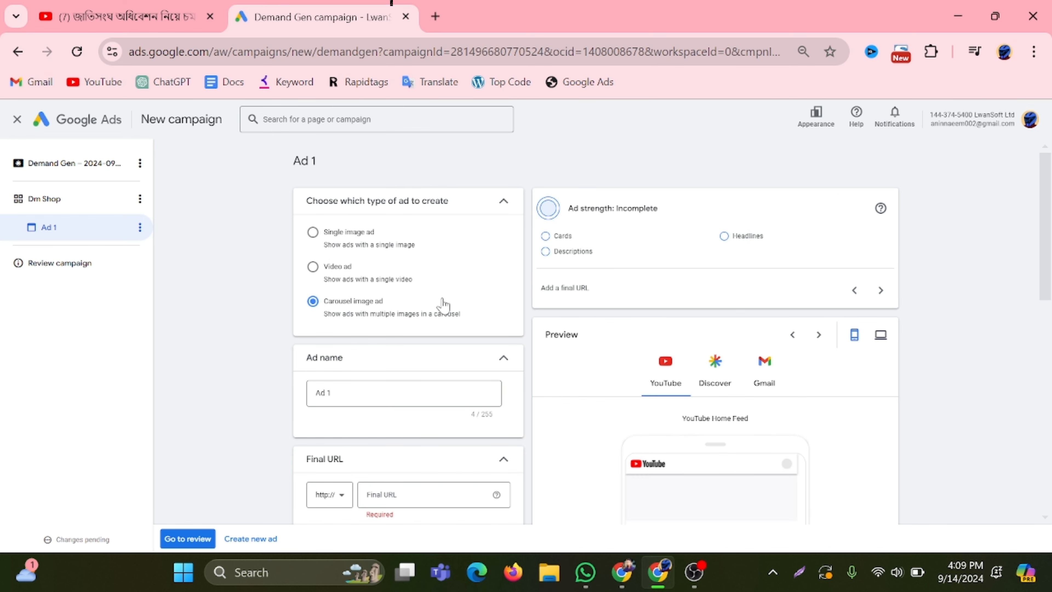
scroll(442, 305, "down", 2)
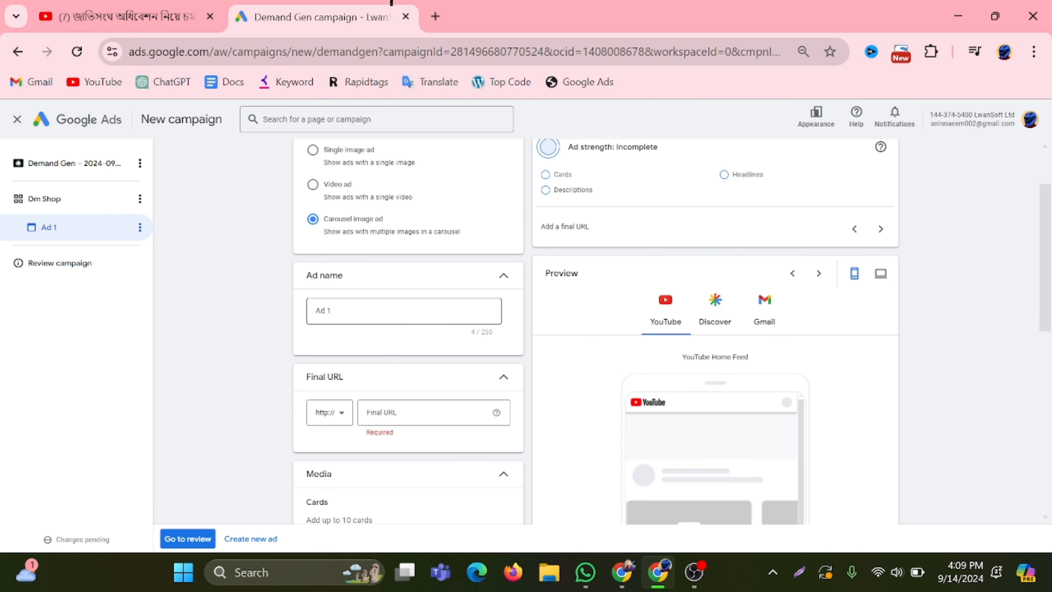
scroll(347, 245, "down", 4)
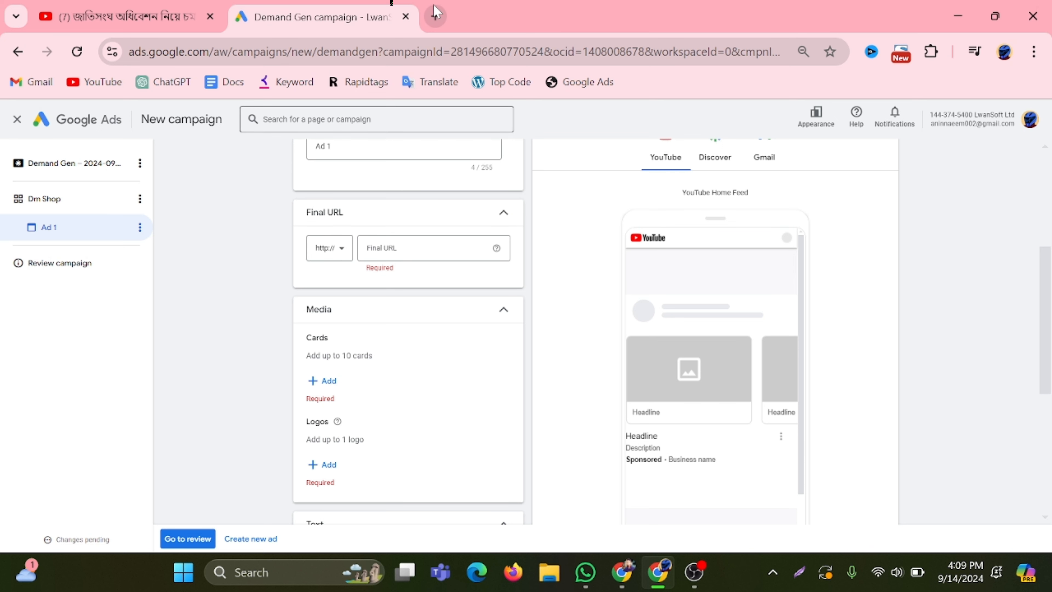
Search Google for "dreamer it school" in a new browser tab and open the school's home page
left_click(435, 17)
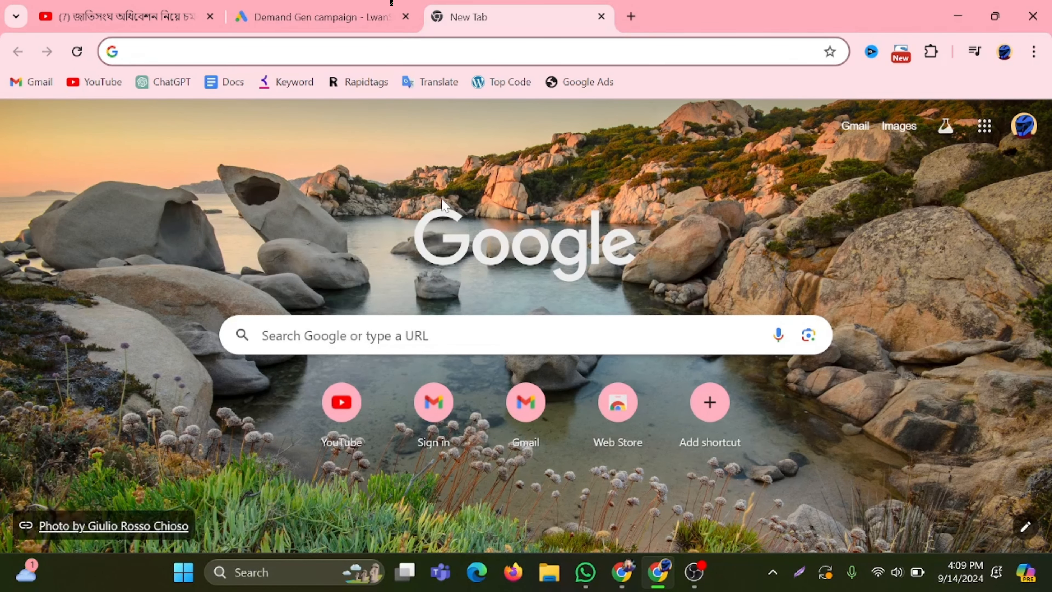
type("dre")
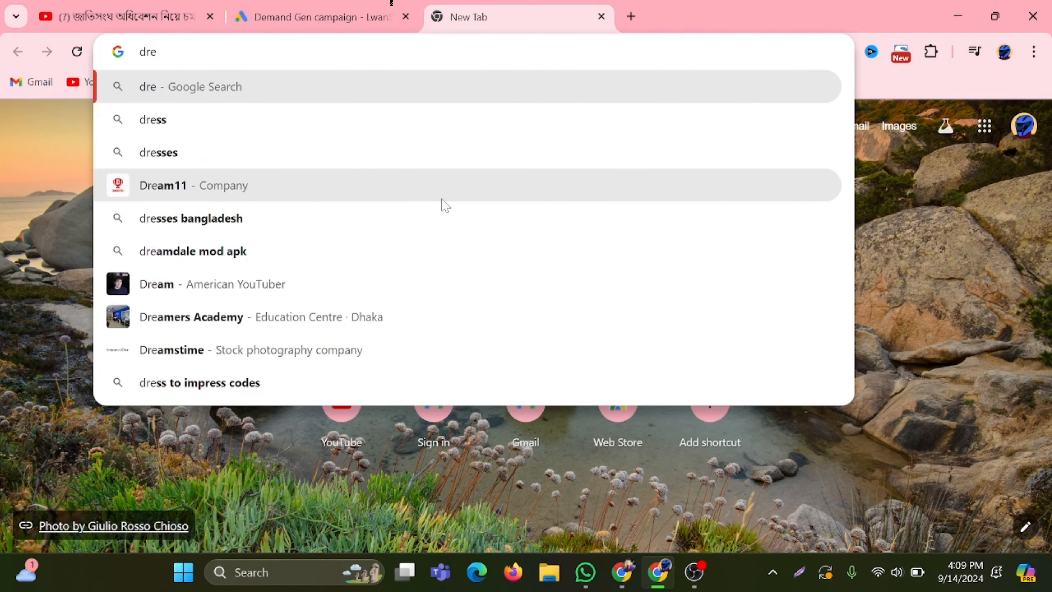
type("am")
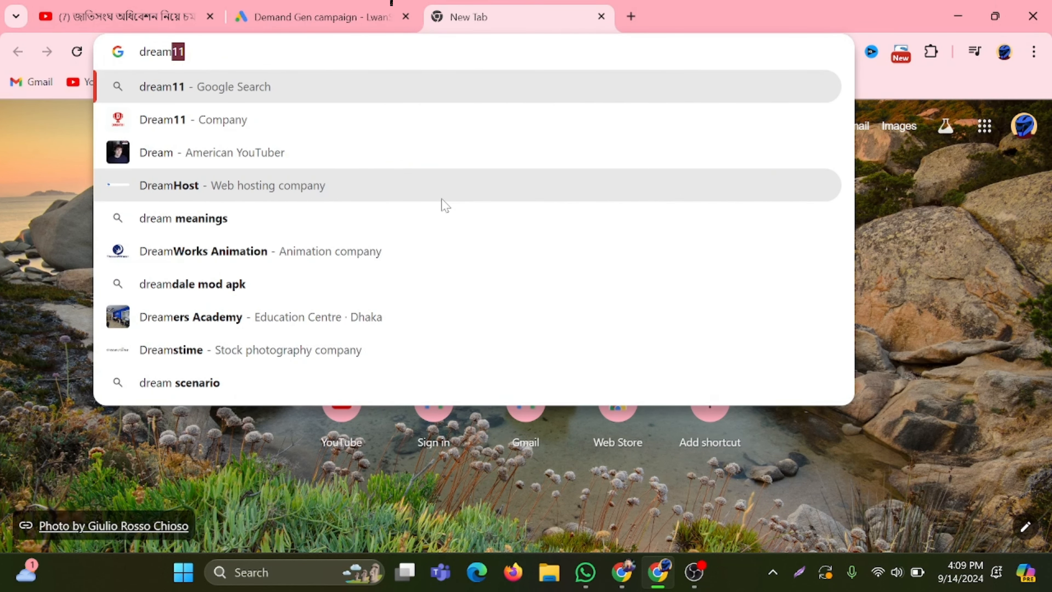
type("er it")
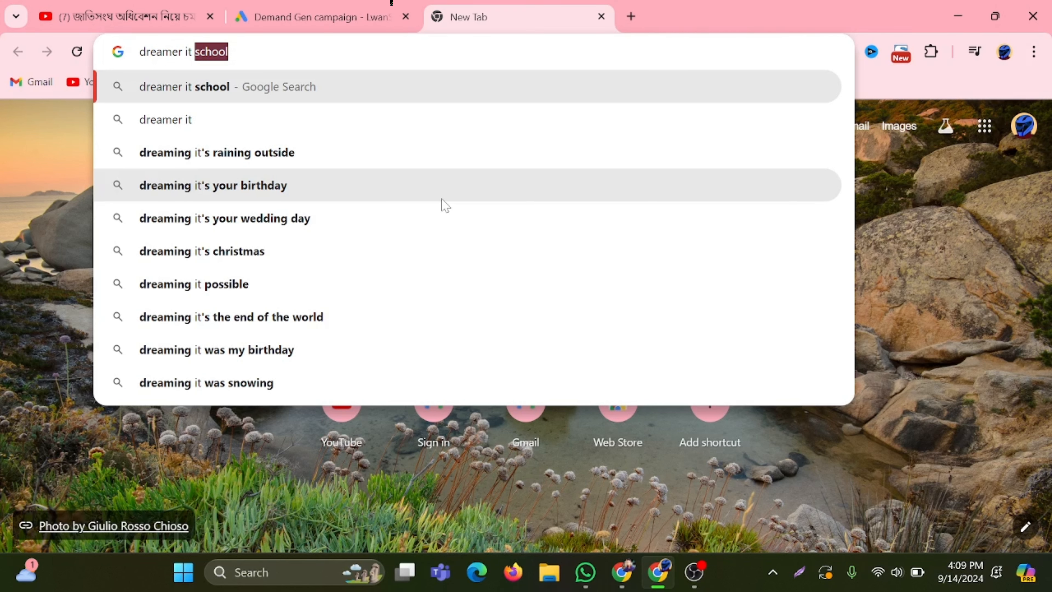
key("Return")
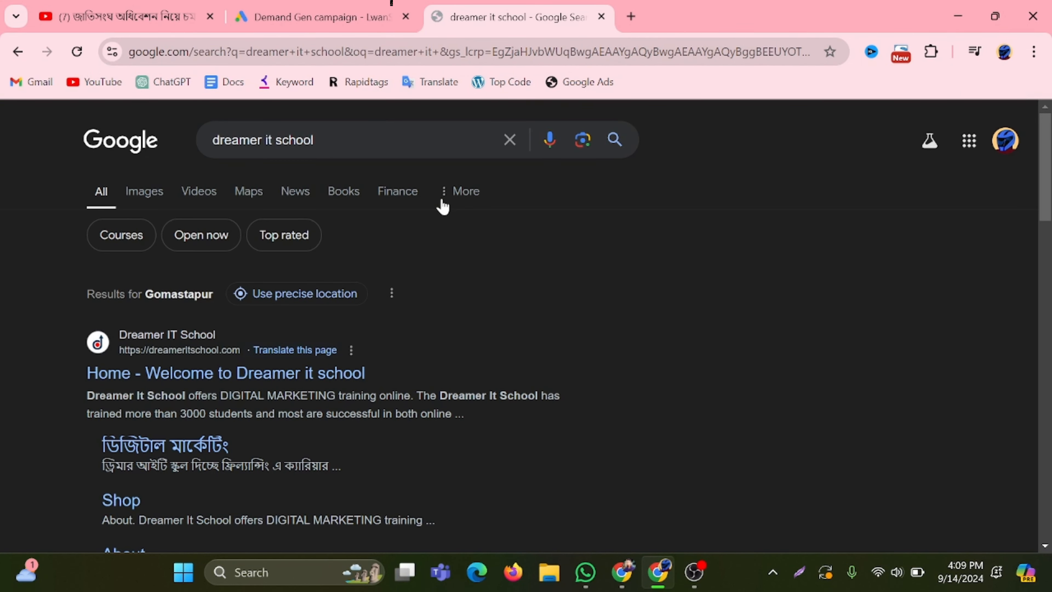
left_click(287, 375)
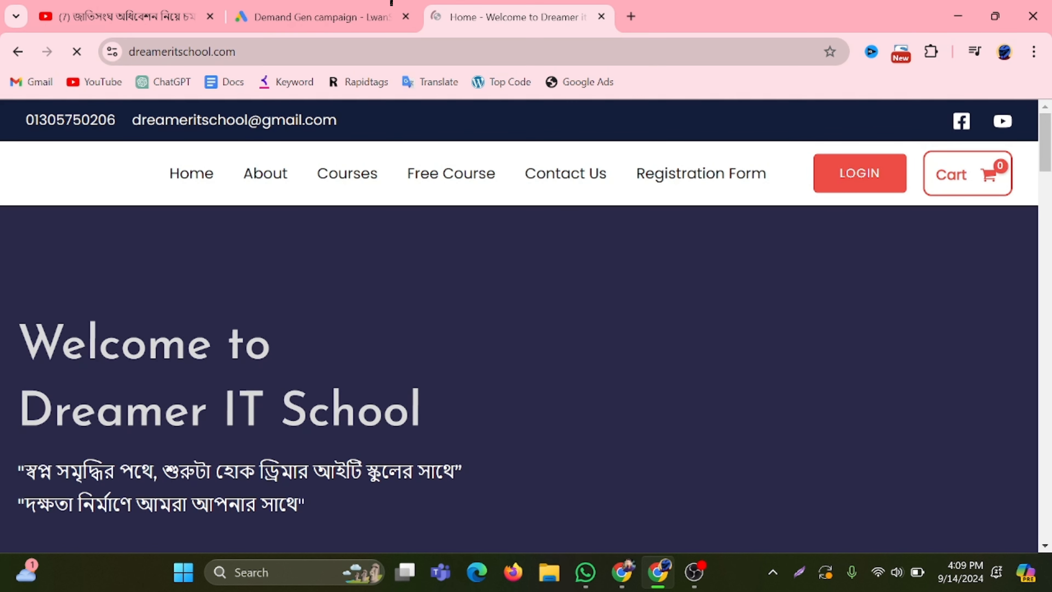
left_click(240, 52)
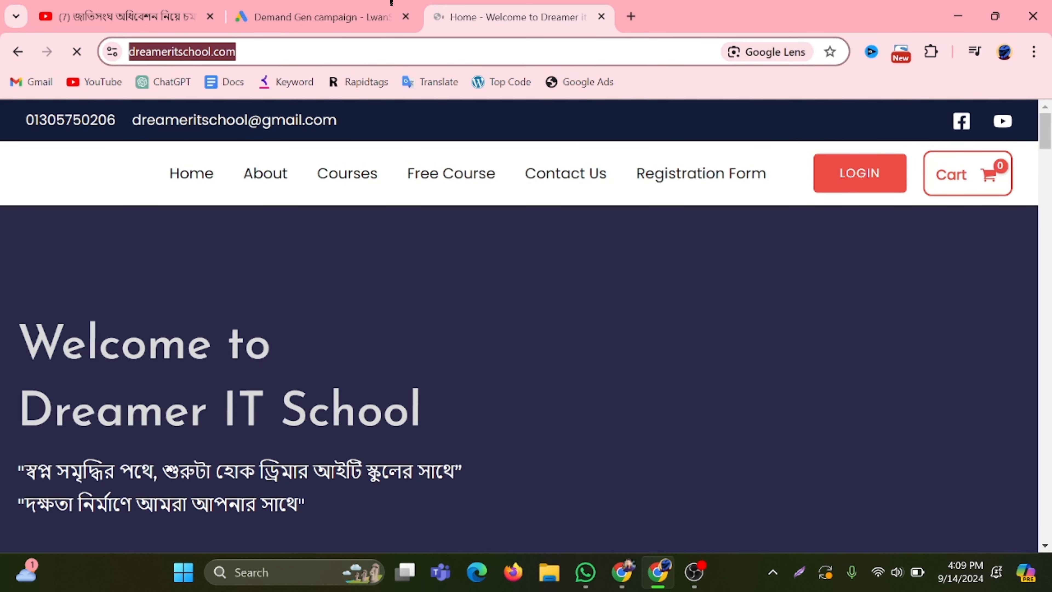
left_click(271, 6)
left_click(409, 249)
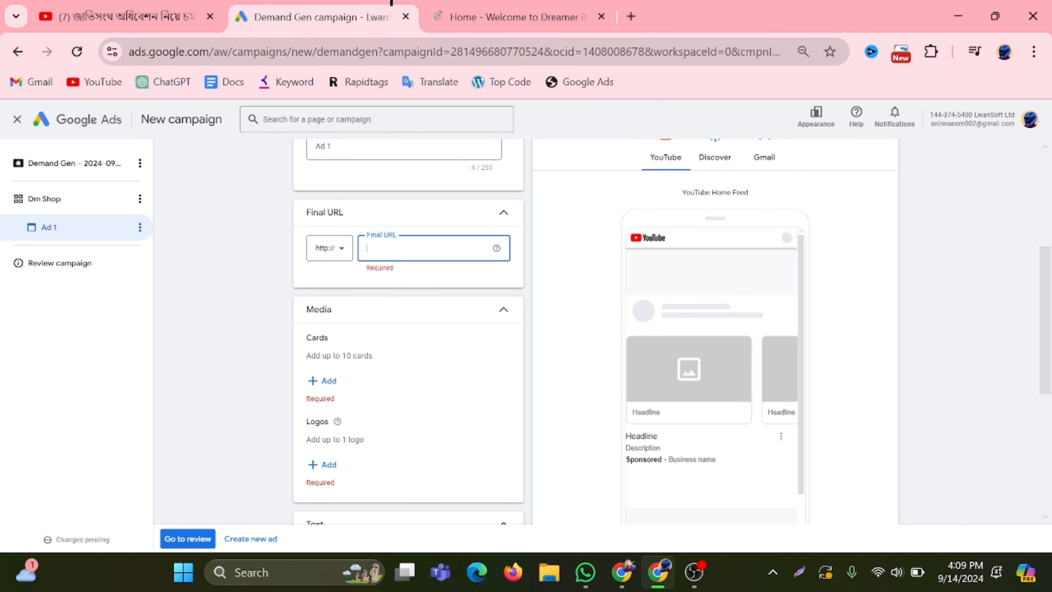
type("dreameritschool.com/")
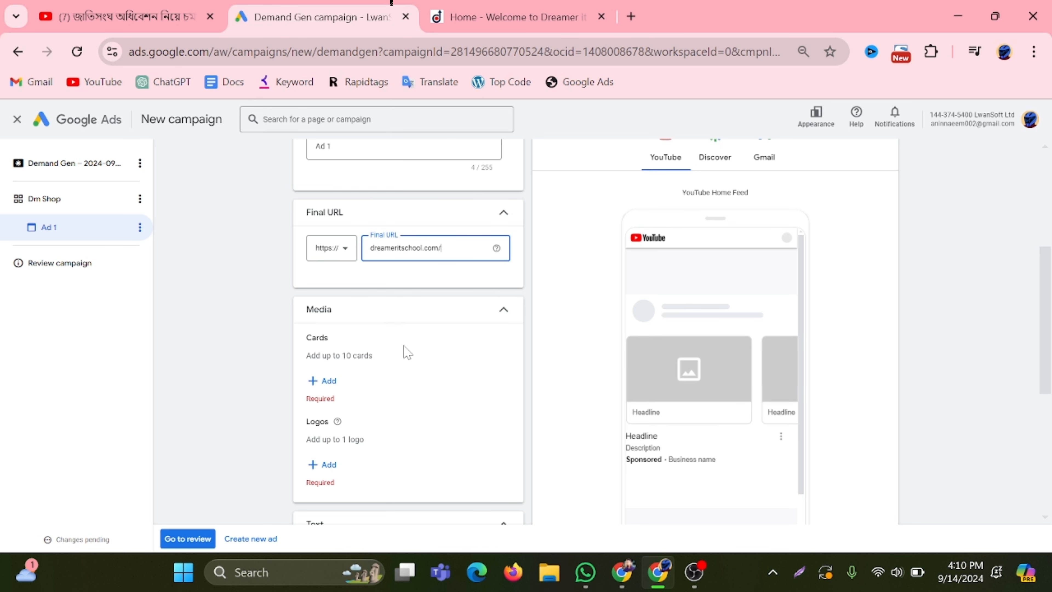
Start a carousel card for Ad 1 and give it the classroom schoolgirl stock image from the asset library
left_click(318, 382)
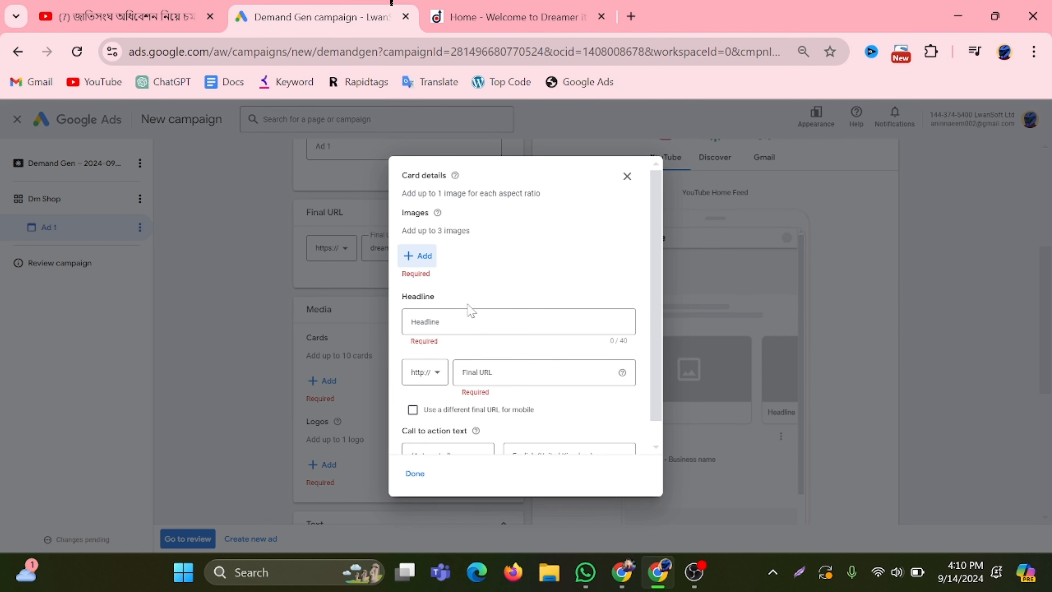
left_click(405, 261)
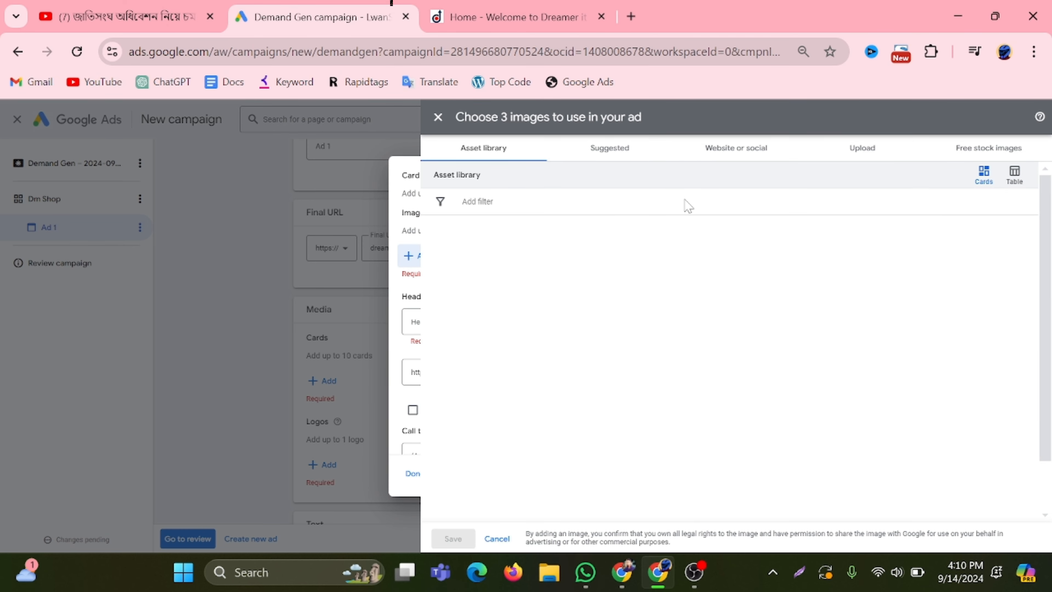
scroll(659, 317, "down", 2)
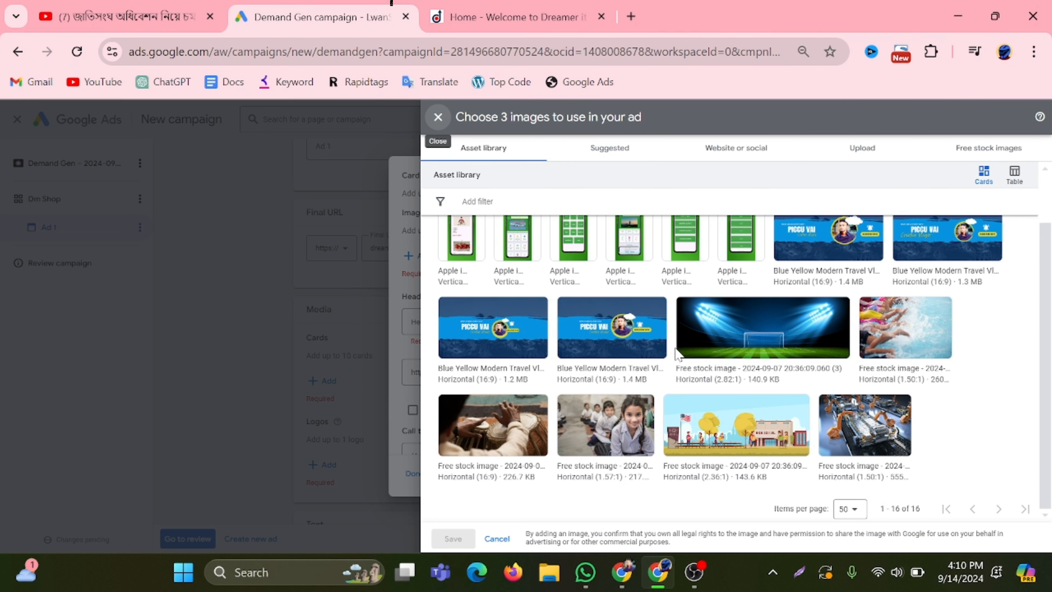
scroll(672, 375, "up", 2)
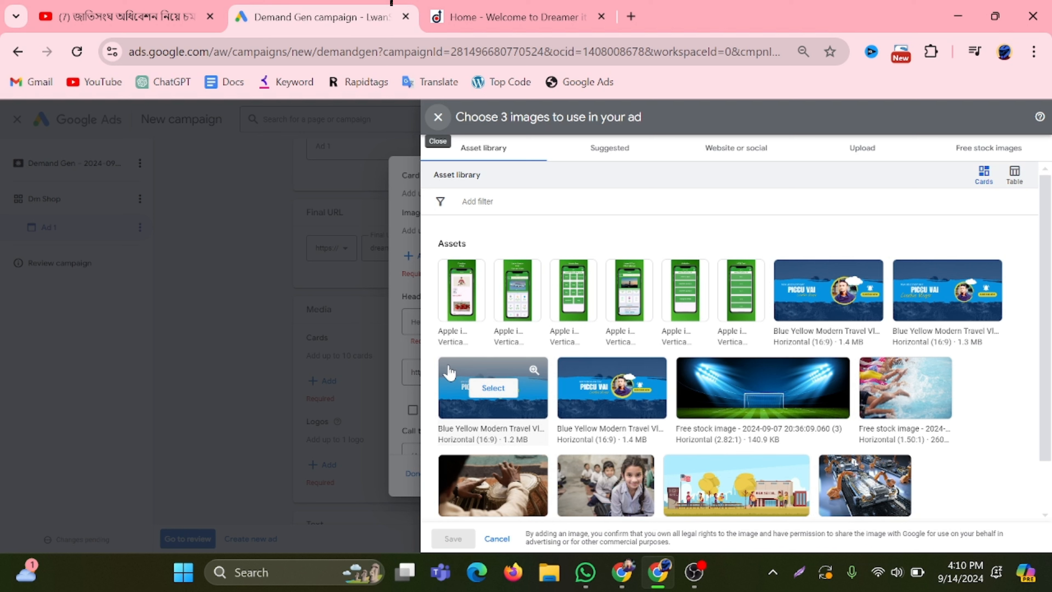
scroll(773, 366, "down", 2)
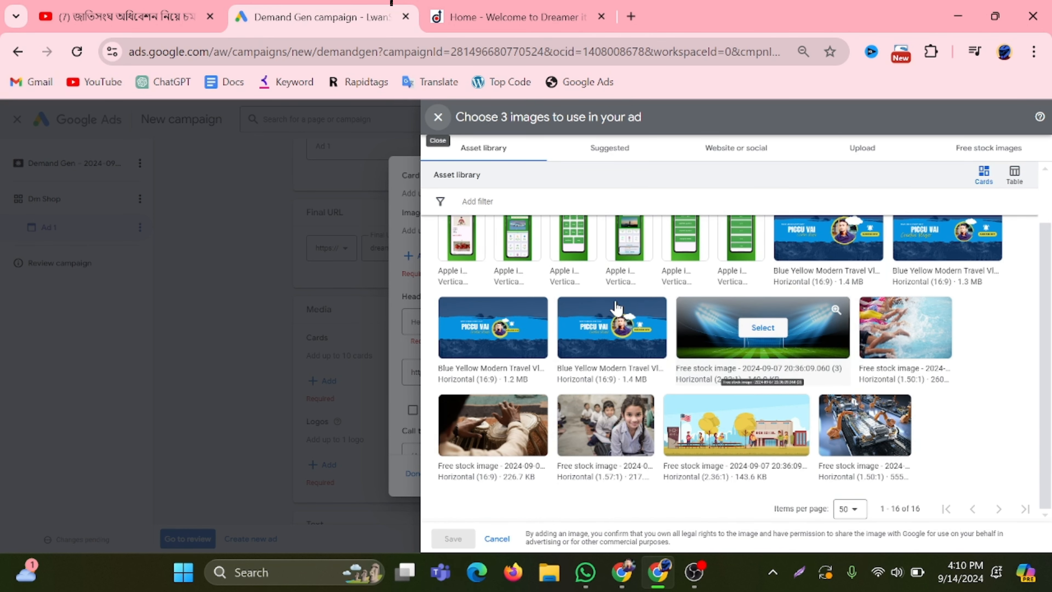
left_click(689, 313)
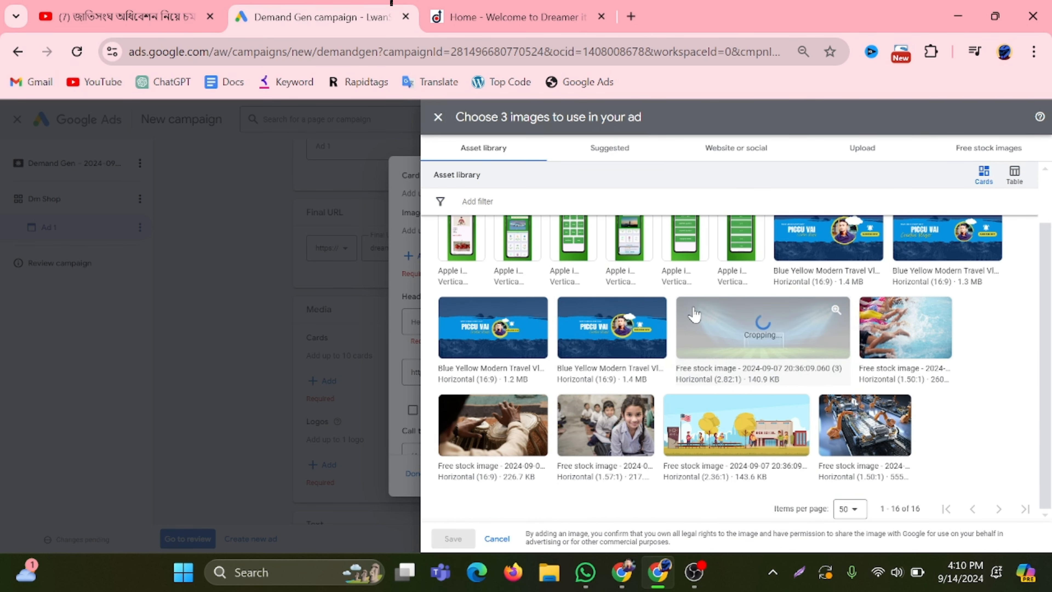
left_click(886, 322)
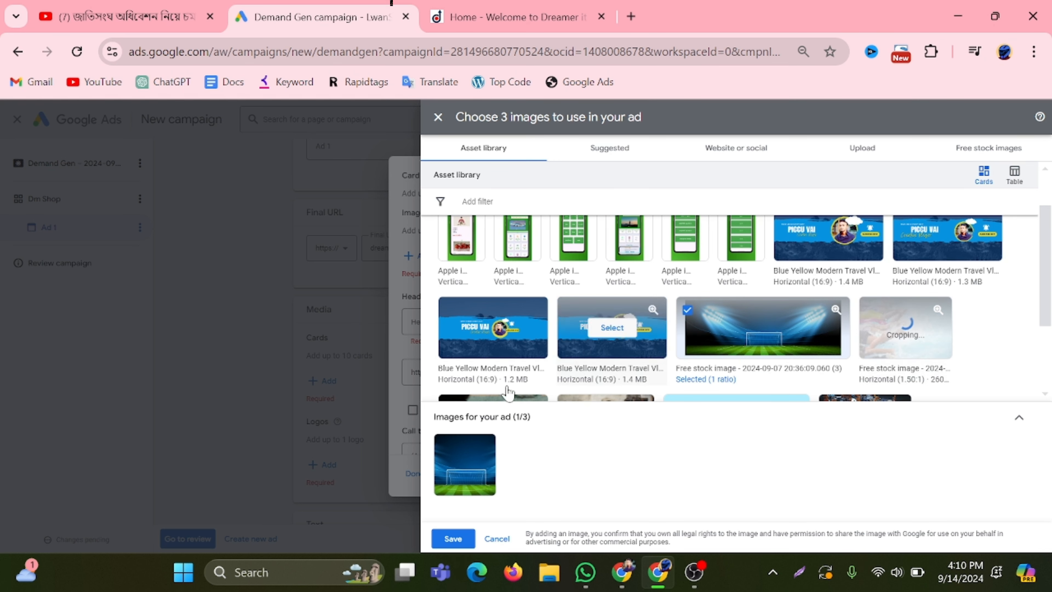
scroll(570, 322, "down", 2)
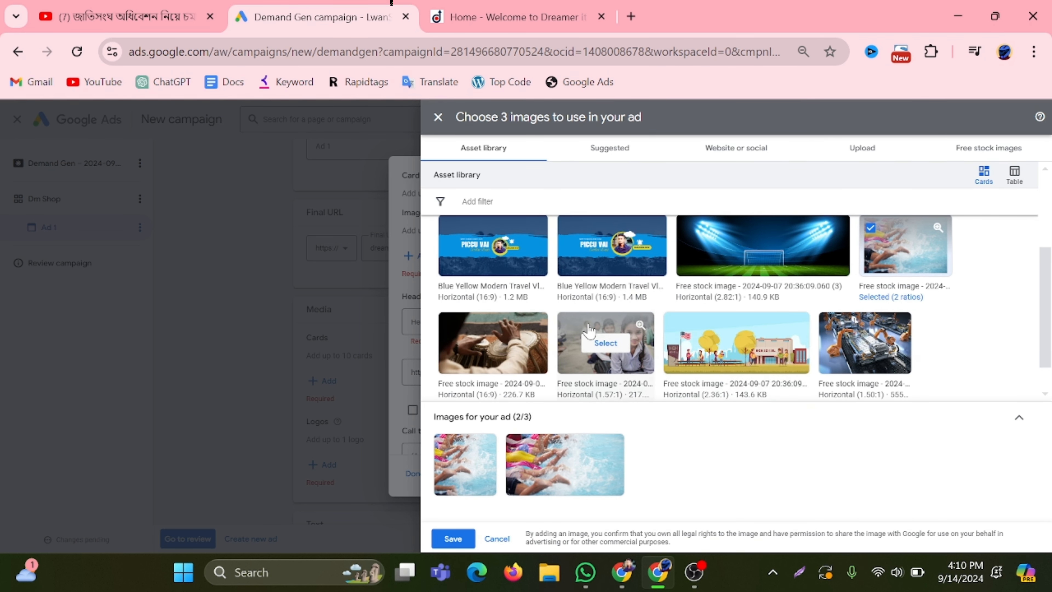
left_click(577, 326)
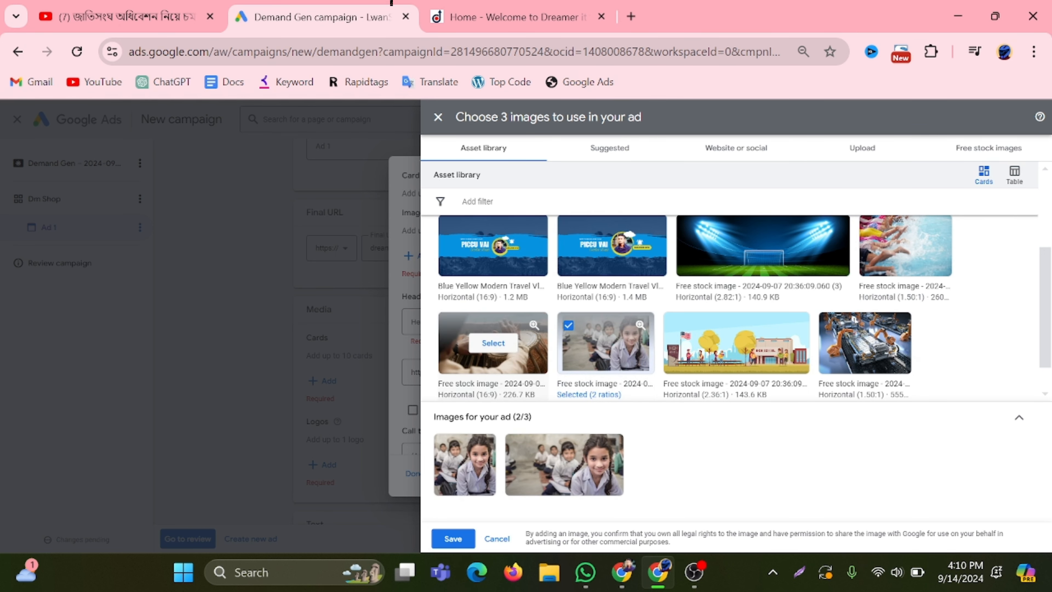
left_click(453, 538)
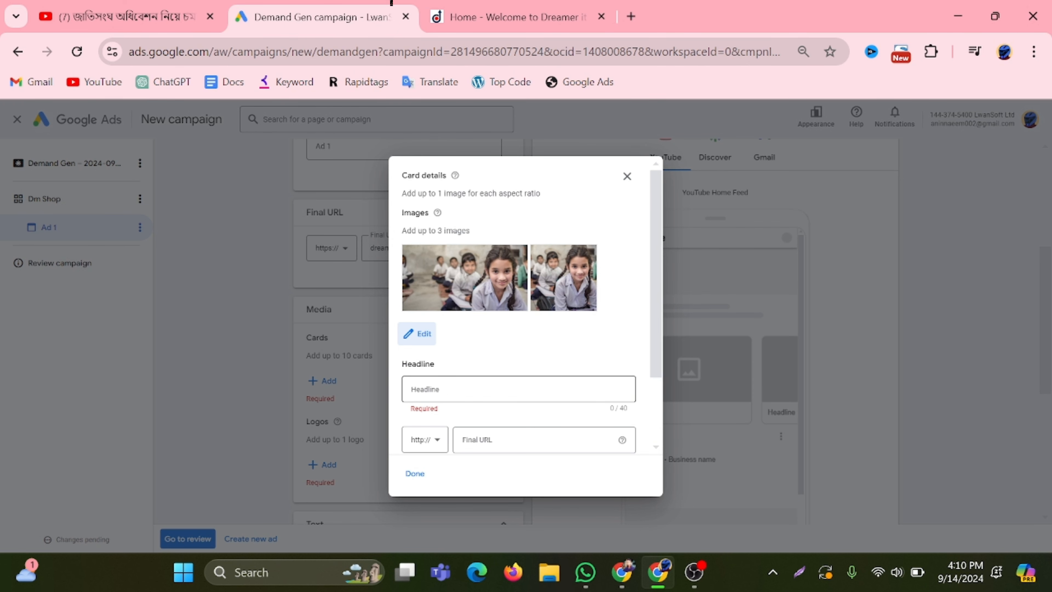
Look over the school's home page for reference and set the card headline to "Join Our Digital Marketing Course"
left_click(497, 388)
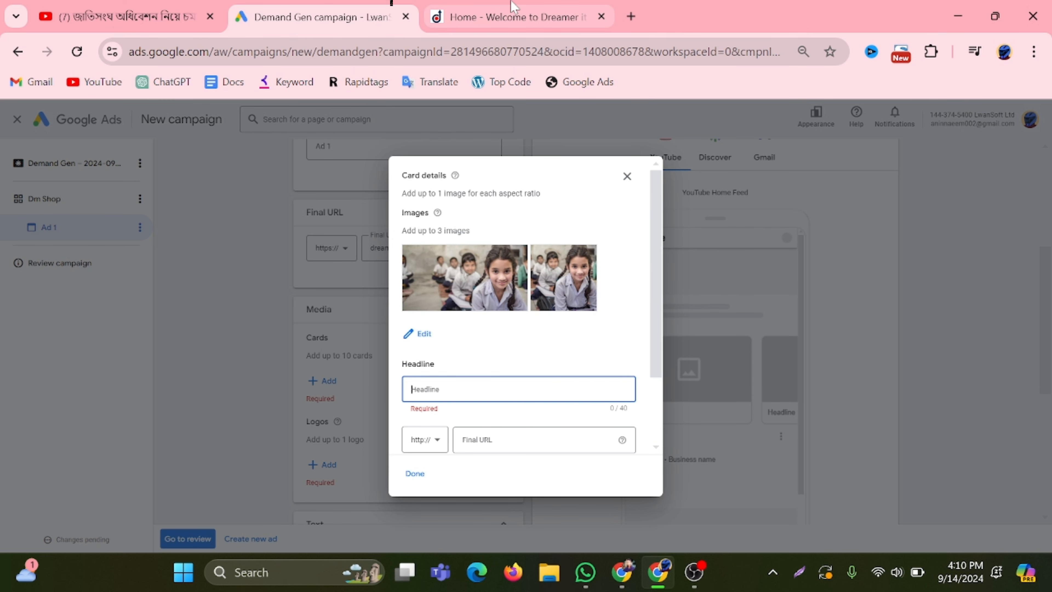
left_click(514, 17)
scroll(350, 330, "down", 10)
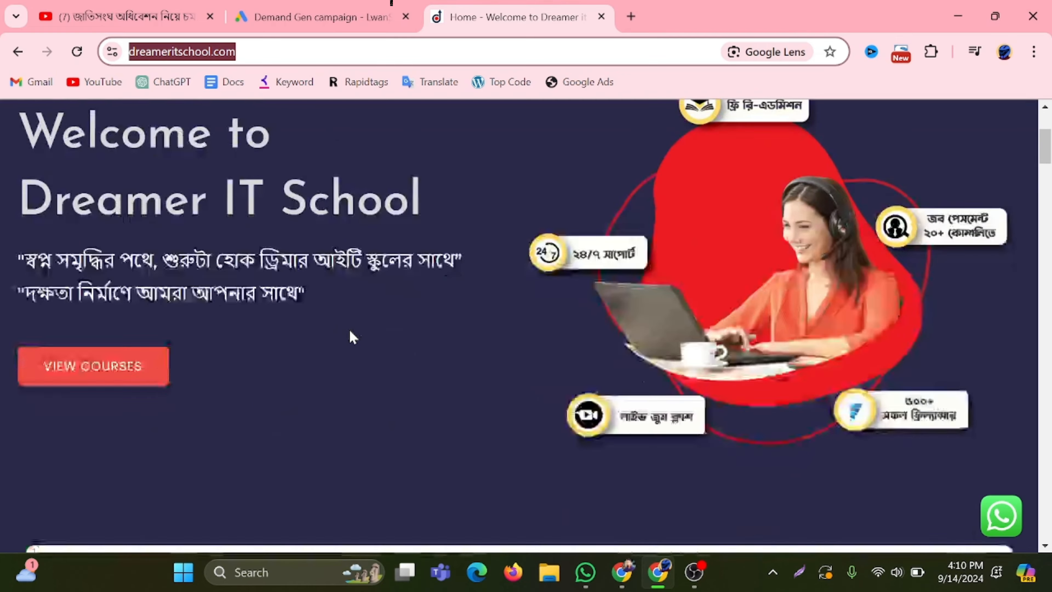
scroll(349, 334, "down", 3)
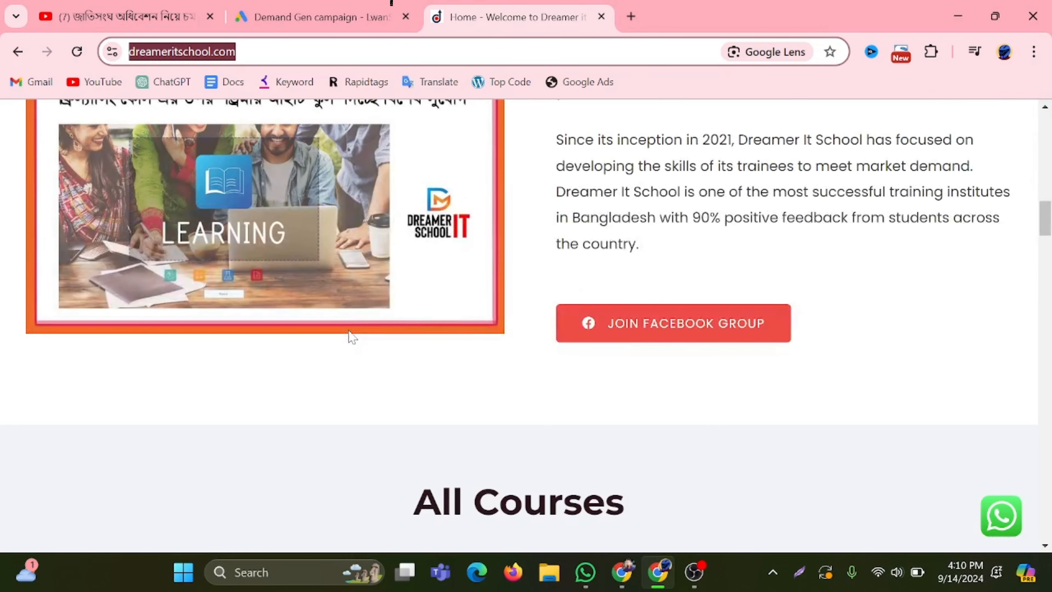
scroll(349, 334, "down", 2)
scroll(350, 336, "up", 15)
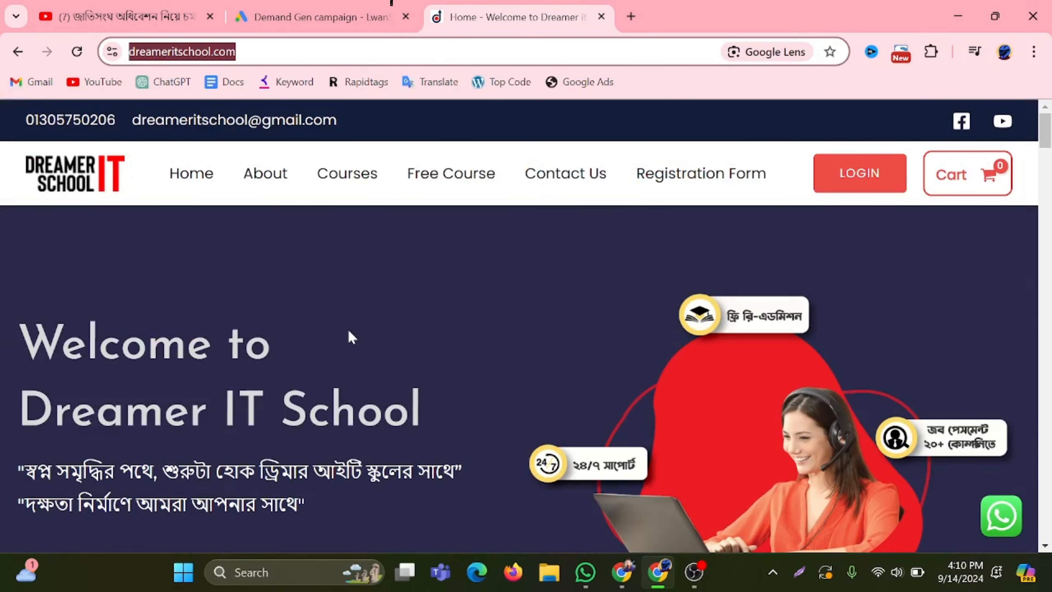
left_click(345, 13)
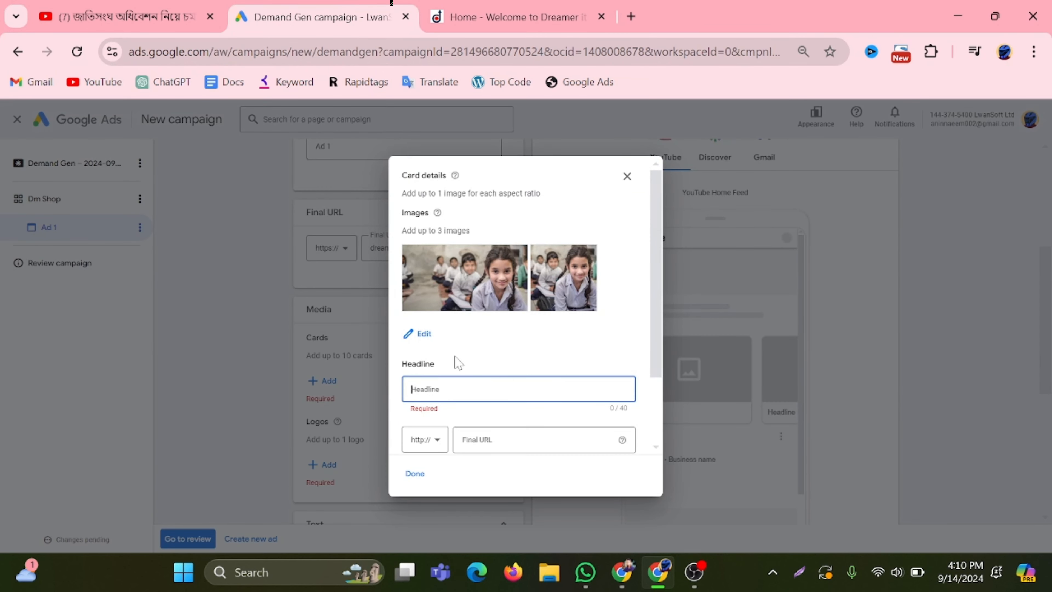
type("Join Our")
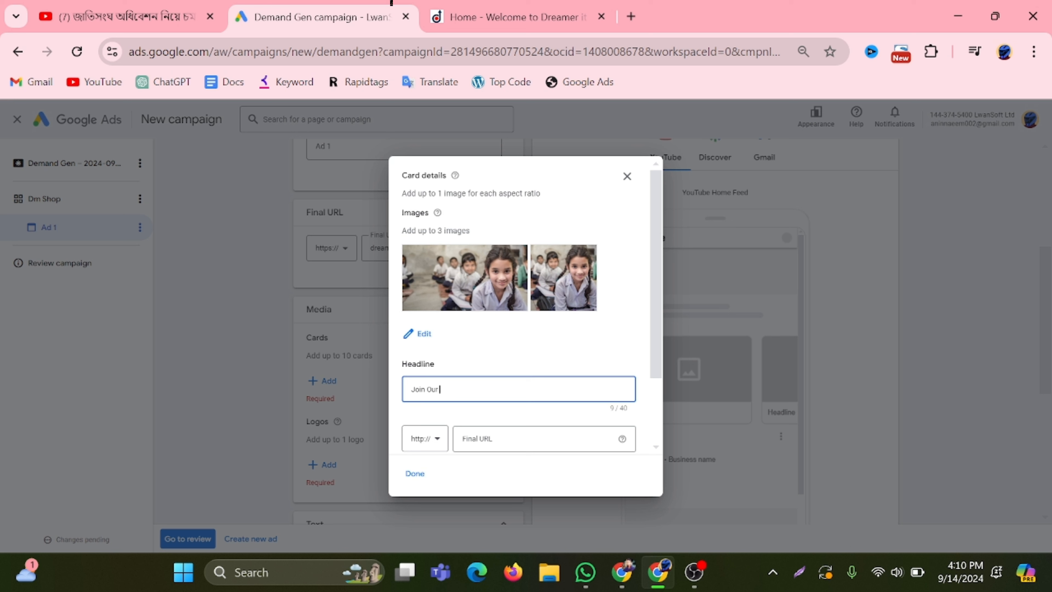
type(" Digital Marketing Course")
Find the Digital Marketing course on the school's home page and open its product page in a new browser tab
scroll(657, 257, "down", 2)
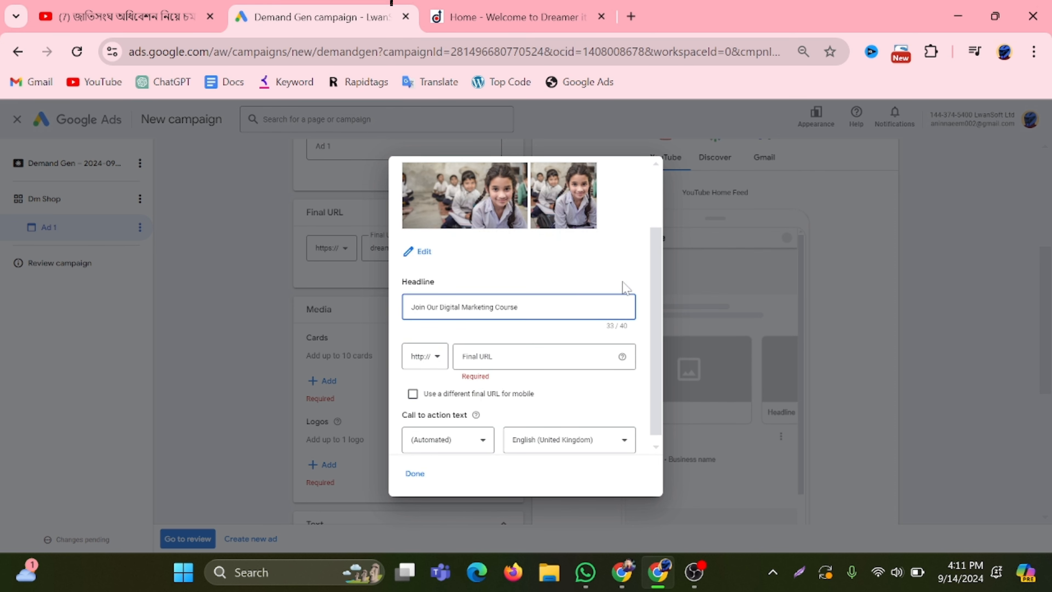
left_click(530, 358)
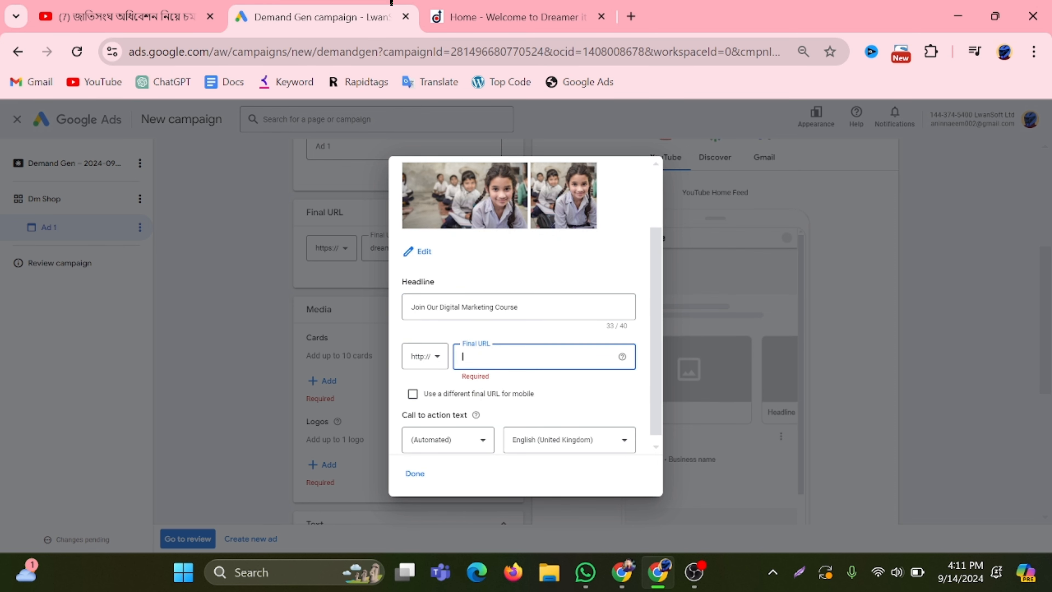
left_click(493, 6)
scroll(399, 266, "down", 5)
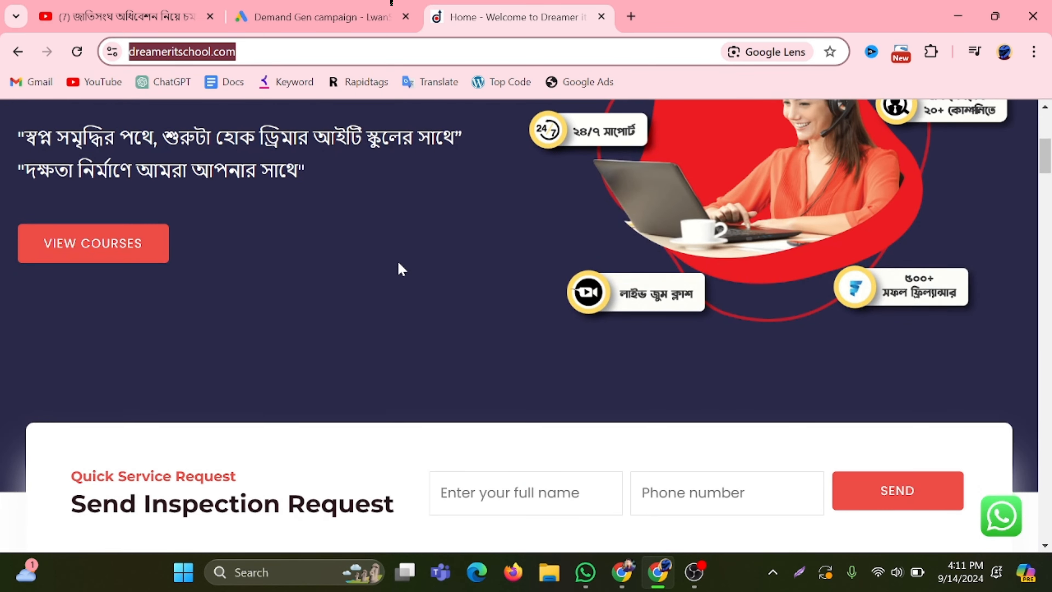
scroll(398, 262, "down", 15)
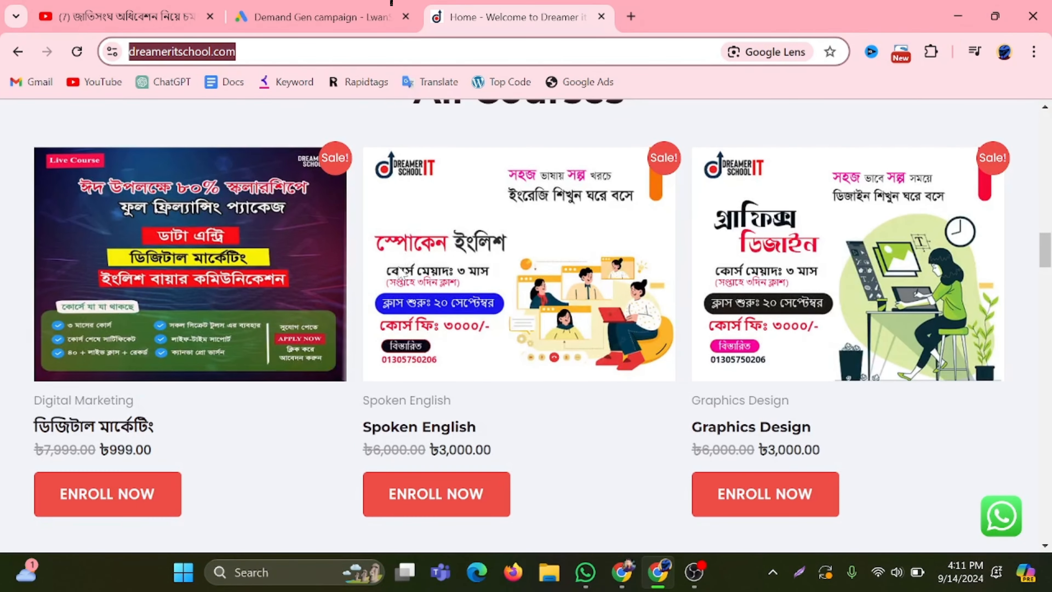
right_click(134, 210)
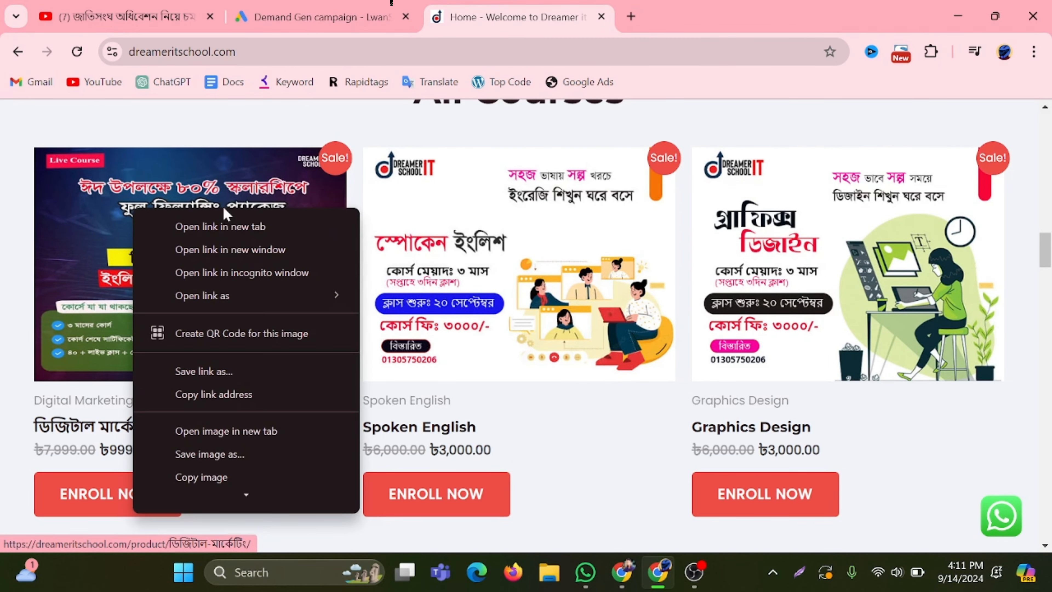
left_click(233, 227)
left_click(710, 16)
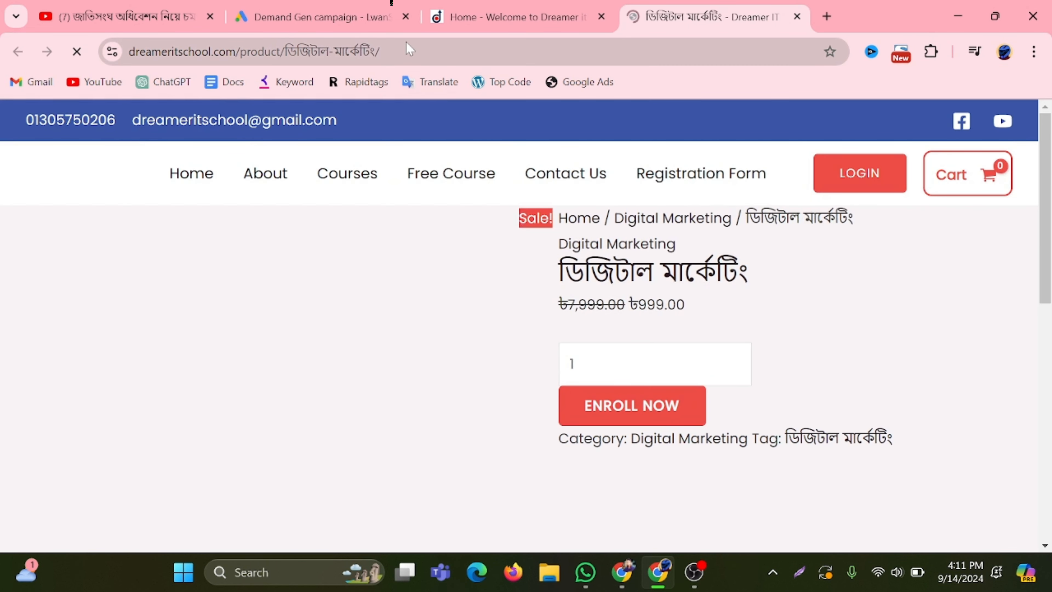
Copy the Digital Marketing product page address into the card's final URL and save the card
left_click(406, 42)
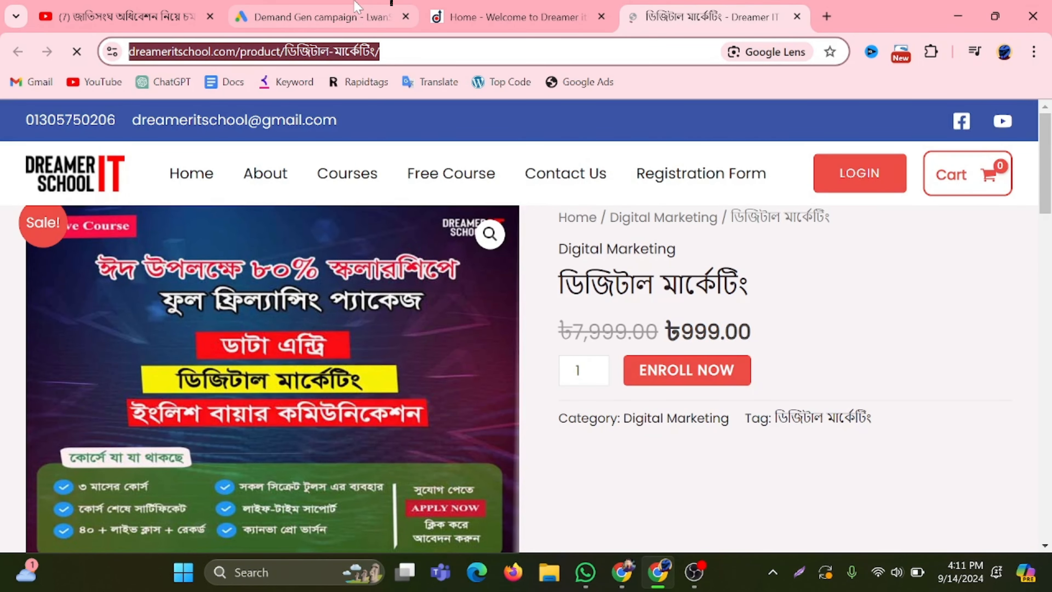
left_click(356, 6)
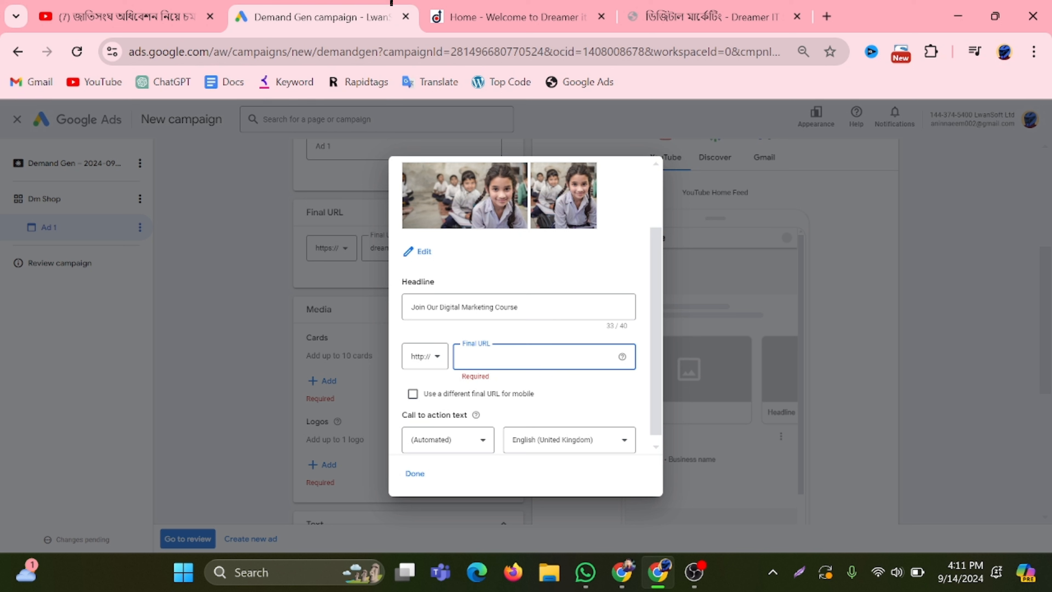
key("ctrl+v")
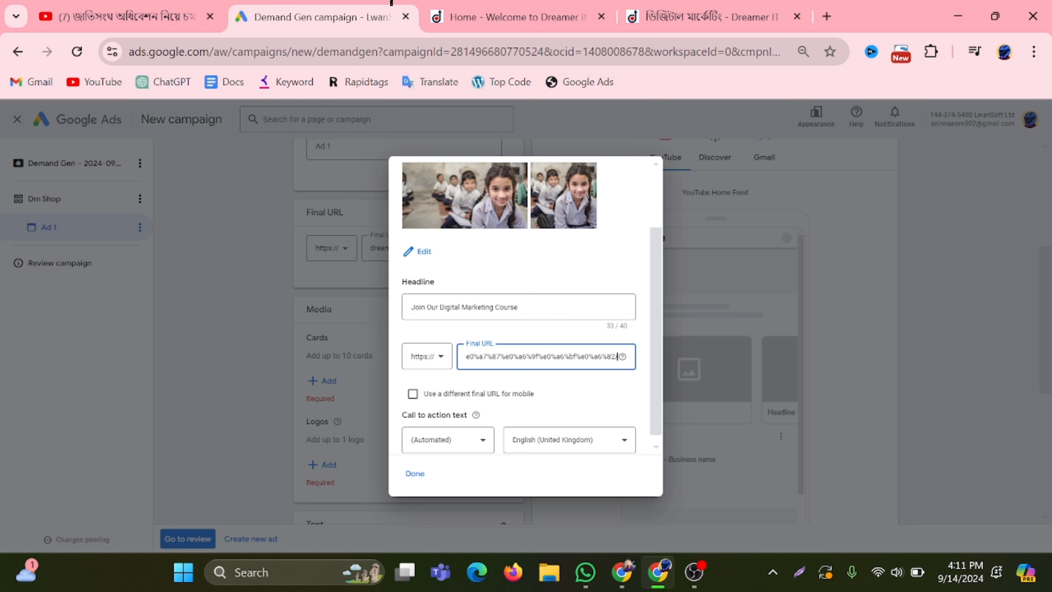
scroll(577, 393, "down", 1)
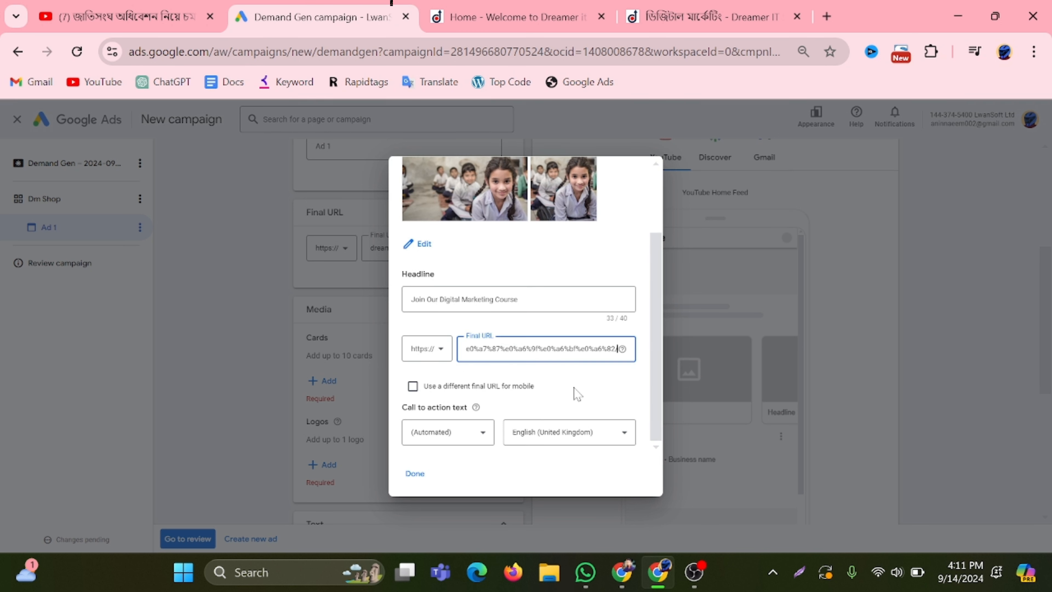
left_click(415, 474)
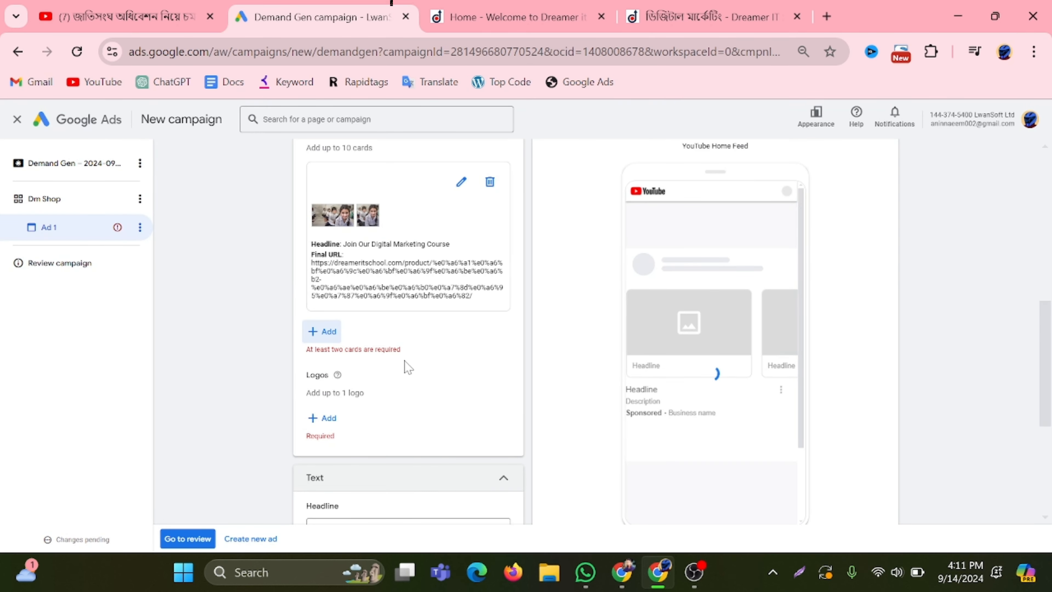
scroll(403, 357, "up", 2)
scroll(405, 363, "down", 2)
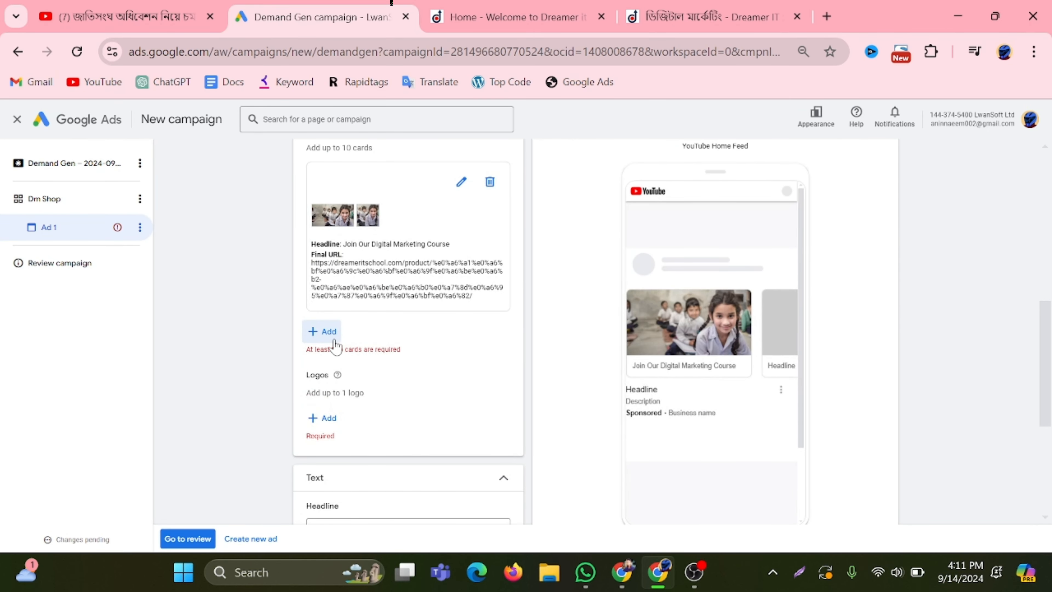
left_click(327, 334)
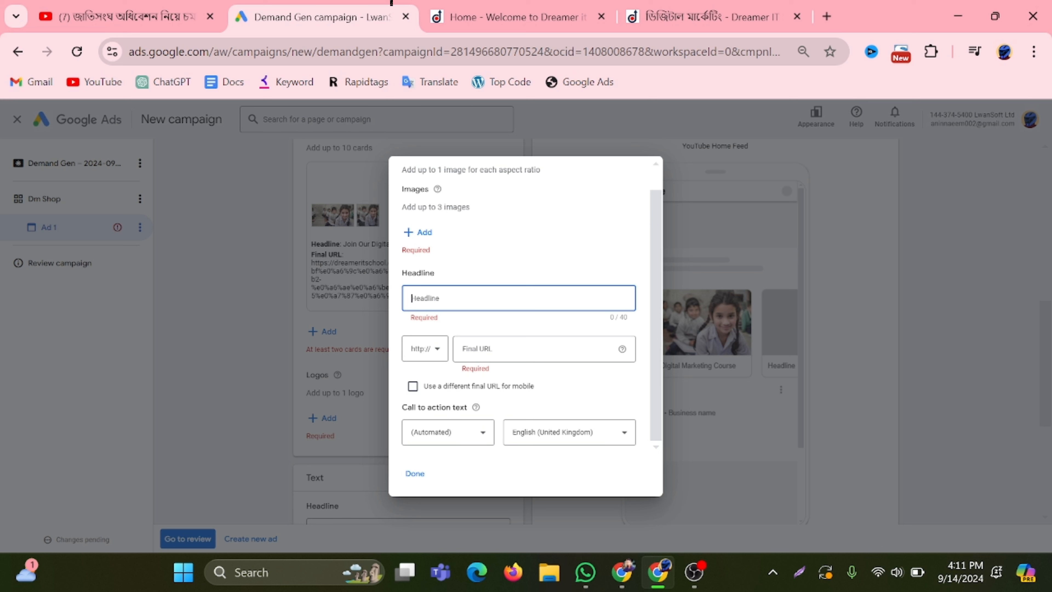
type("Join")
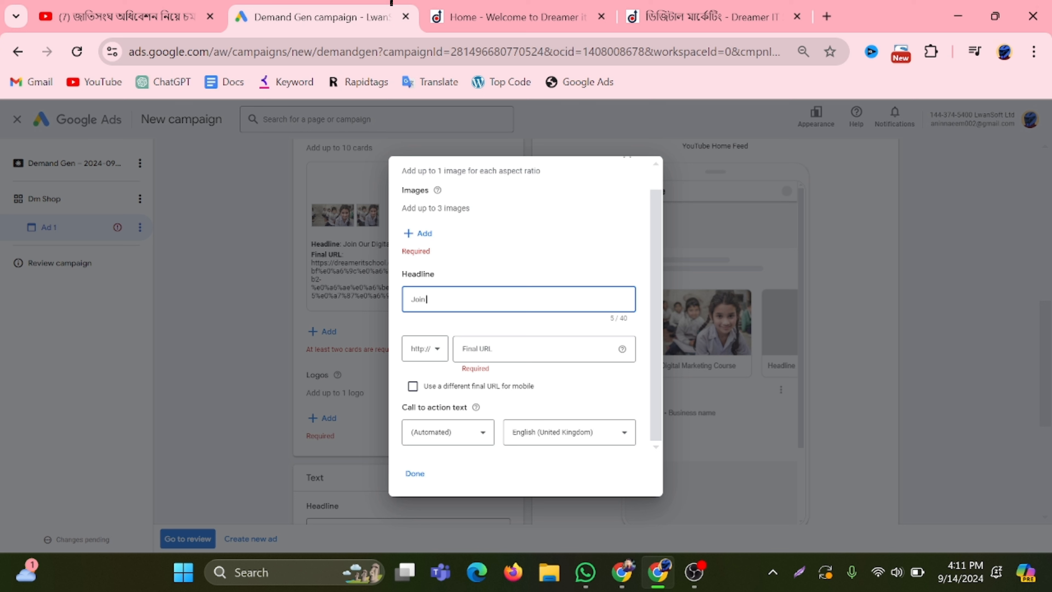
key("BackSpace")
key("BackSpace")
key("BackSpace")
key("BackSpace")
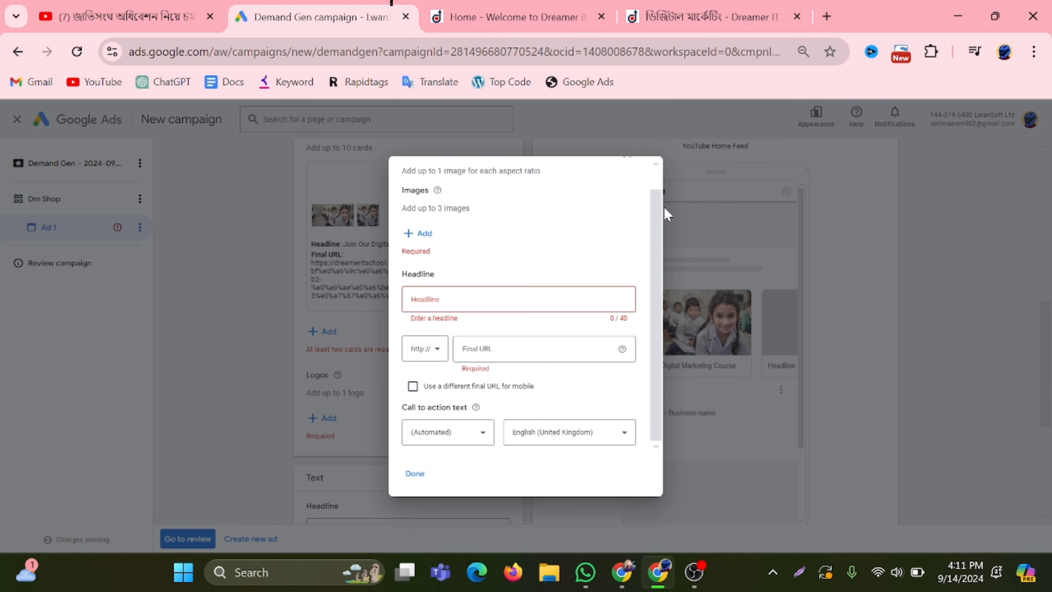
scroll(643, 214, "up", 2)
left_click(627, 176)
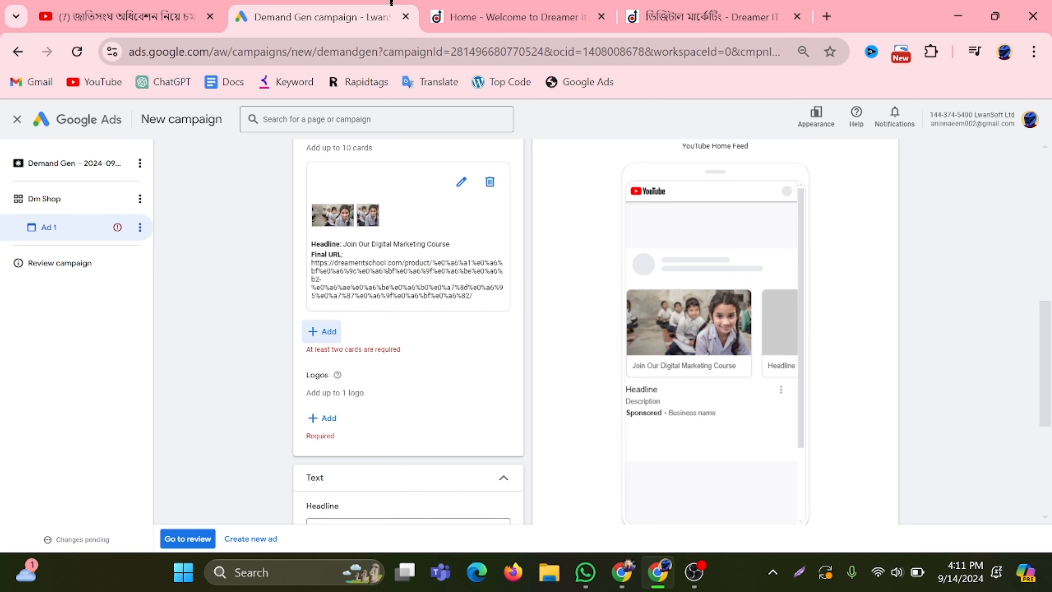
Reopen the existing Digital Marketing card, copy its headline text and close the card details
scroll(428, 238, "up", 2)
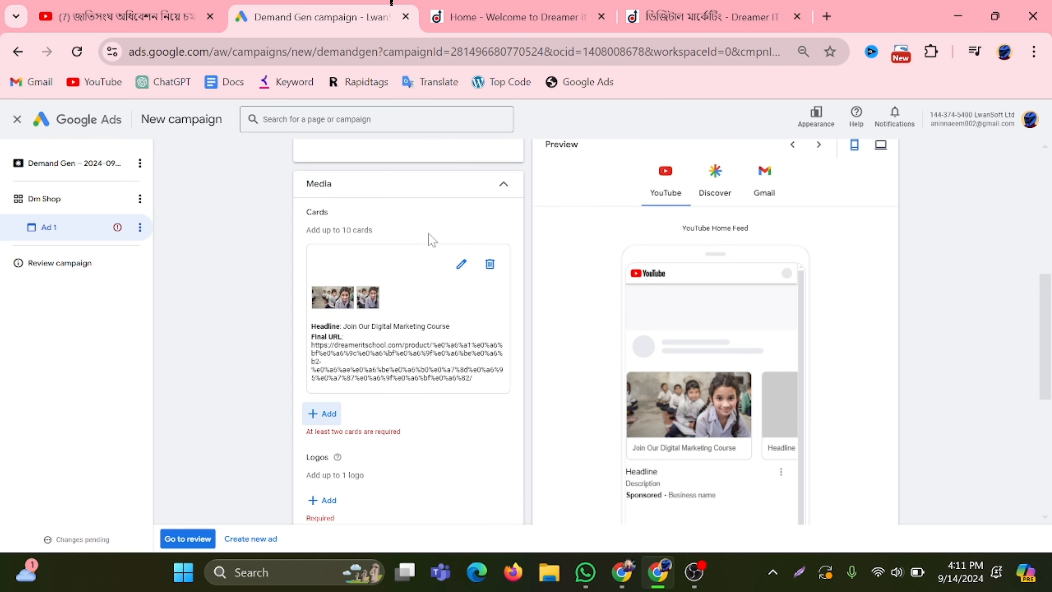
left_click(460, 264)
left_click(513, 387)
key("ctrl+a")
key("ctrl+c")
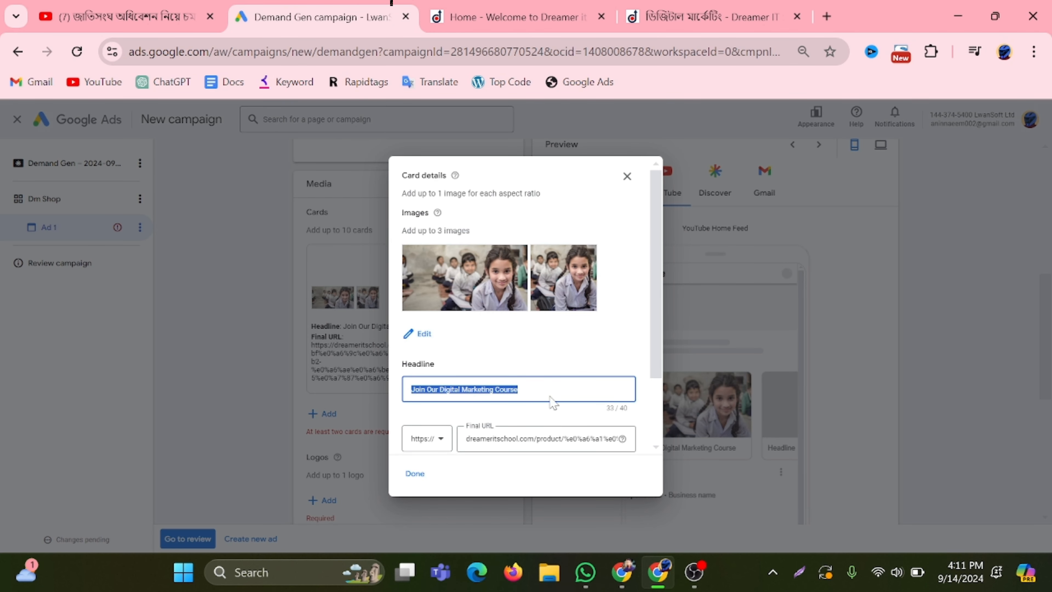
left_click(534, 390)
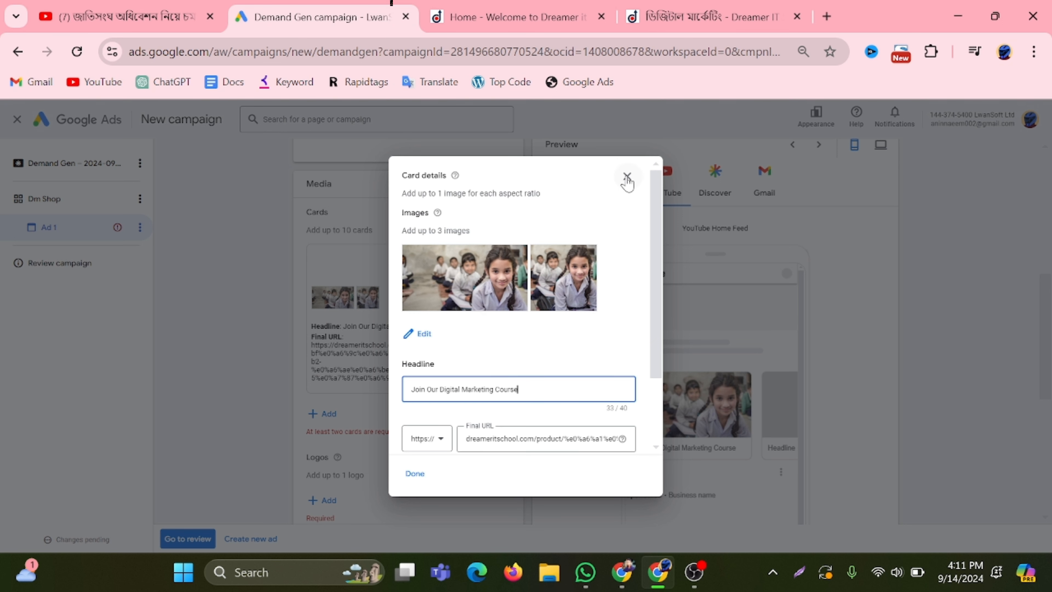
left_click(414, 476)
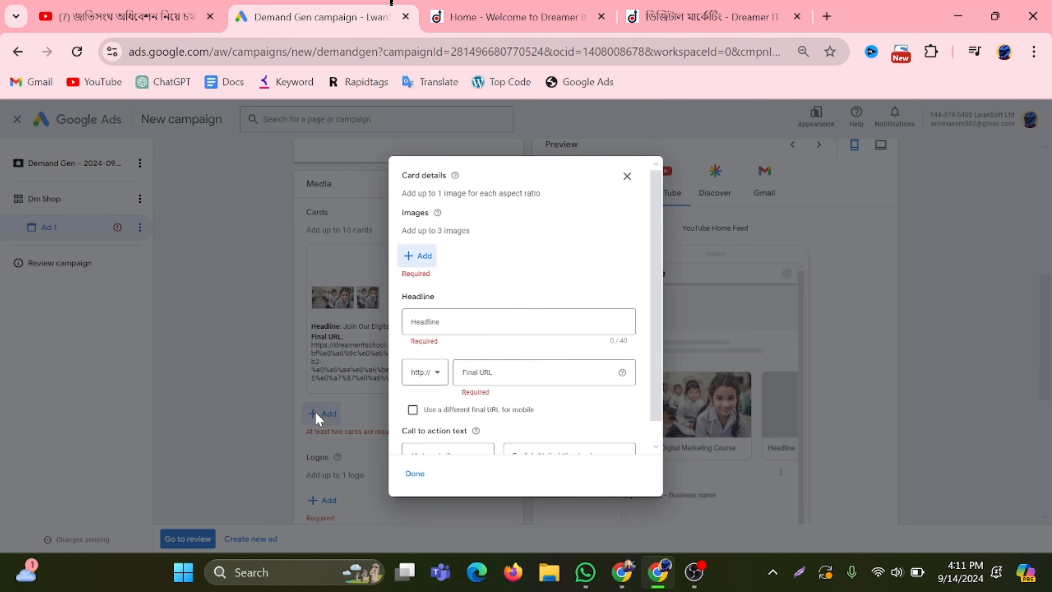
Start a second carousel card and paste the copied headline "Join Our Digital Marketing Course" into it
left_click(316, 414)
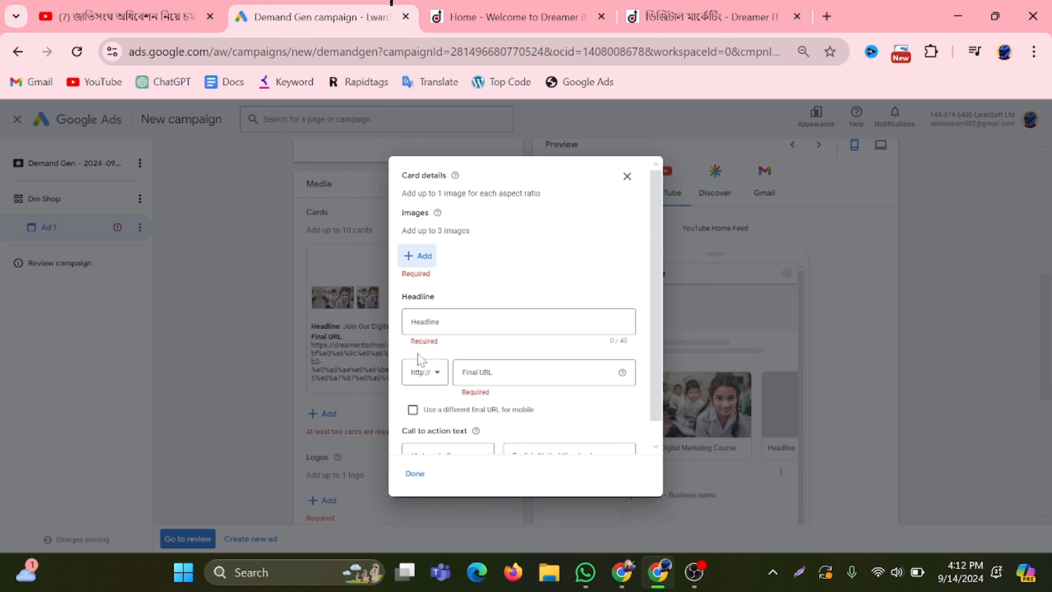
left_click(434, 322)
key("ctrl+v")
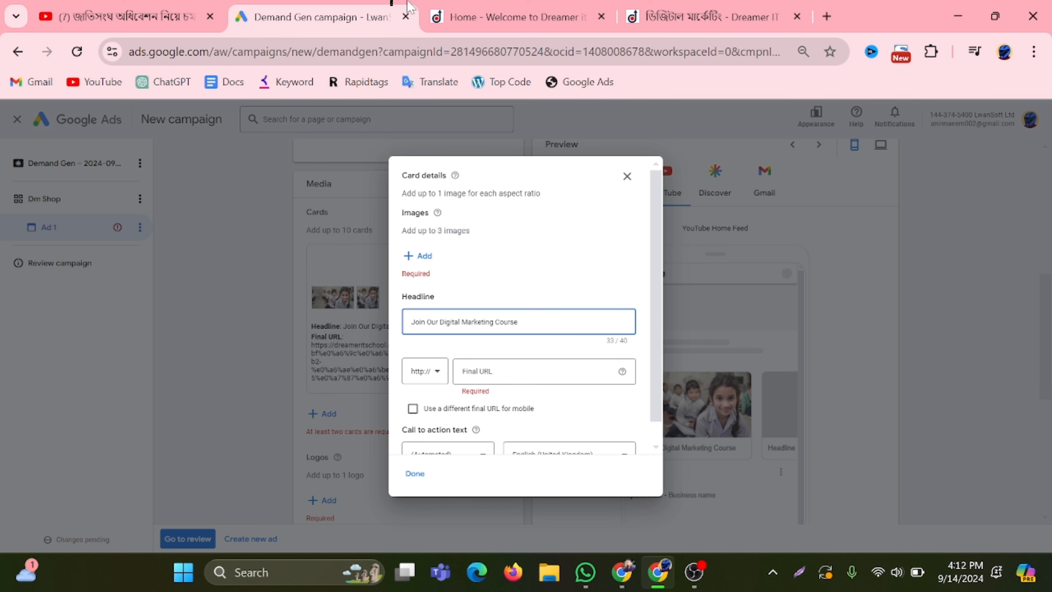
Open the Spoken English course page from the school's home page in a new browser tab and copy its address
left_click(497, 6)
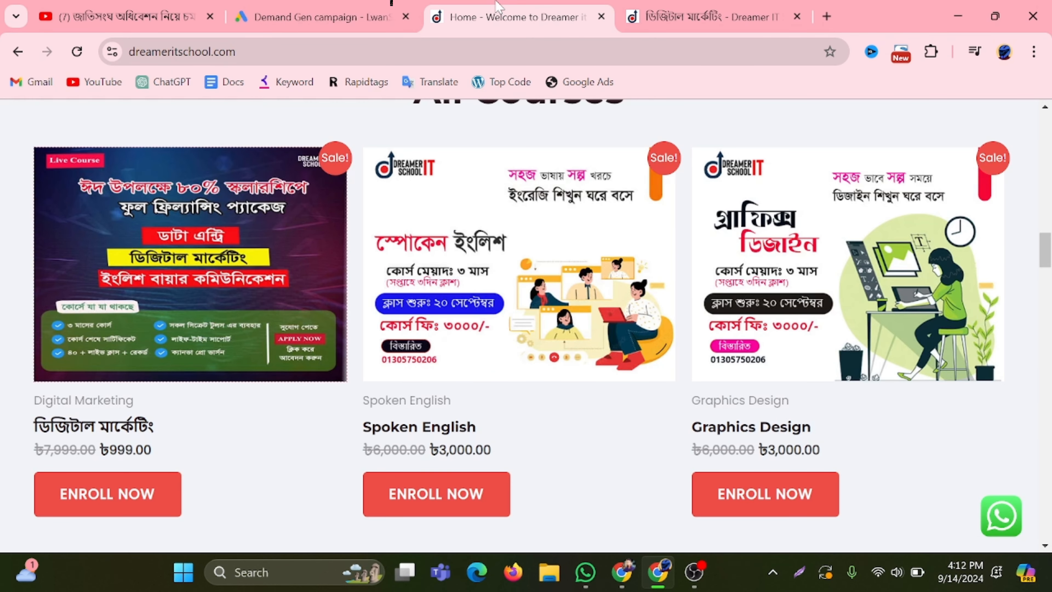
right_click(483, 266)
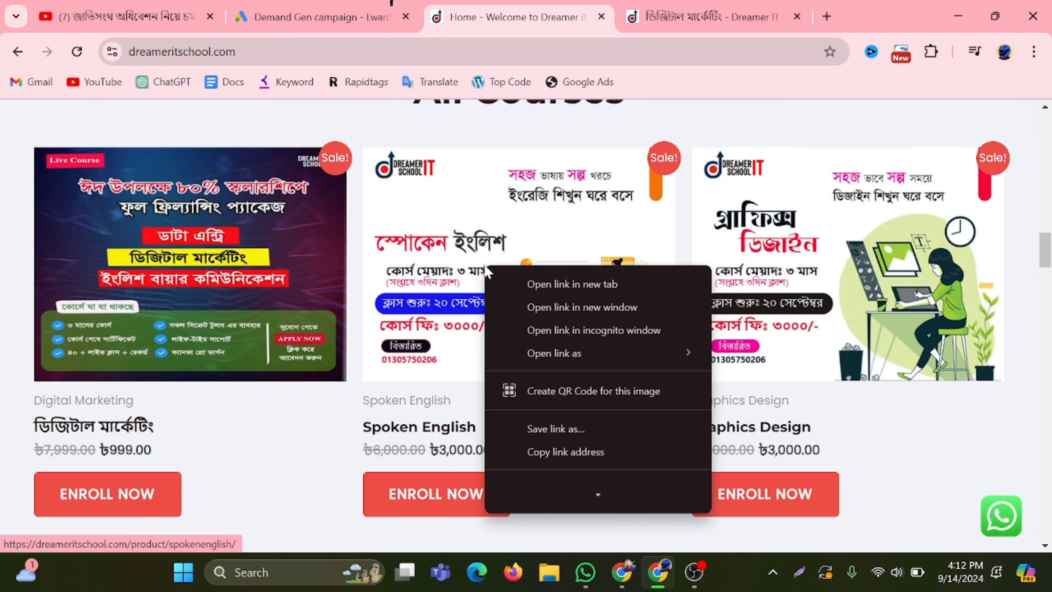
left_click(587, 284)
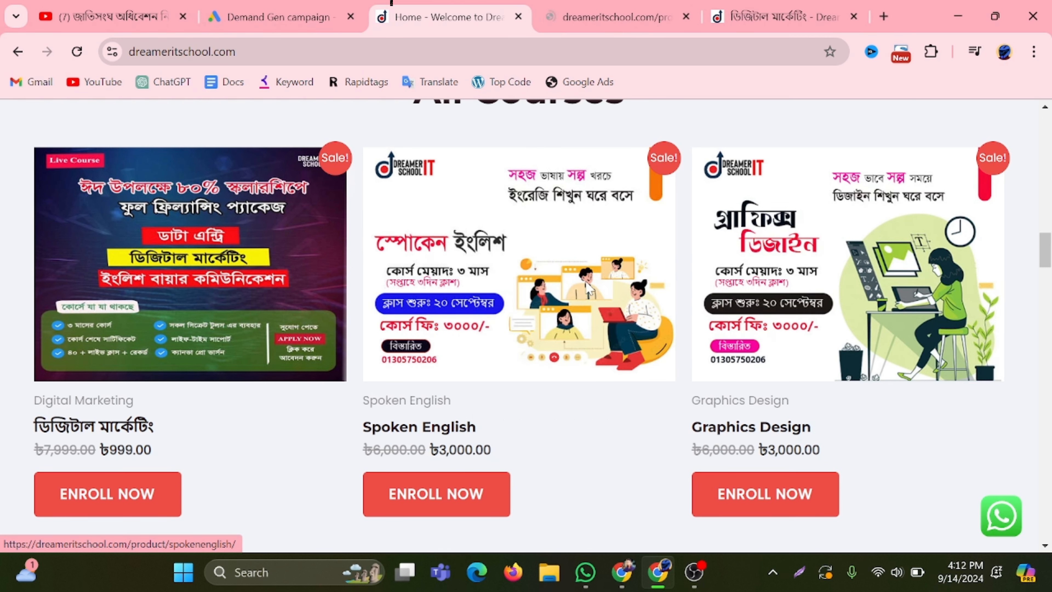
left_click(618, 7)
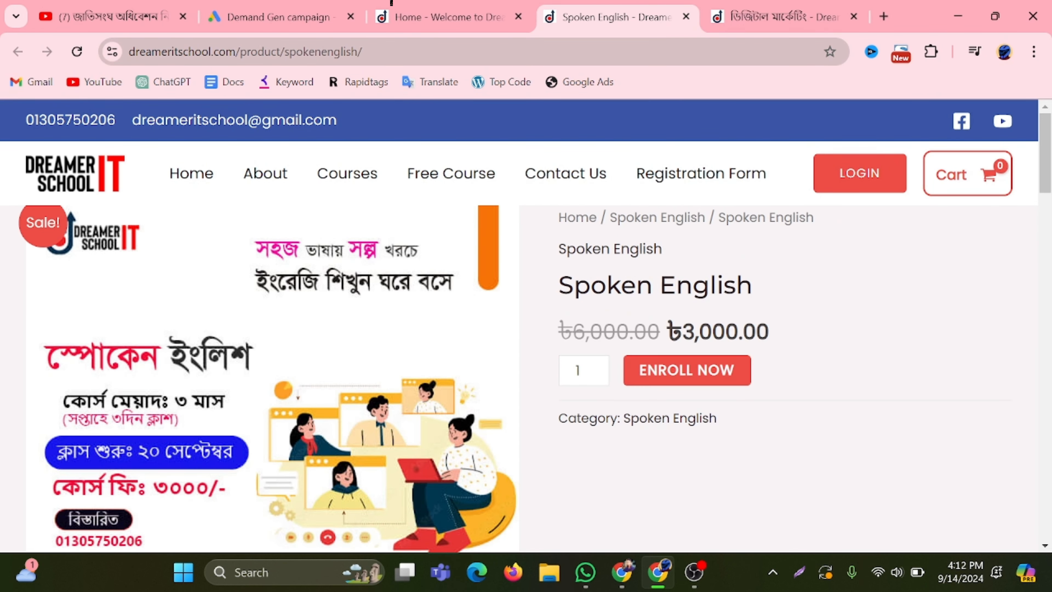
left_click(343, 52)
key("ctrl+c")
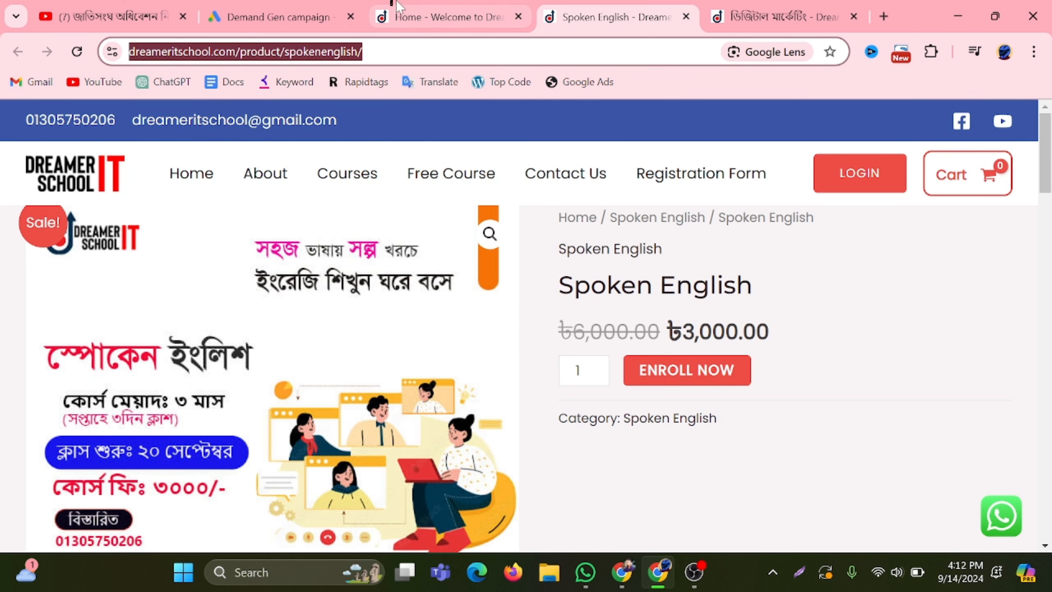
Set the second card's final URL to the copied address dreameritschool.com/product/spokenenglish/
left_click(304, 8)
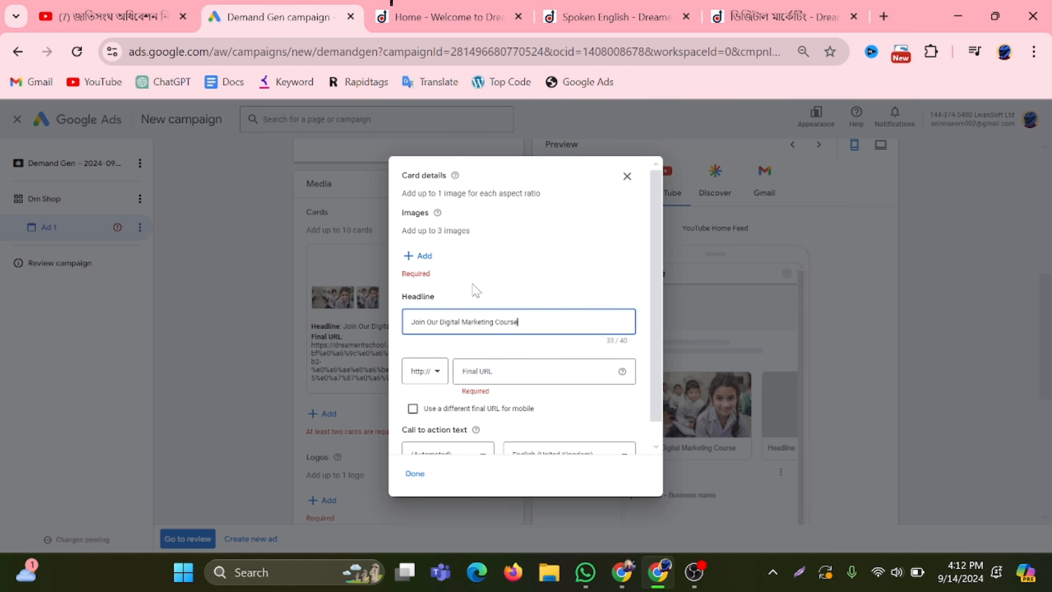
left_click(486, 370)
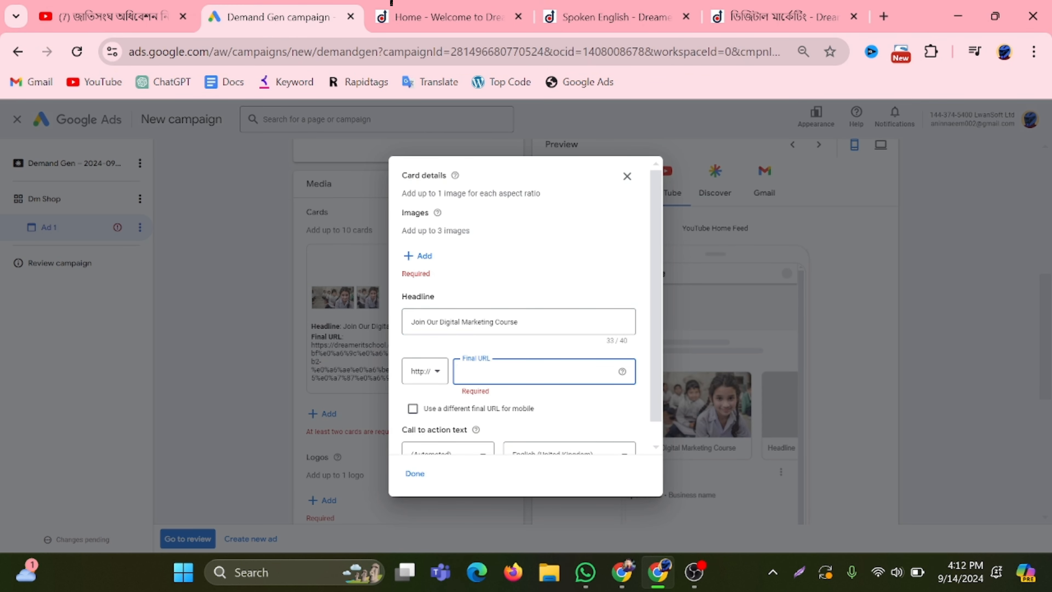
key("ctrl+v")
scroll(513, 332, "down", 1)
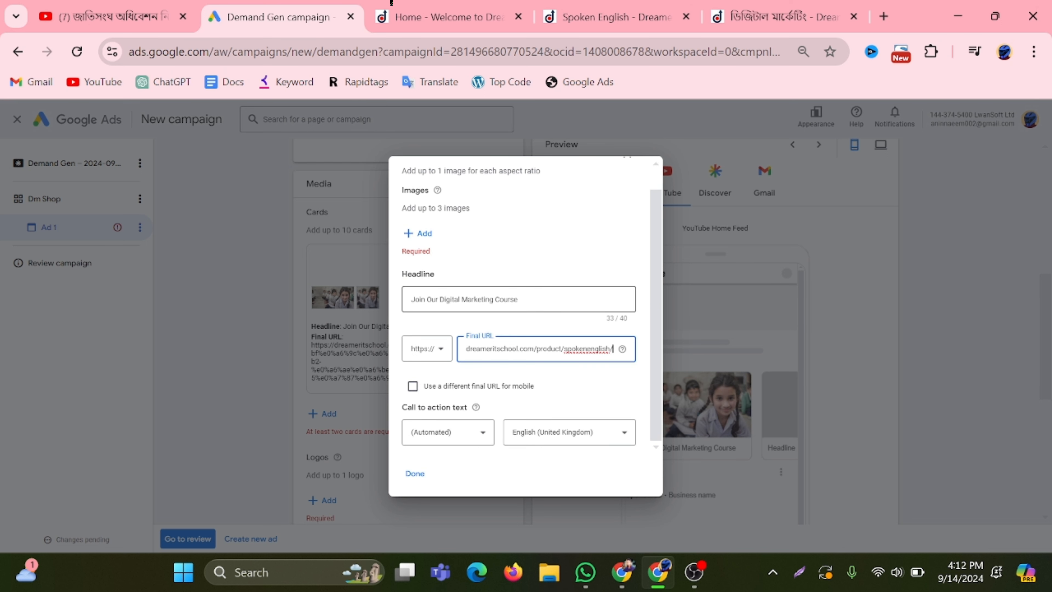
Change the second card's headline to "Join Our English Course" and save the card
left_click_drag(492, 299, 441, 306)
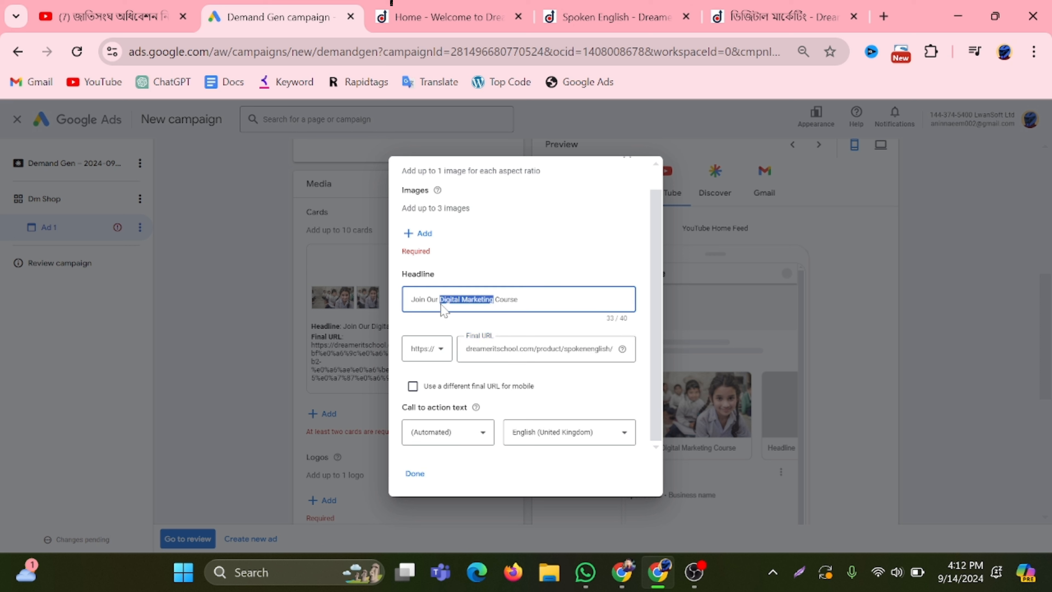
type("Engli")
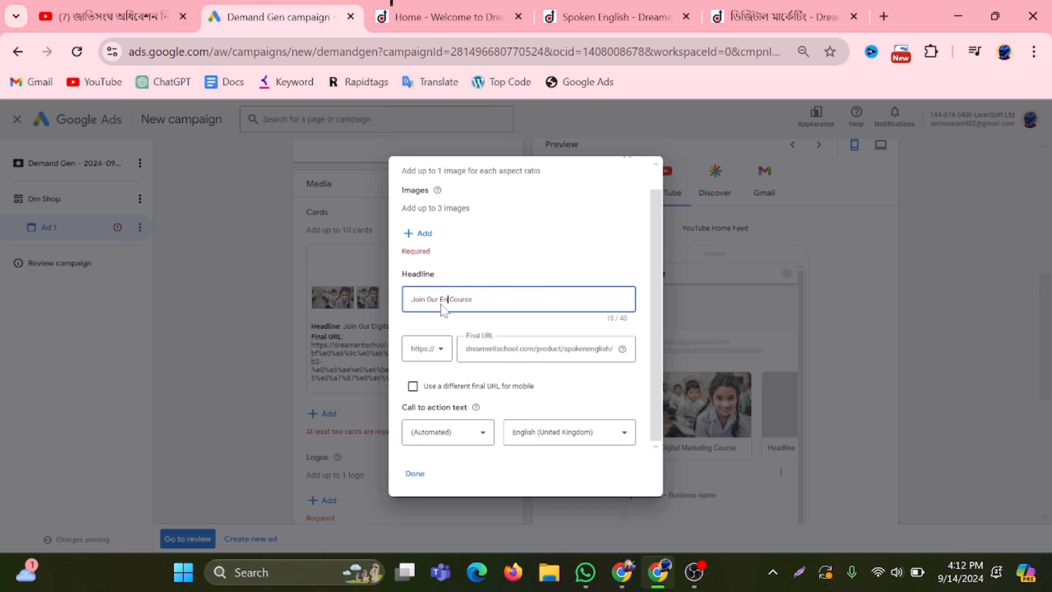
type("sh")
left_click(414, 473)
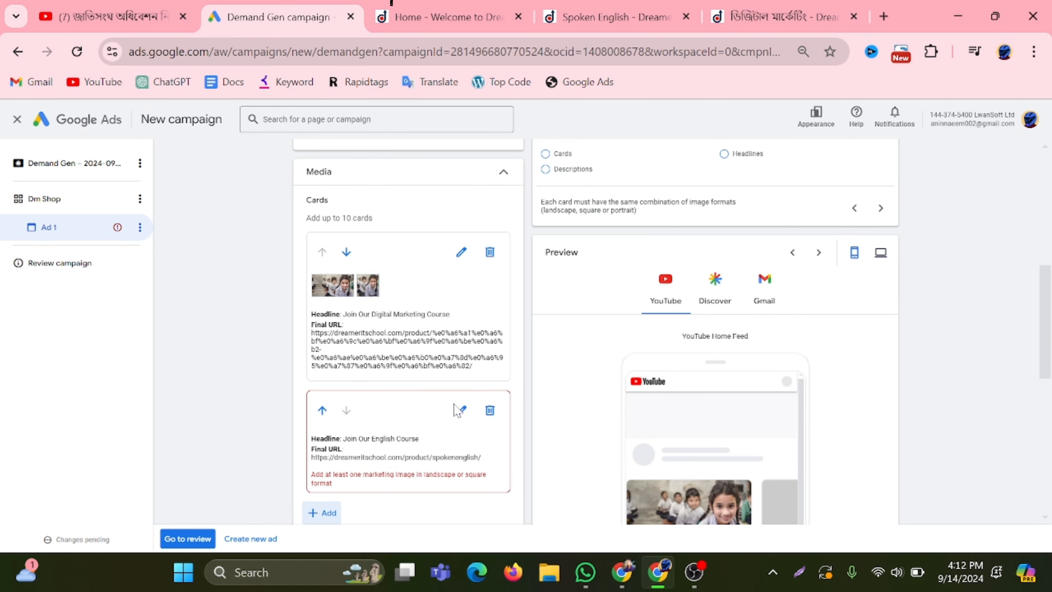
Give the English course card the illustrated school building stock image from the asset library and save the card
left_click(461, 410)
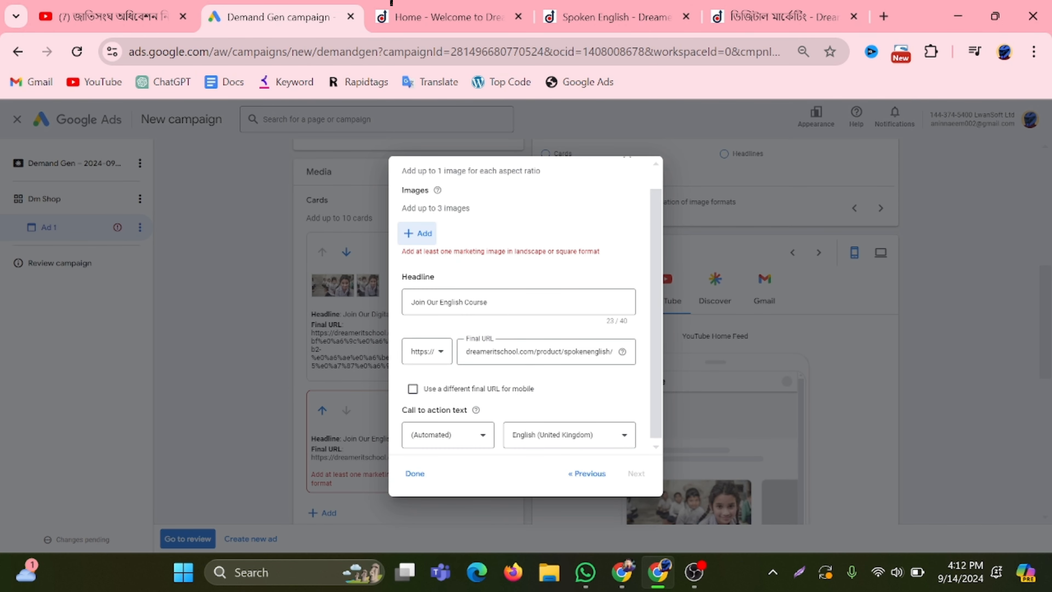
left_click(416, 235)
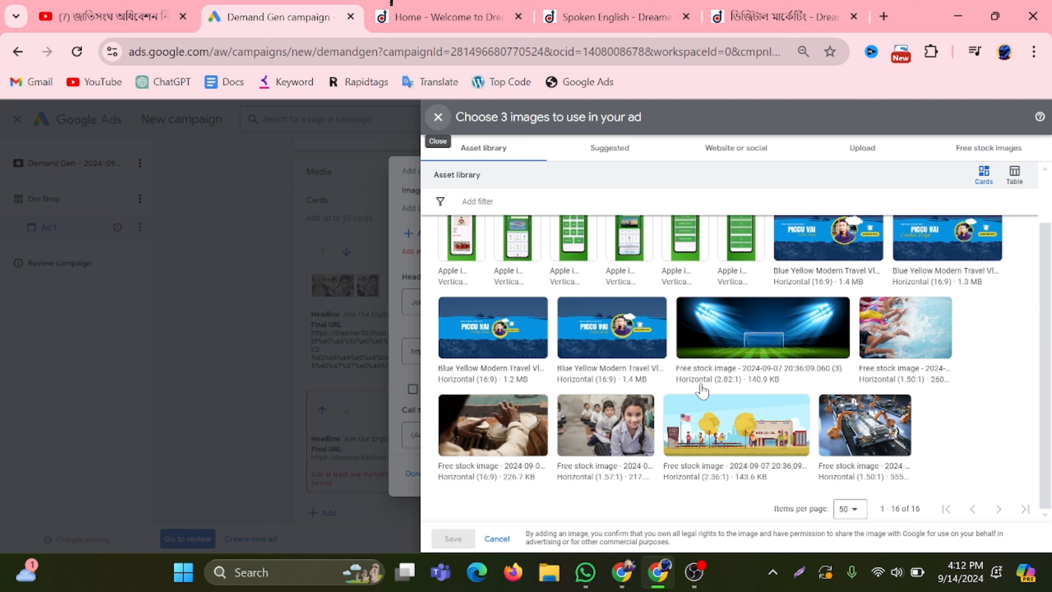
left_click(677, 410)
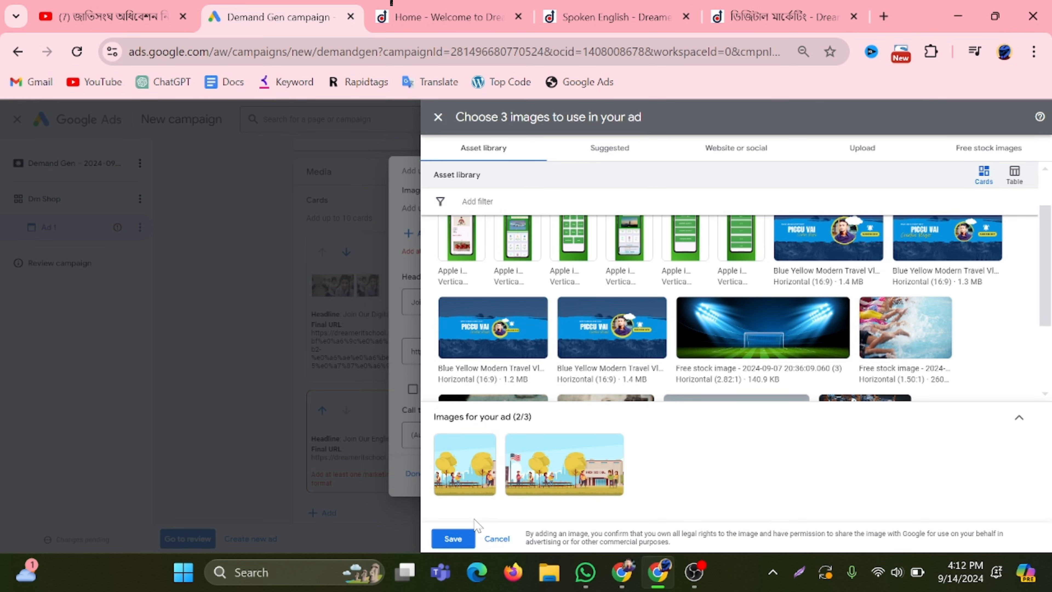
left_click(456, 539)
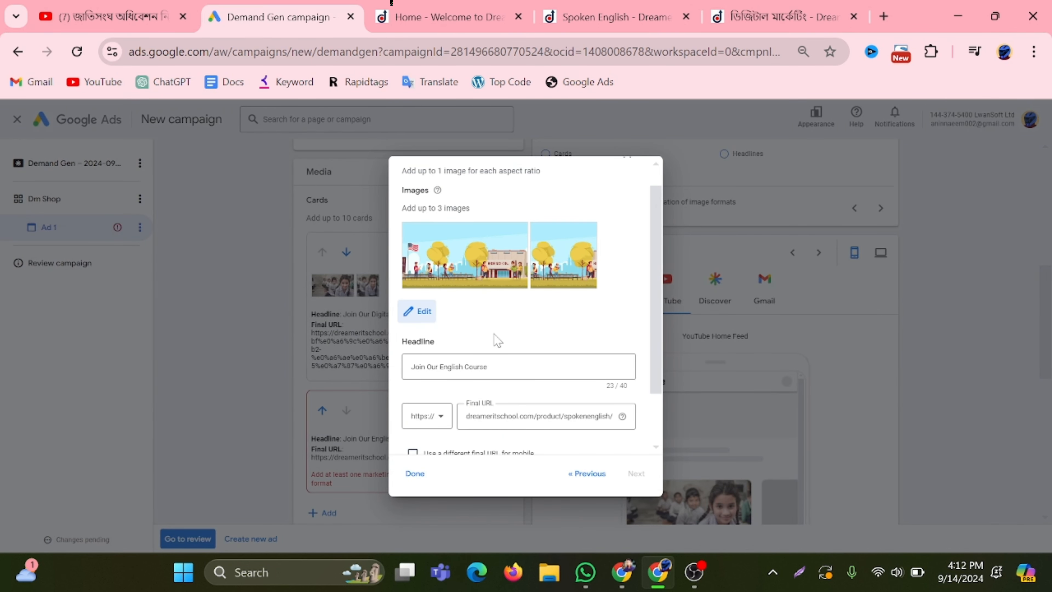
scroll(495, 344, "down", 2)
left_click(415, 473)
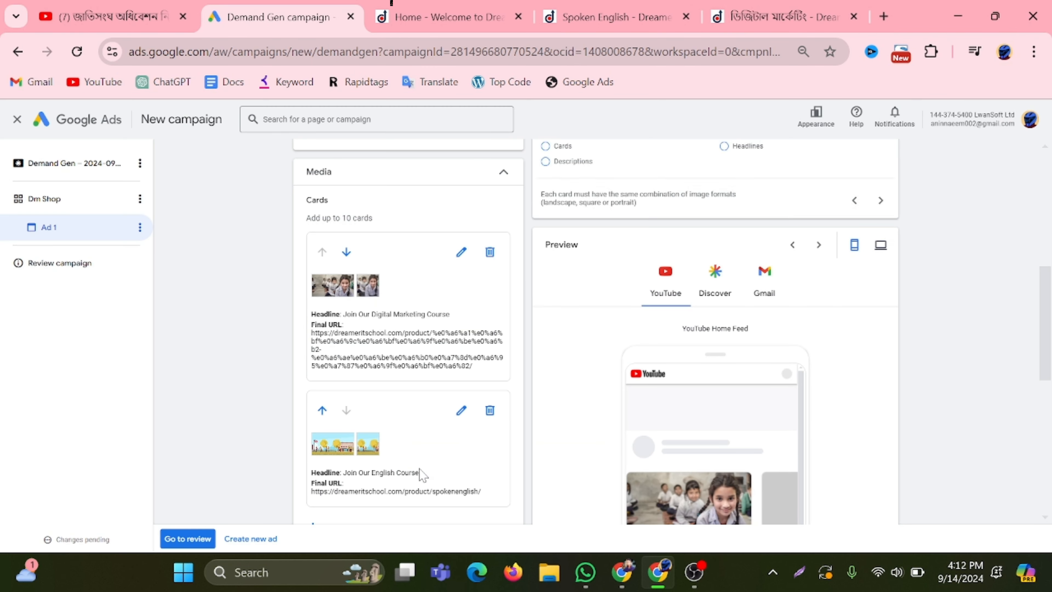
Start a third carousel card with the robotic factory stock image from the asset library and begin its headline
scroll(399, 364, "down", 5)
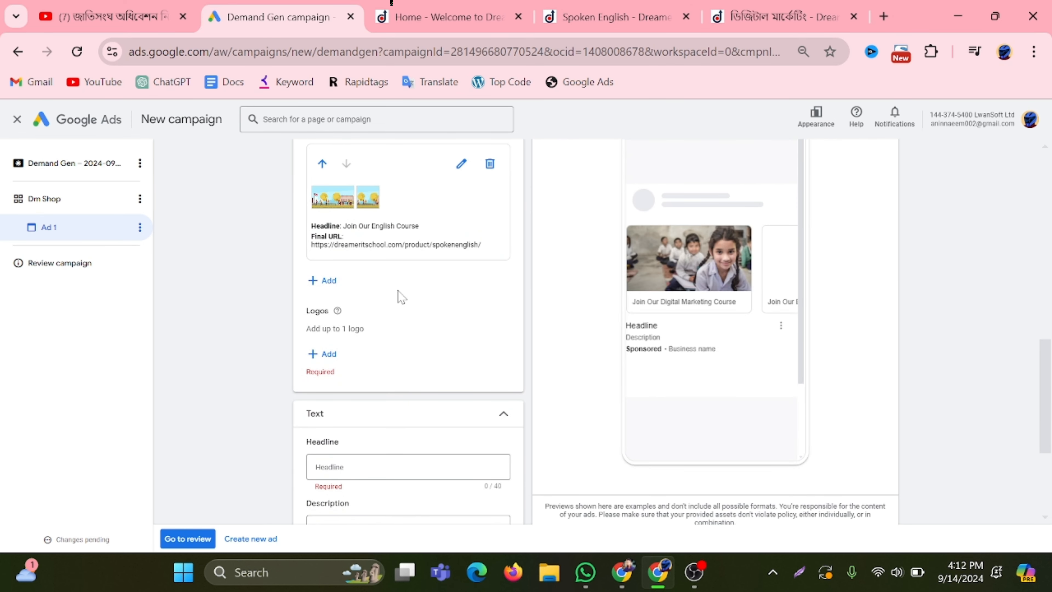
scroll(396, 296, "down", 2)
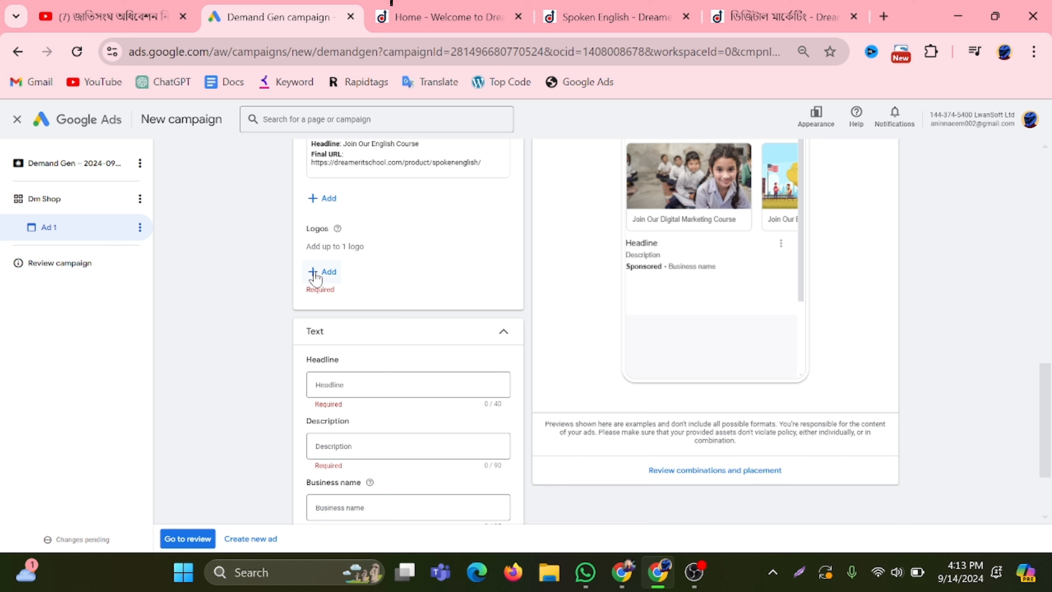
left_click(314, 198)
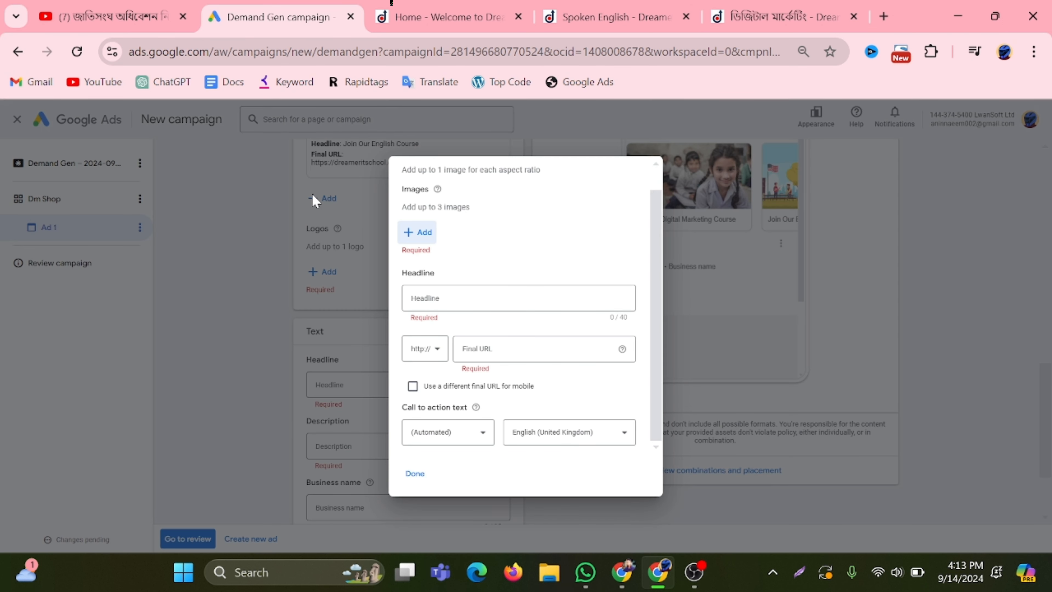
left_click(419, 234)
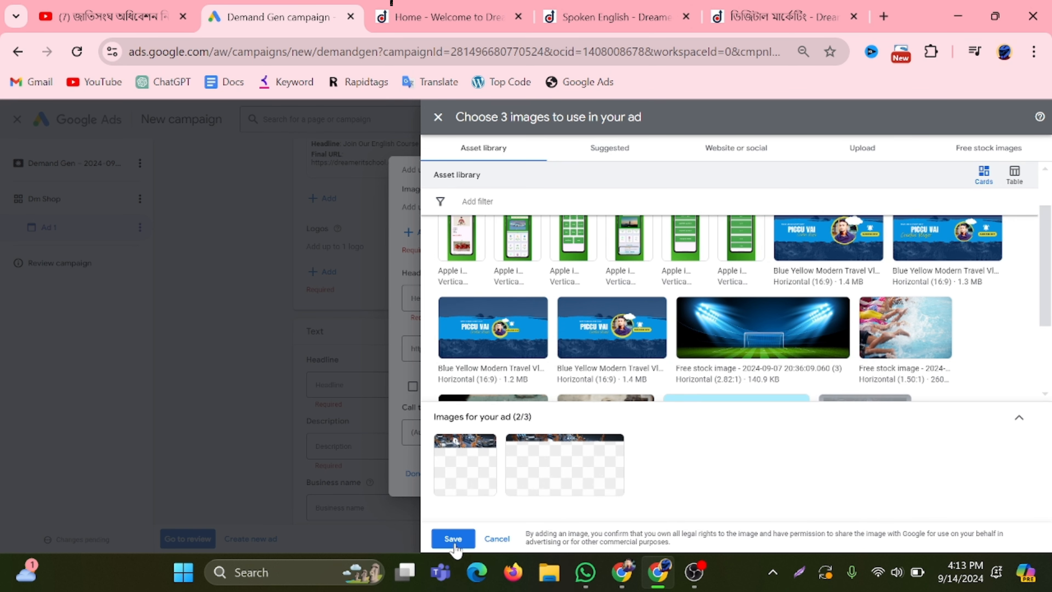
left_click(453, 539)
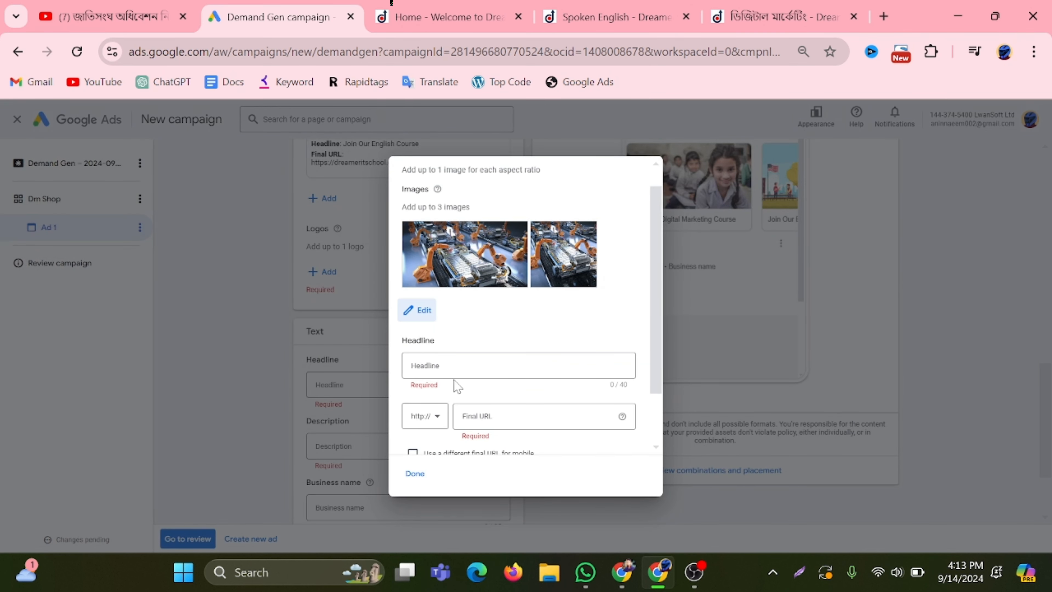
left_click(518, 365)
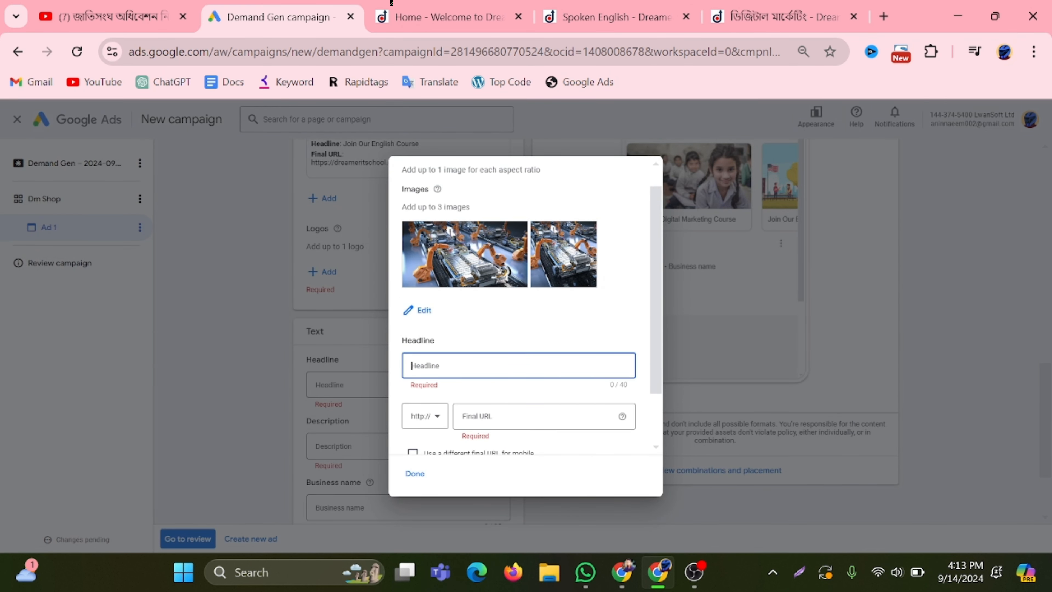
type("https://dreameritschool.com/product/spokenenglish/")
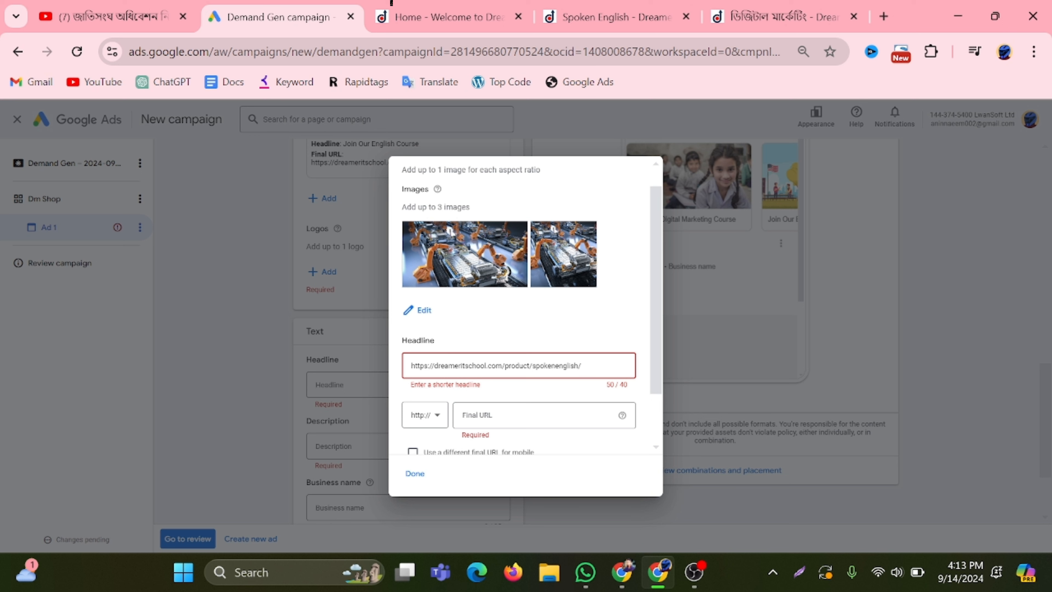
key("ctrl+a")
key("BackSpace")
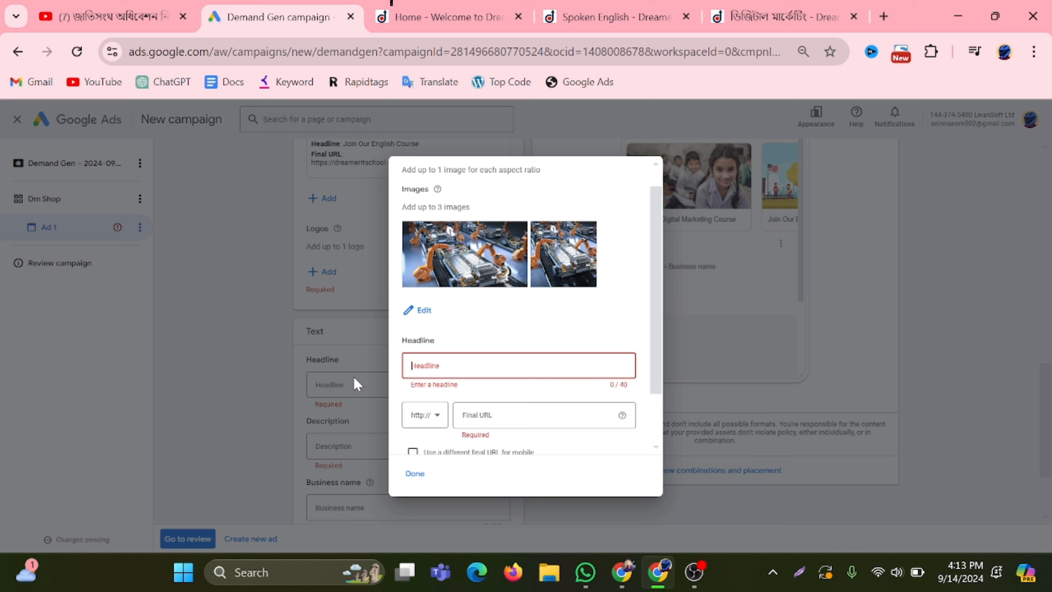
Enter "Join our Courtse" as the third card's headline
type("JOin our Court")
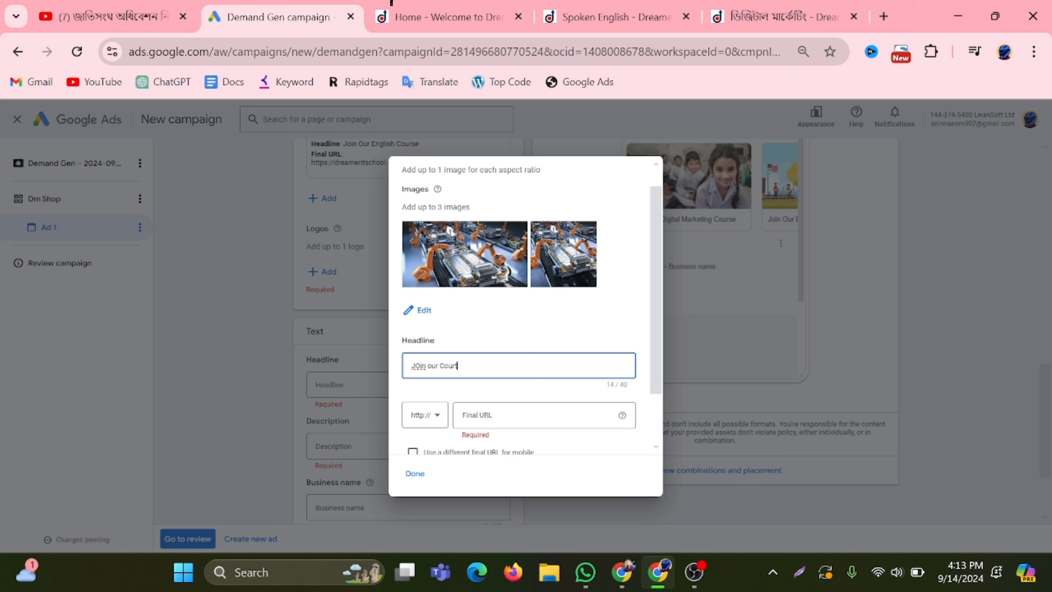
type("se")
key("BackSpace")
type("o")
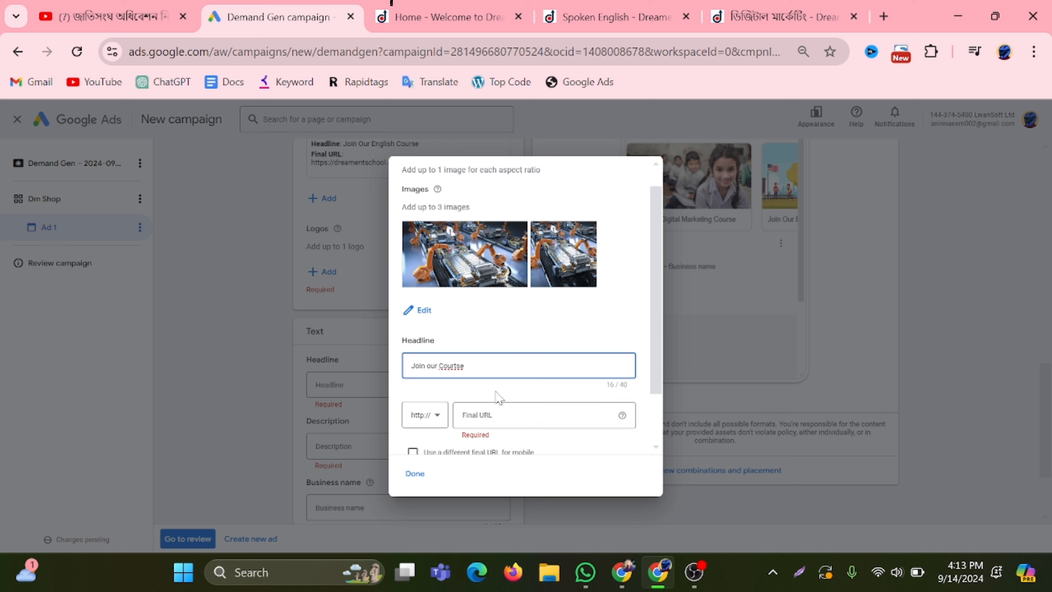
Copy the Graphics Design course page's address from a new browser tab and return to the third card's empty final URL
left_click(499, 422)
left_click(449, 17)
left_click(518, 373, "ctrl")
left_click(515, 17)
left_click(347, 52)
key("ctrl+c")
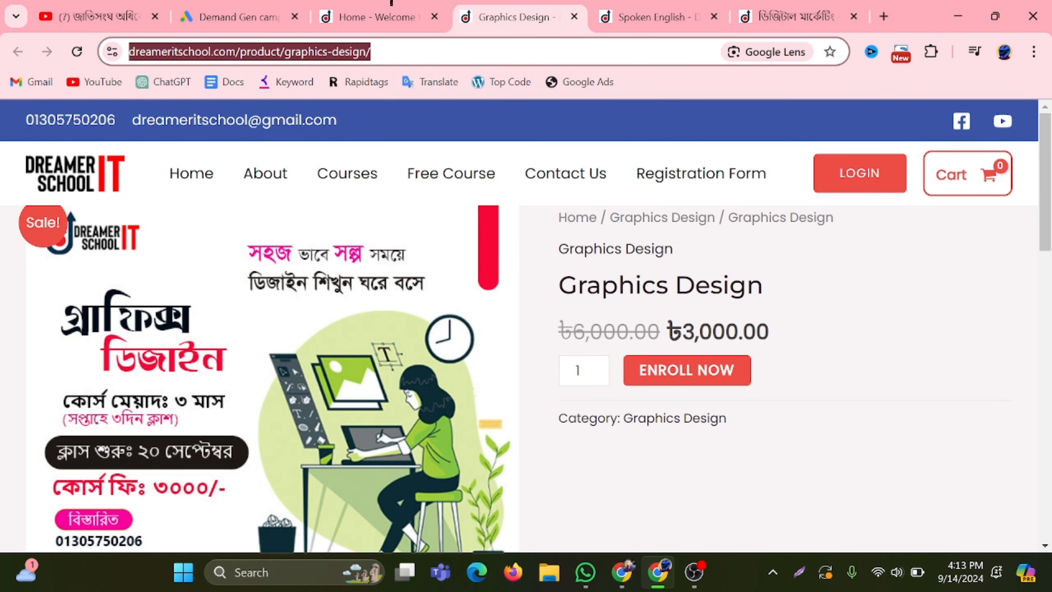
left_click(350, 8)
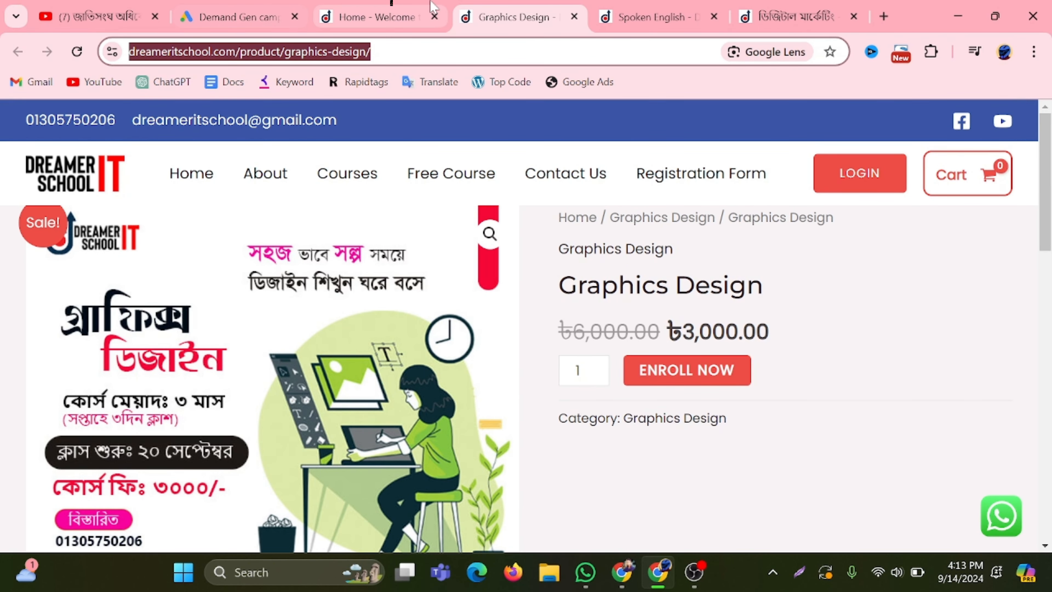
left_click(203, 7)
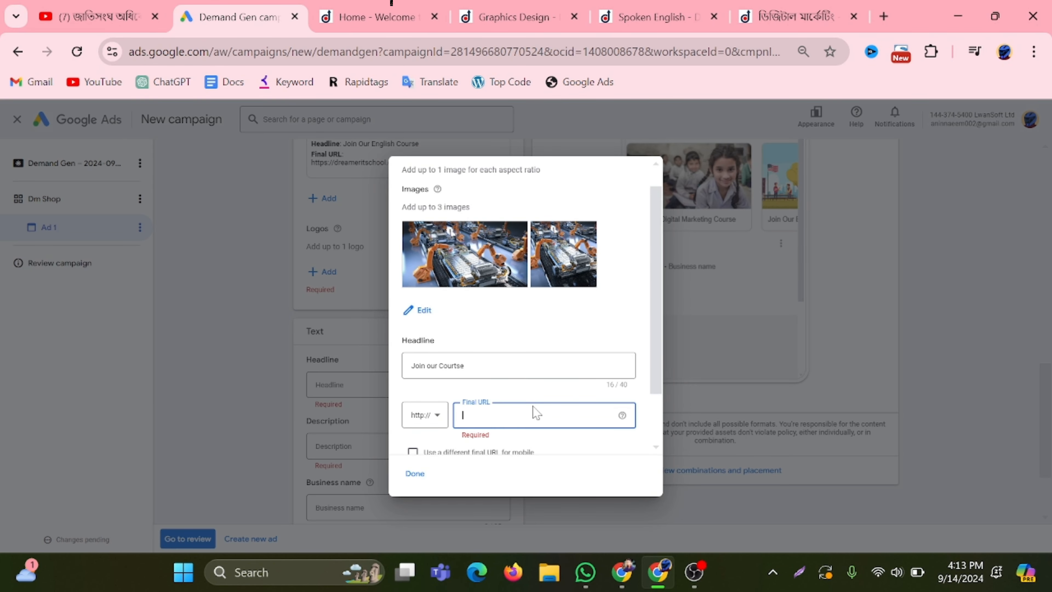
key("ctrl+v")
scroll(450, 457, "down", 2)
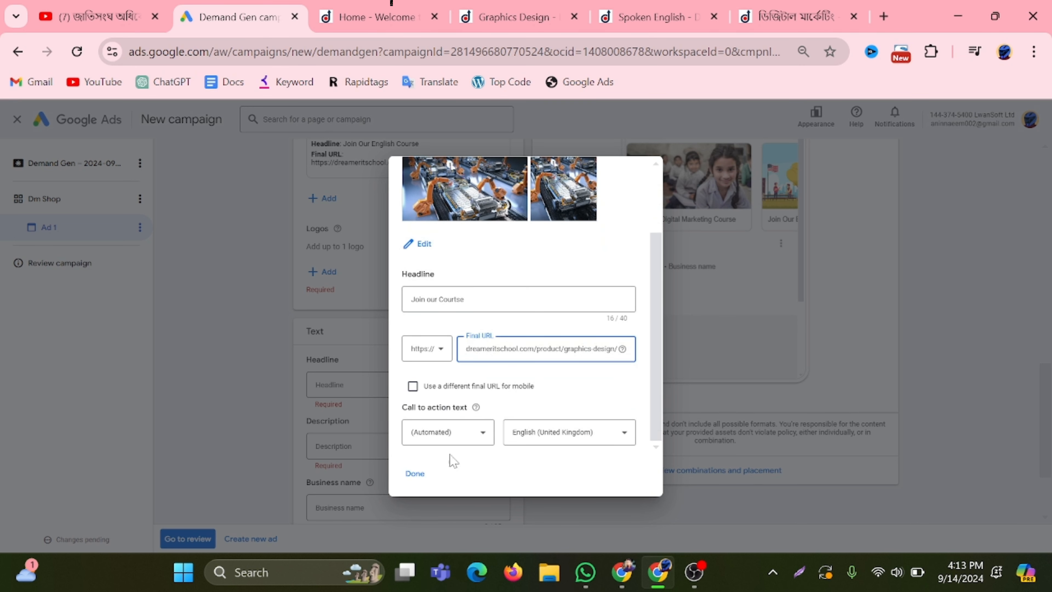
left_click(414, 473)
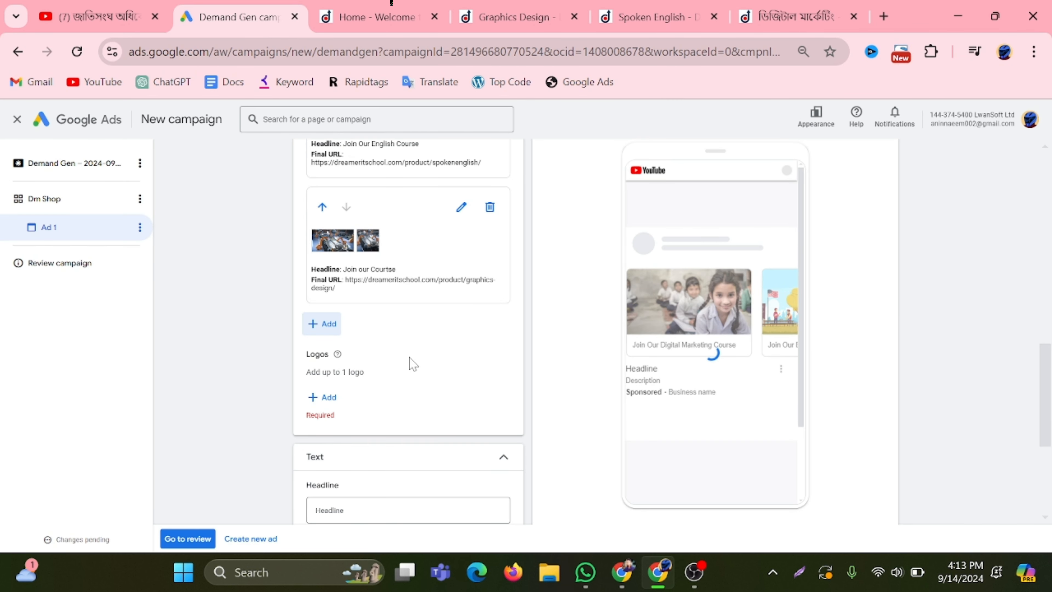
scroll(408, 364, "down", 2)
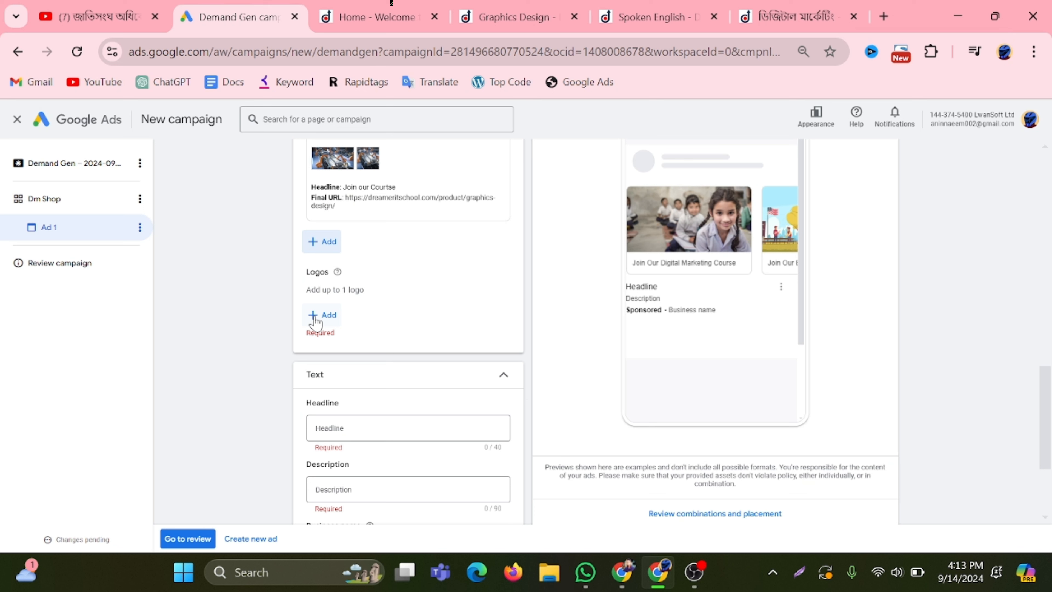
left_click(315, 317)
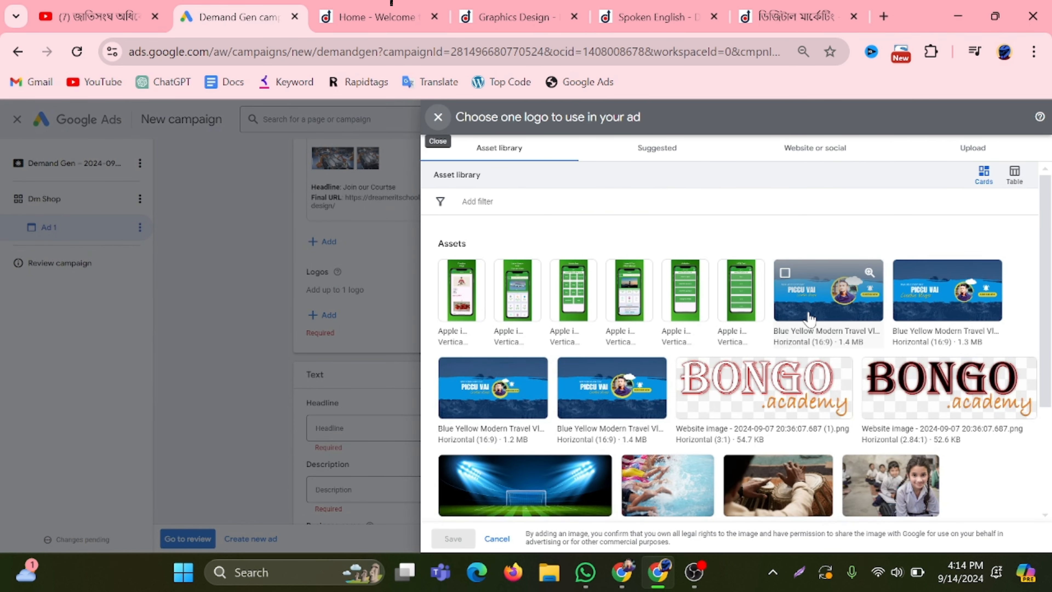
left_click(764, 388)
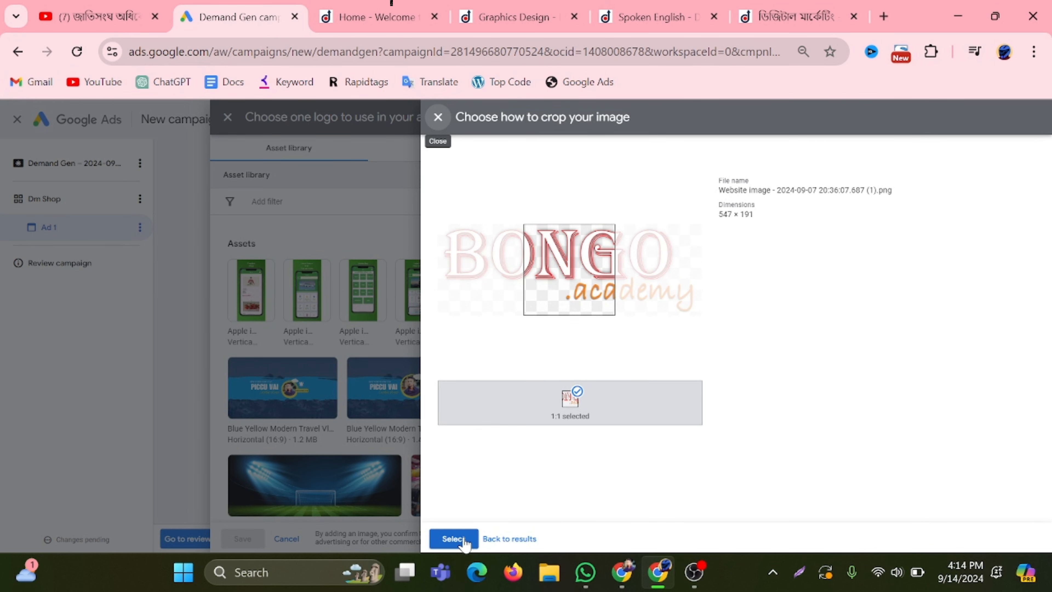
left_click(439, 120)
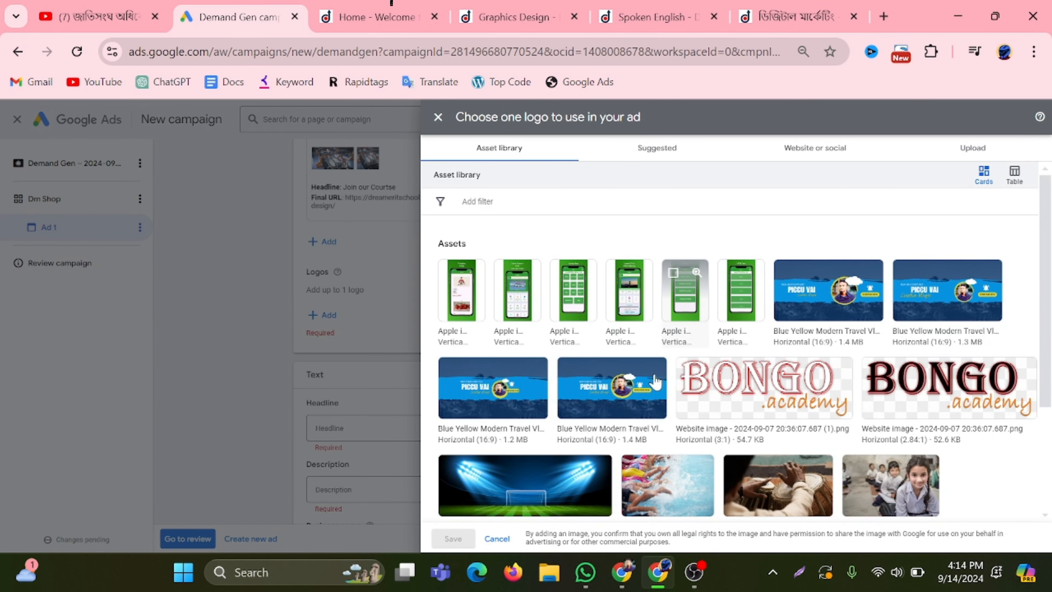
scroll(655, 381, "down", 2)
scroll(656, 381, "up", 3)
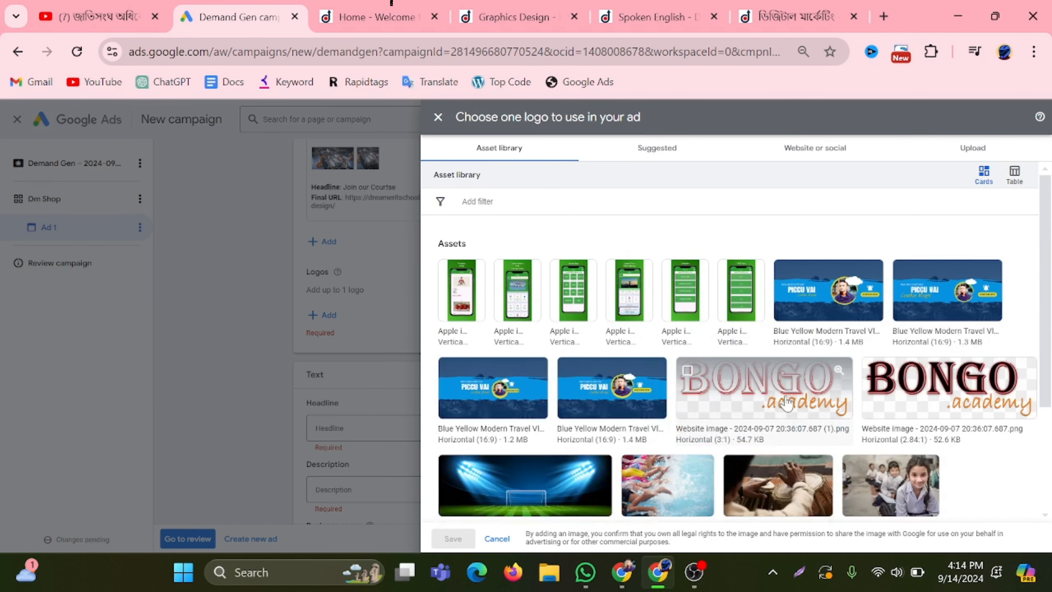
left_click(677, 155)
left_click(829, 155)
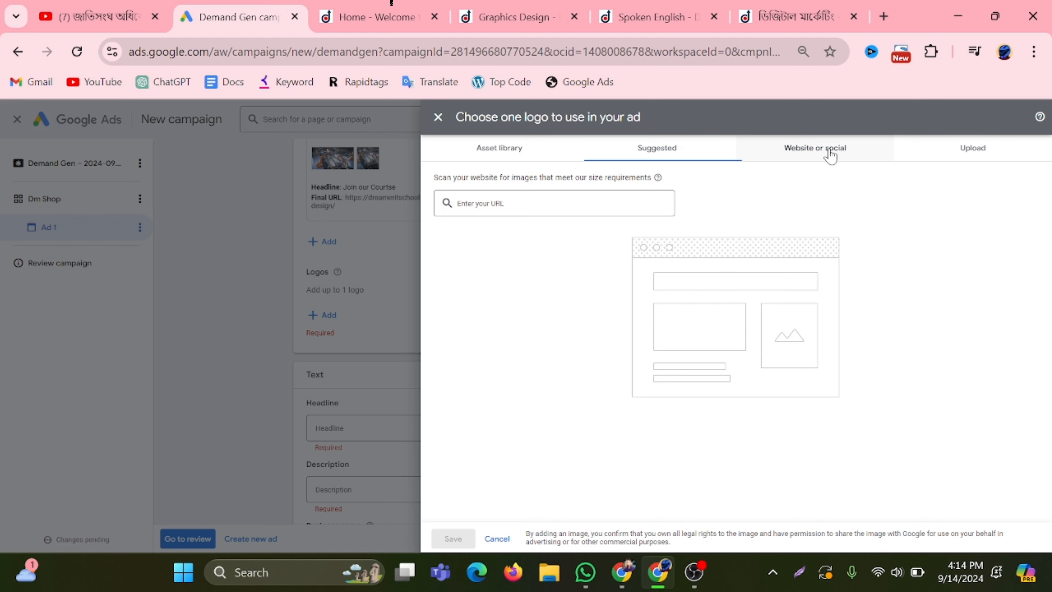
left_click(491, 155)
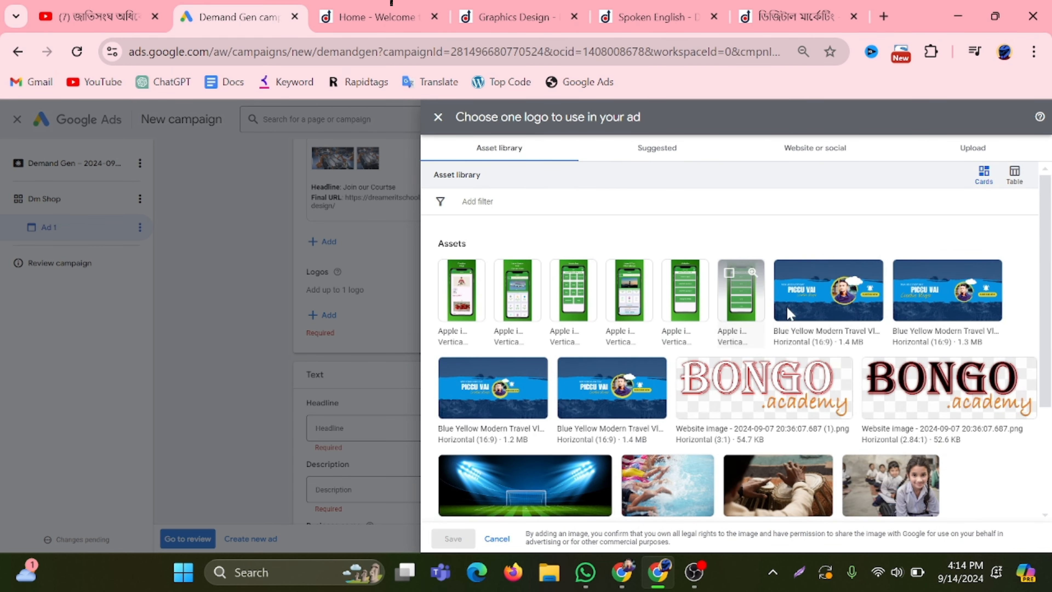
Use the schoolchildren stock image from the asset library as the ad's logo, with the square crop shifted toward the girl in front
scroll(807, 328, "down", 3)
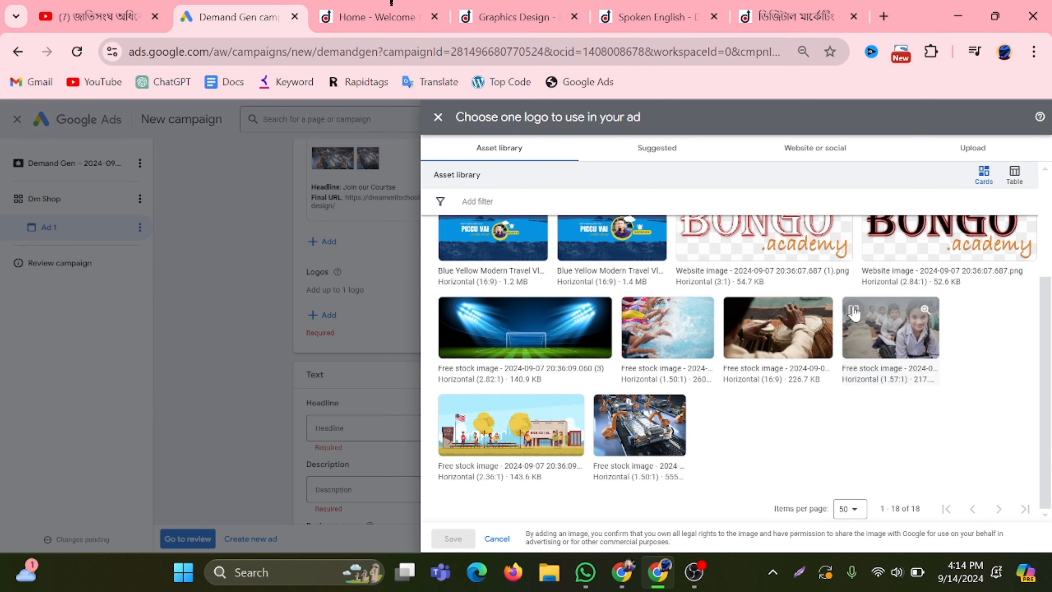
left_click(852, 313)
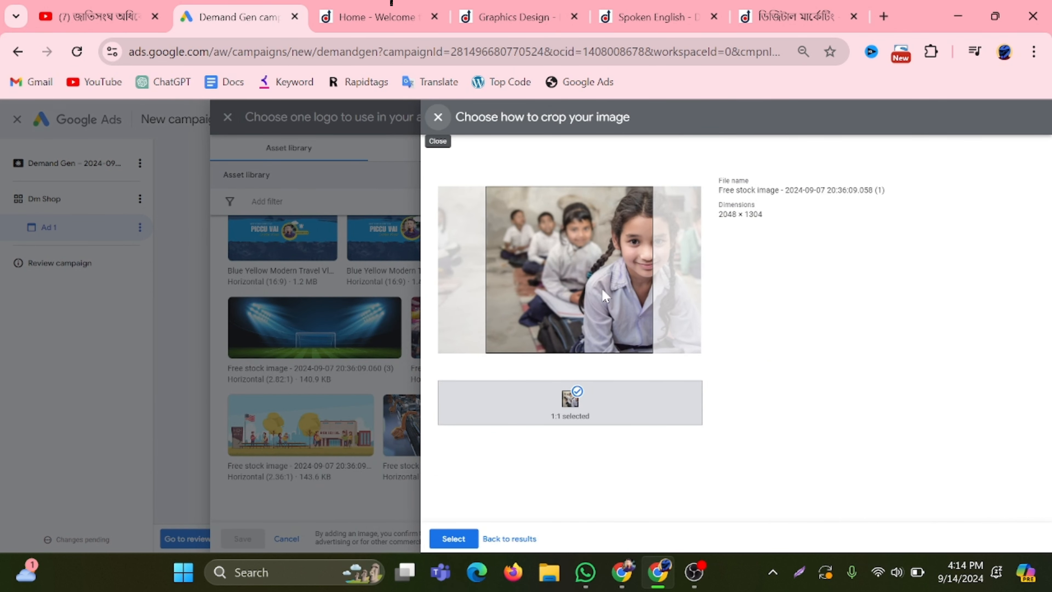
left_click_drag(603, 291, 639, 291)
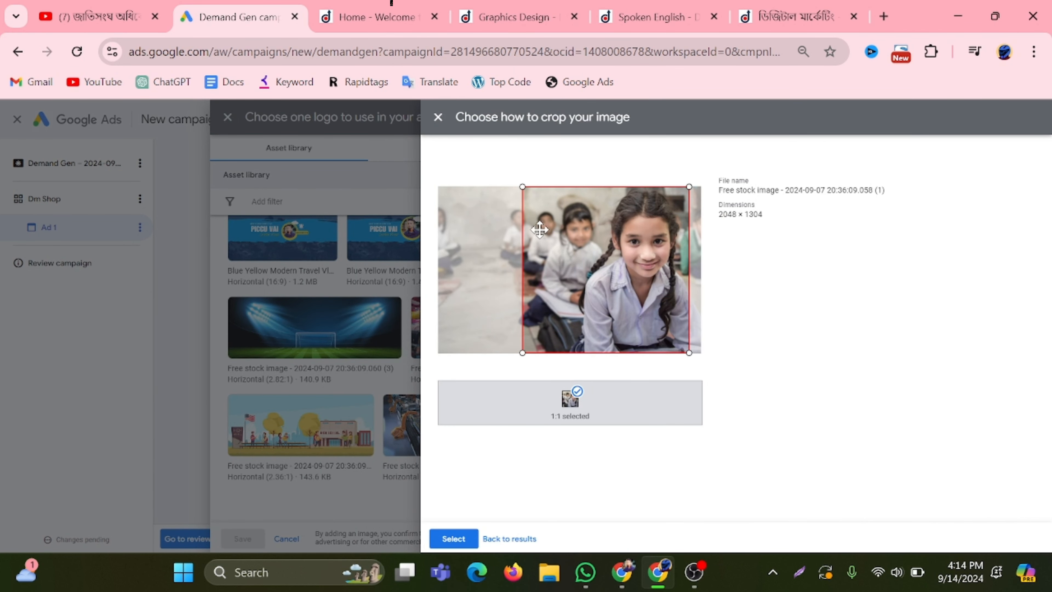
left_click(453, 538)
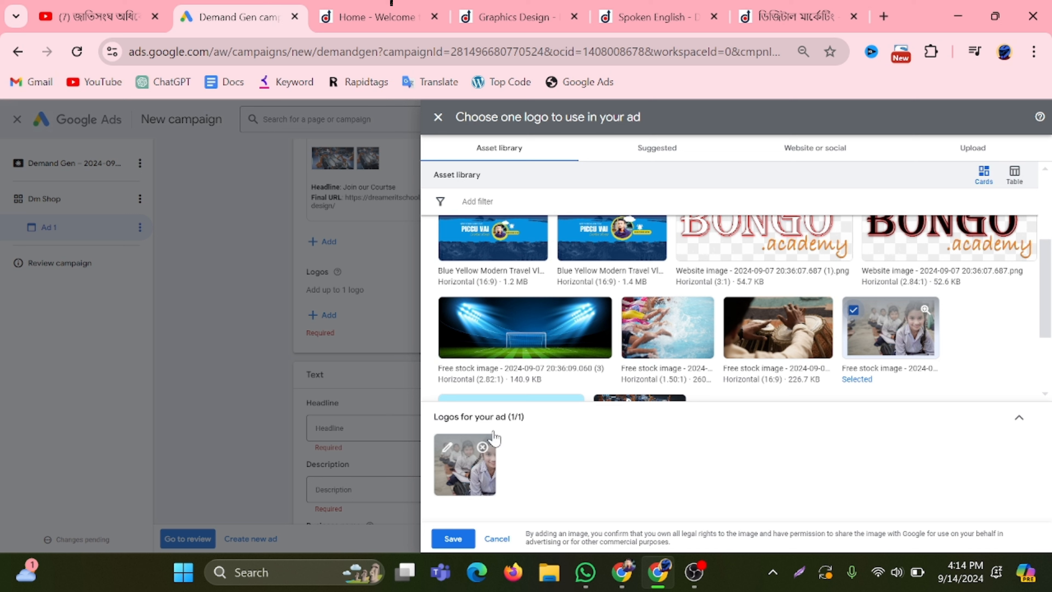
left_click(970, 149)
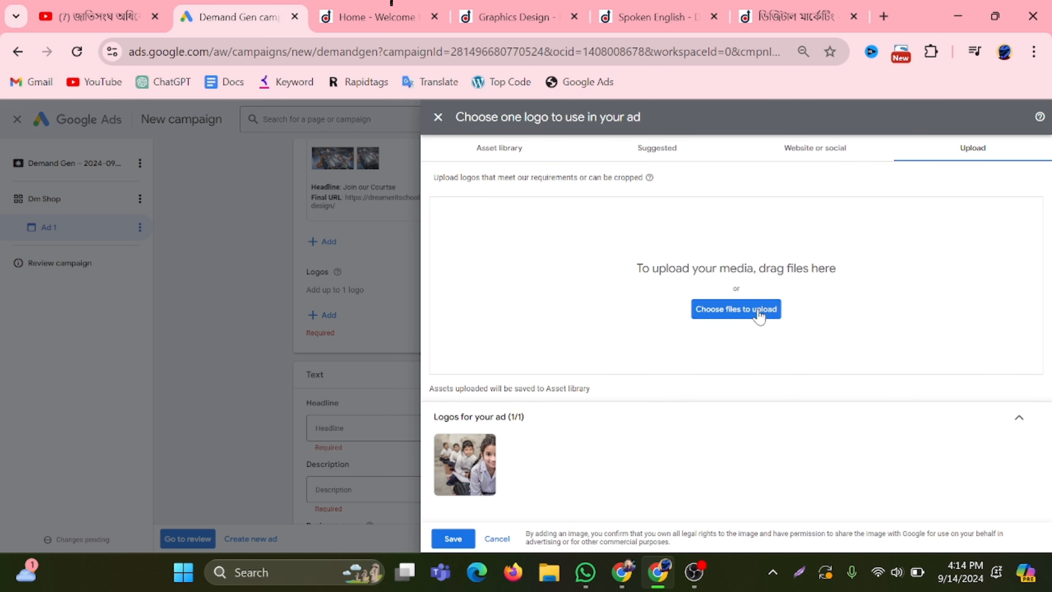
left_click(453, 538)
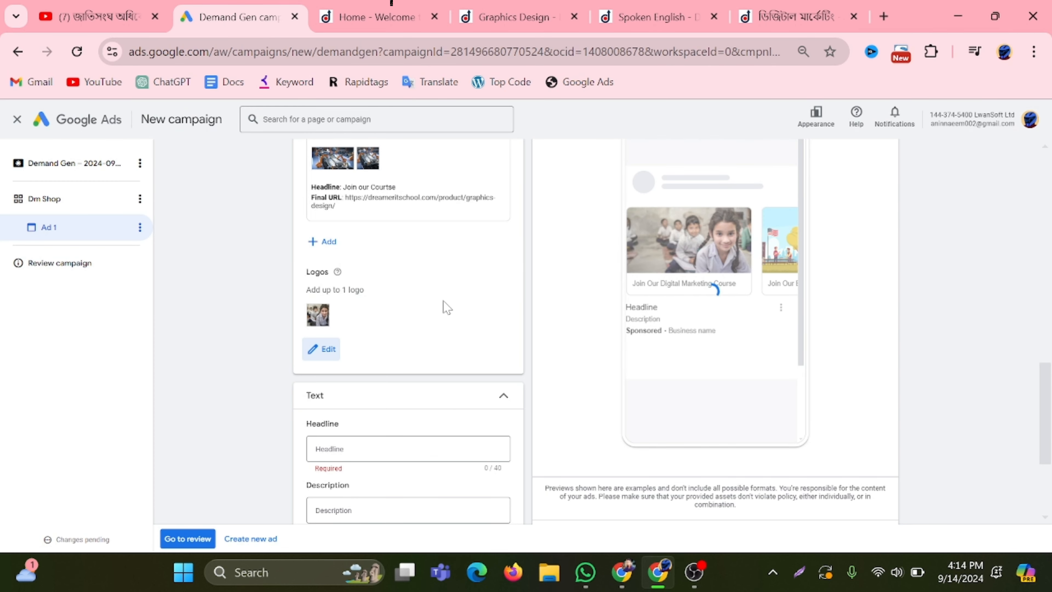
Set the ad headline to "Welcome to Dreamer IT School" and fill the description with the welcome text and Bengali slogans copied from the school's home page
scroll(444, 306, "down", 2)
scroll(382, 333, "down", 2)
left_click(377, 17)
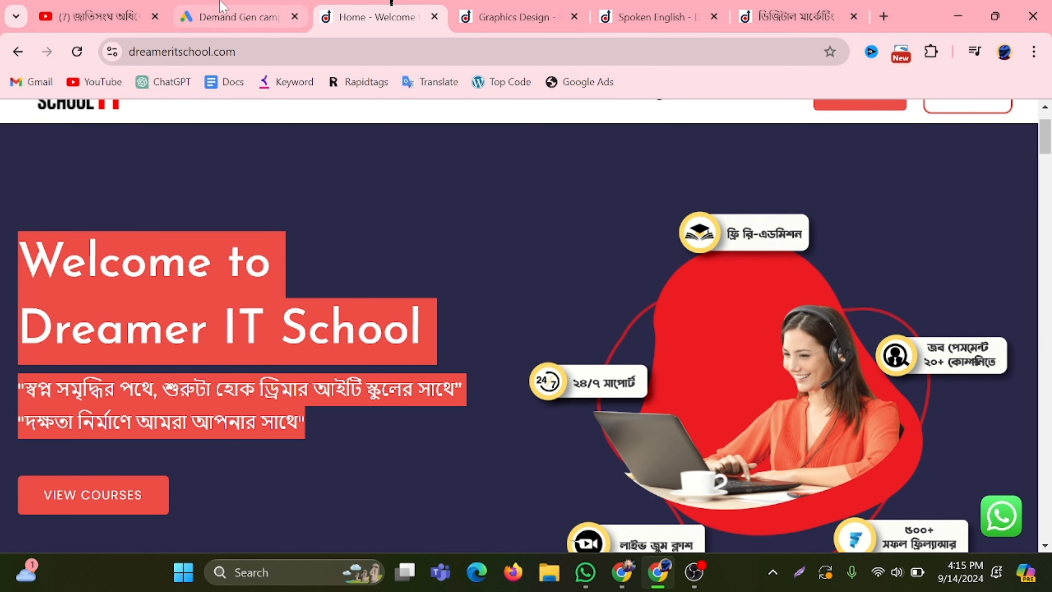
left_click(238, 16)
left_click(316, 334)
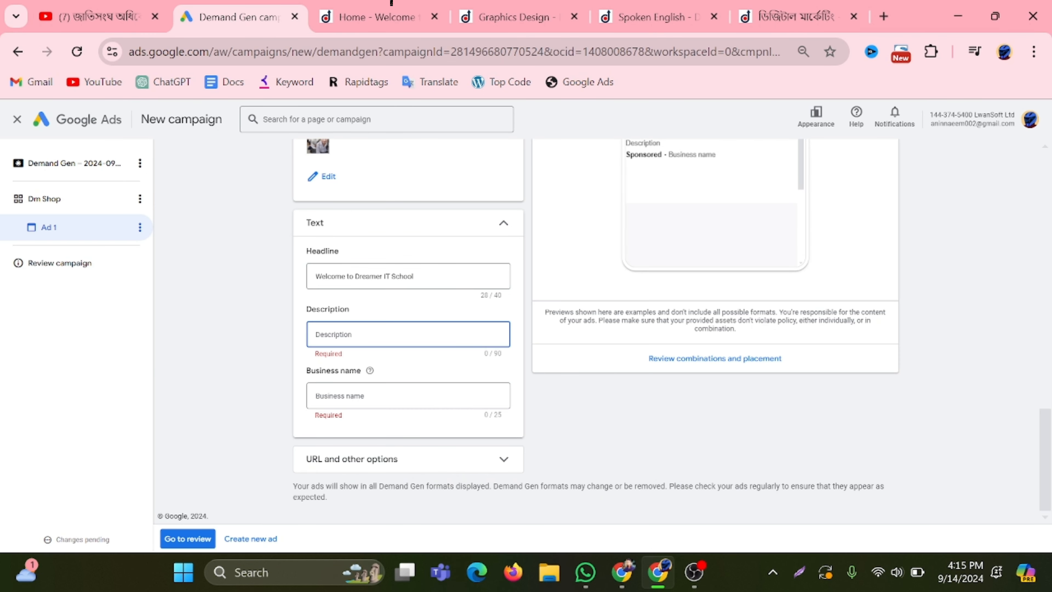
key("ctrl+v")
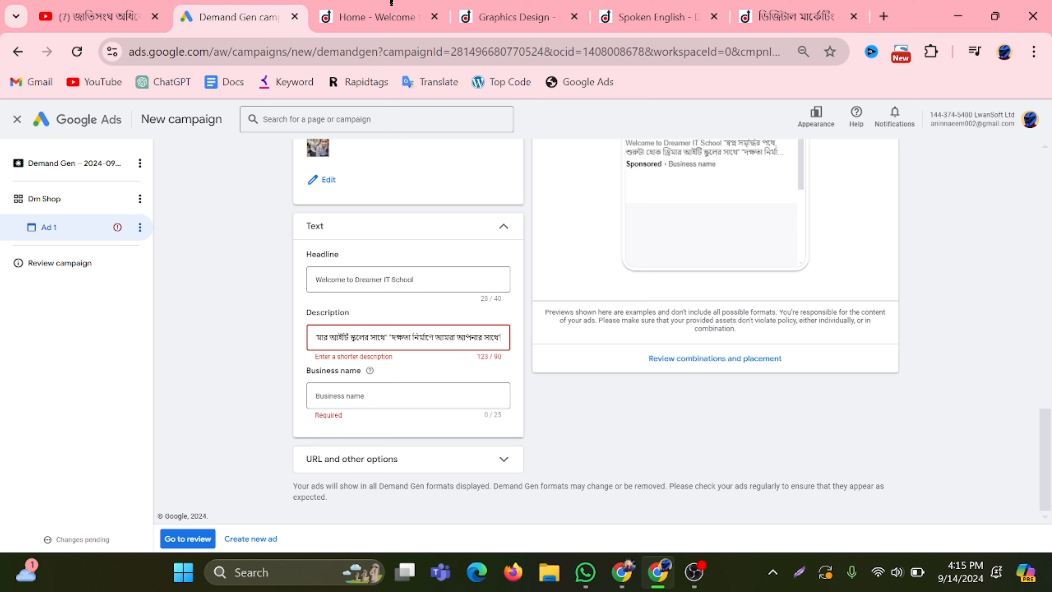
Remove the second Bengali slogan from the description, end it with "।", and enter "Dreamer It School" as the business name
left_click_drag(499, 337, 540, 329)
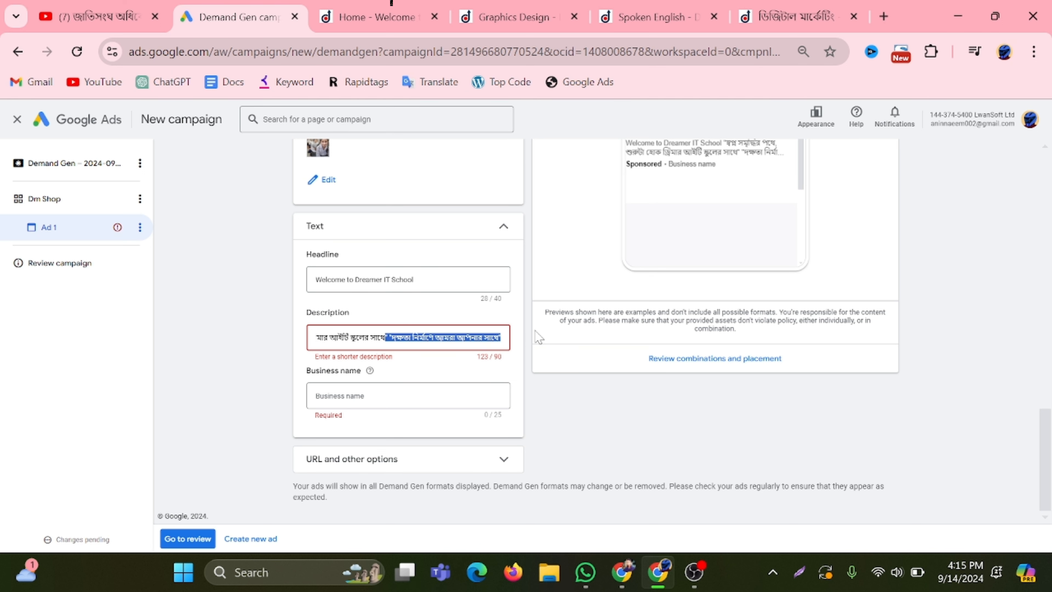
key("BackSpace")
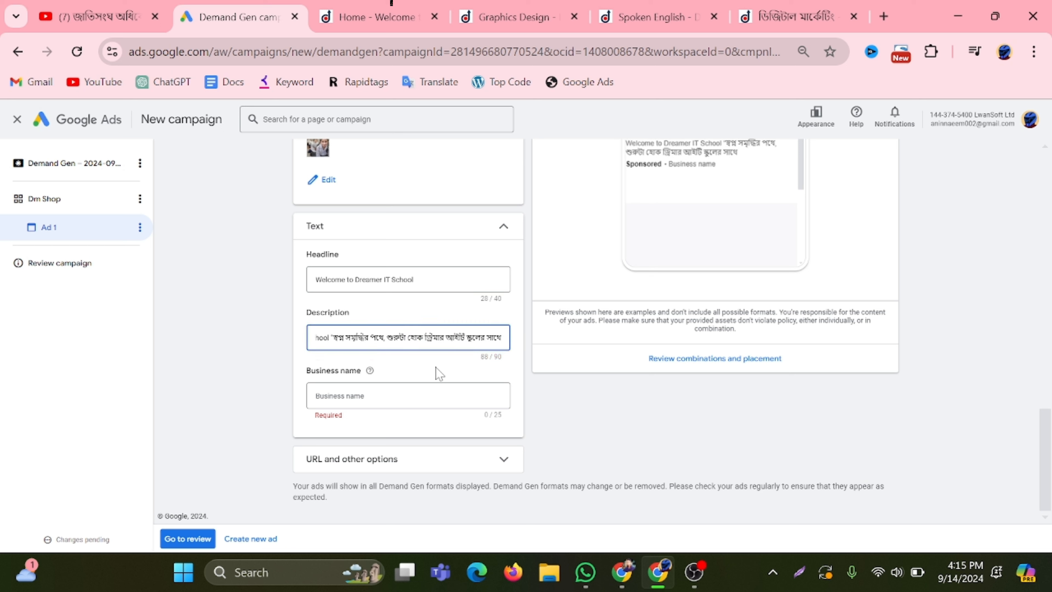
type("।")
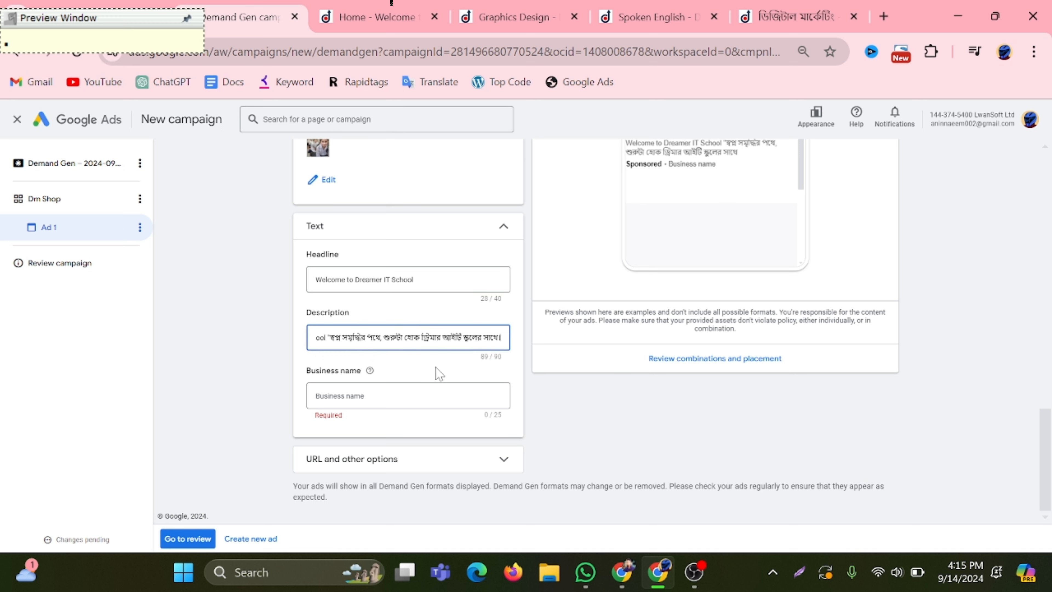
left_click(392, 397)
type("Dreamer It School")
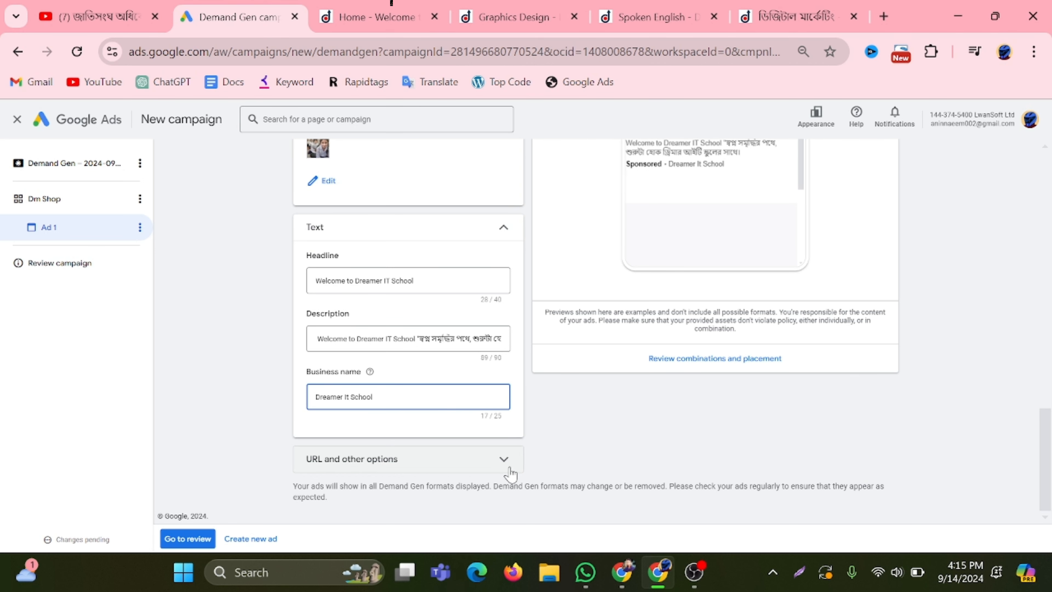
Examine the ad's tracking template, final URL suffix and customised parameter options, leaving them empty
left_click(499, 462)
scroll(479, 306, "down", 4)
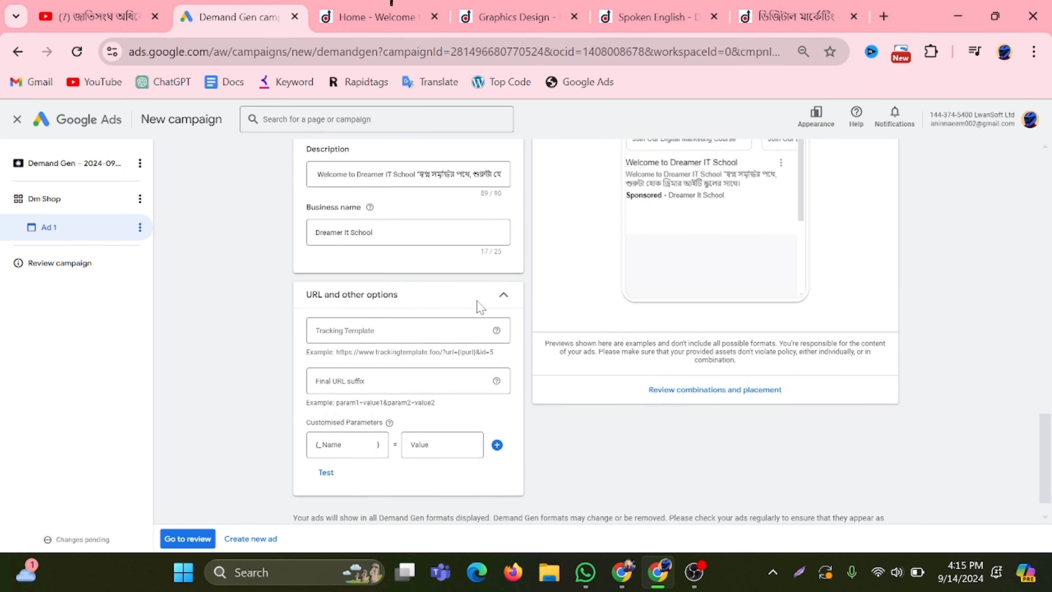
left_click(502, 296)
Review the ad's cards, logo and text together with its ad strength and the YouTube Home Feed preview
scroll(509, 322, "up", 8)
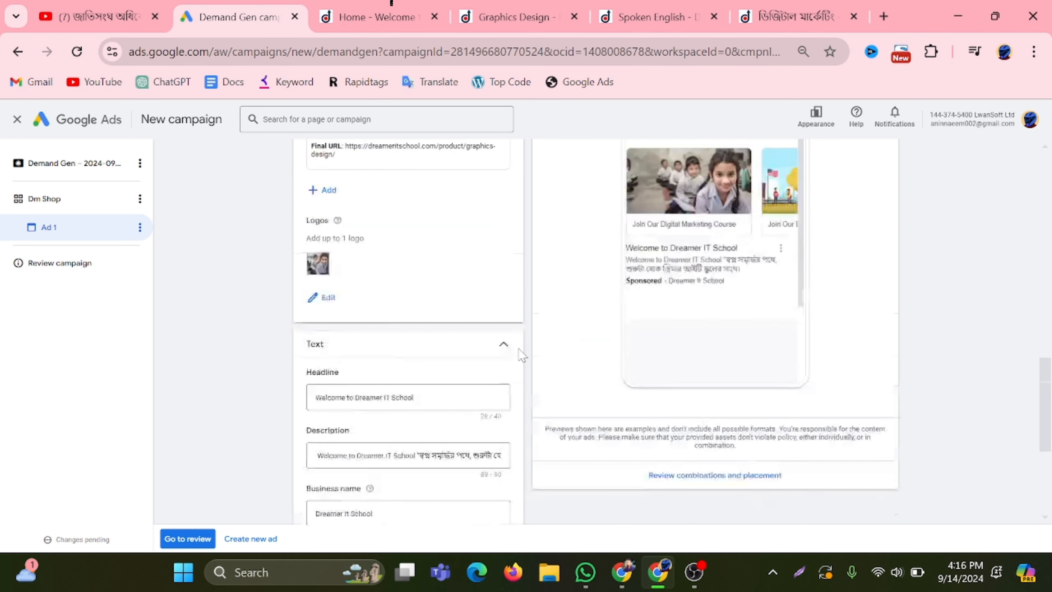
scroll(521, 354, "up", 4)
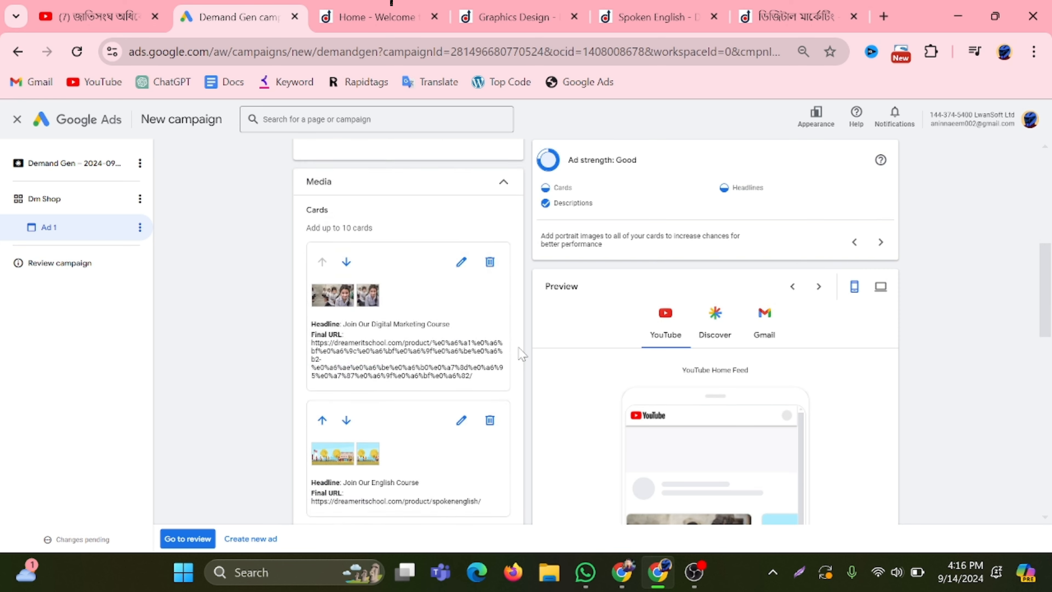
scroll(521, 354, "down", 8)
scroll(521, 354, "up", 5)
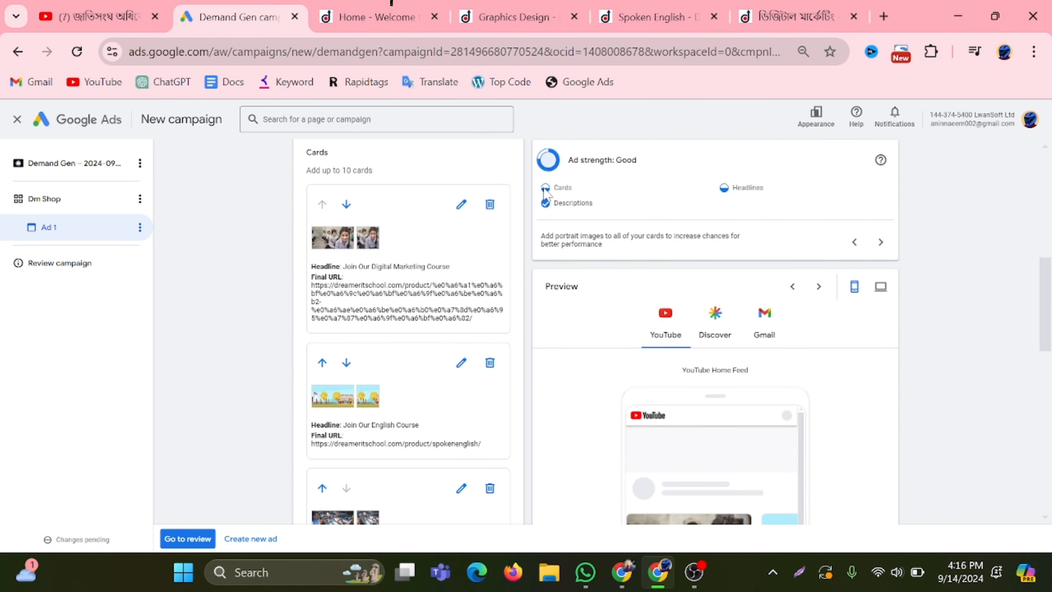
scroll(391, 380, "down", 5)
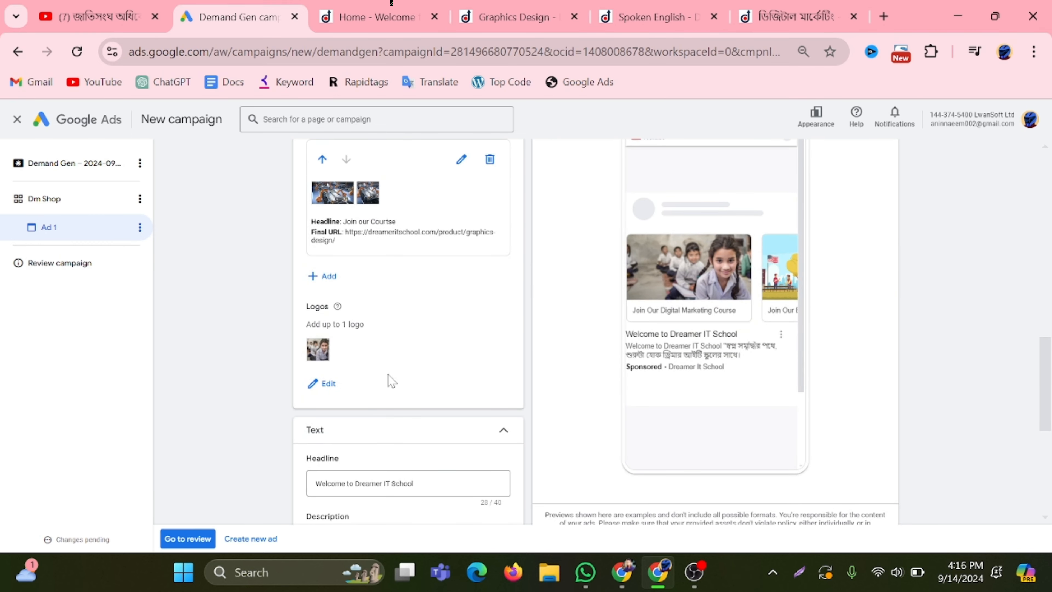
scroll(391, 380, "down", 8)
scroll(407, 375, "up", 8)
scroll(674, 312, "up", 6)
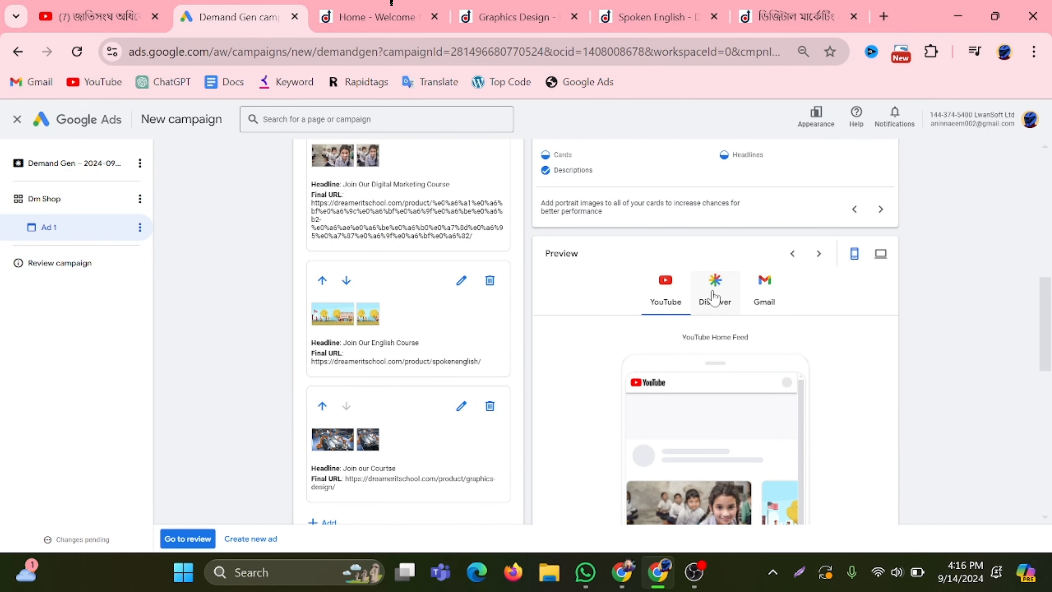
scroll(710, 306, "down", 6)
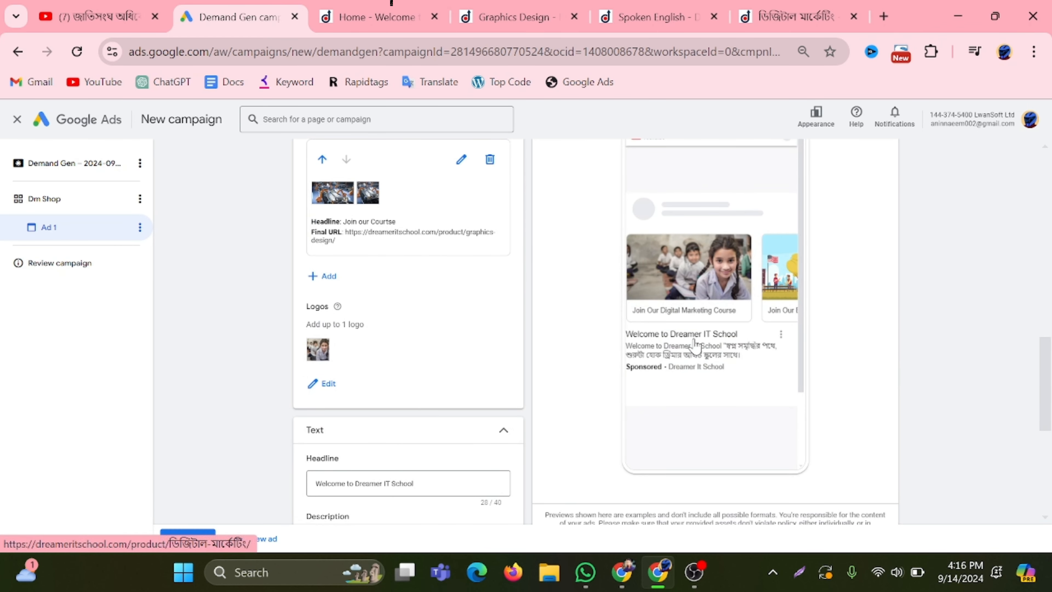
scroll(692, 346, "up", 2)
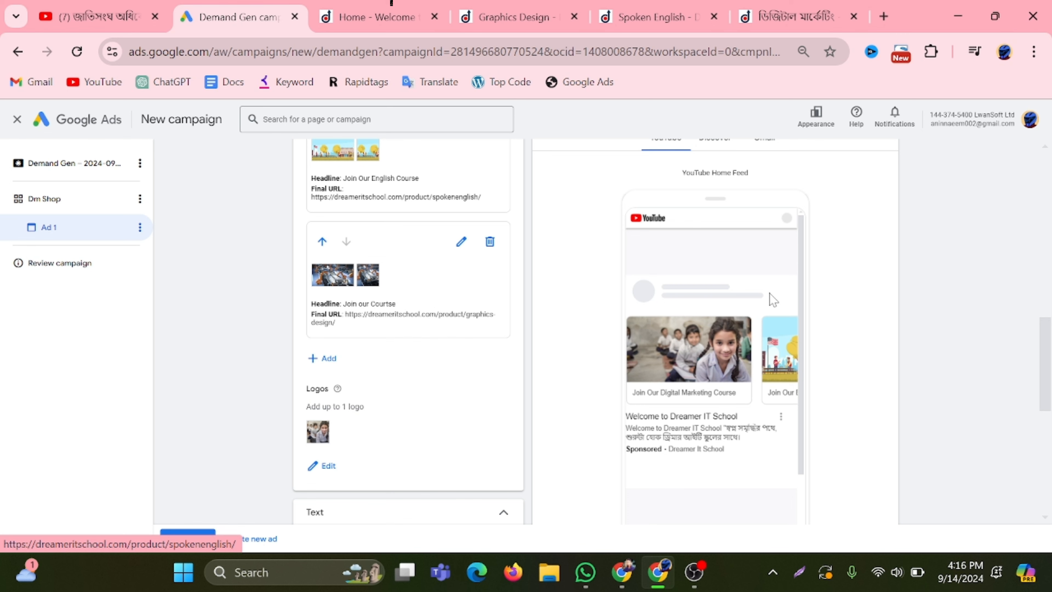
scroll(770, 298, "up", 2)
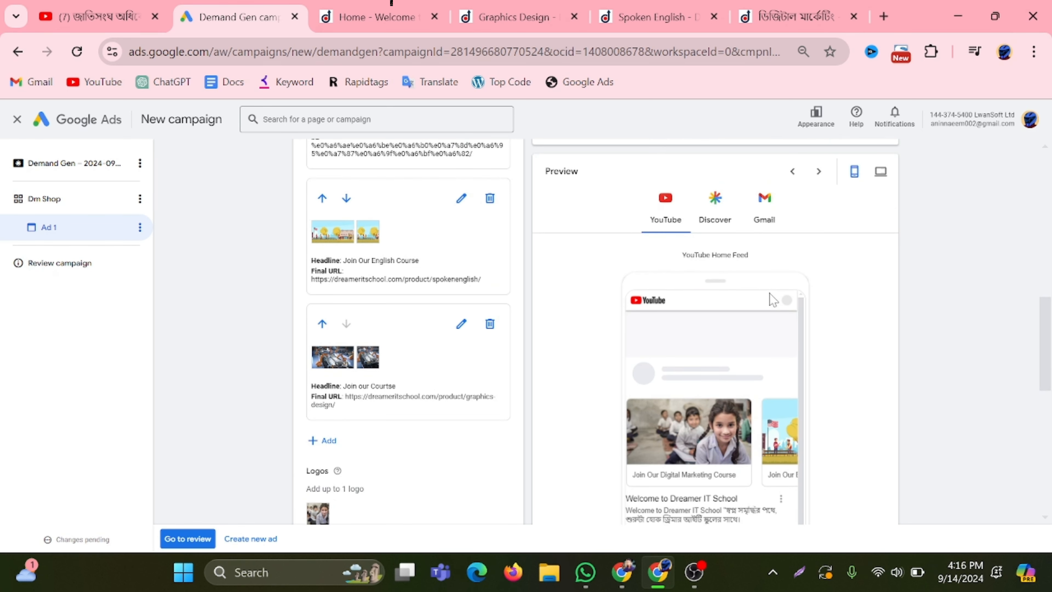
Check how the carousel ad looks in the Discover and Gmail mobile previews
left_click(717, 199)
scroll(722, 335, "down", 2)
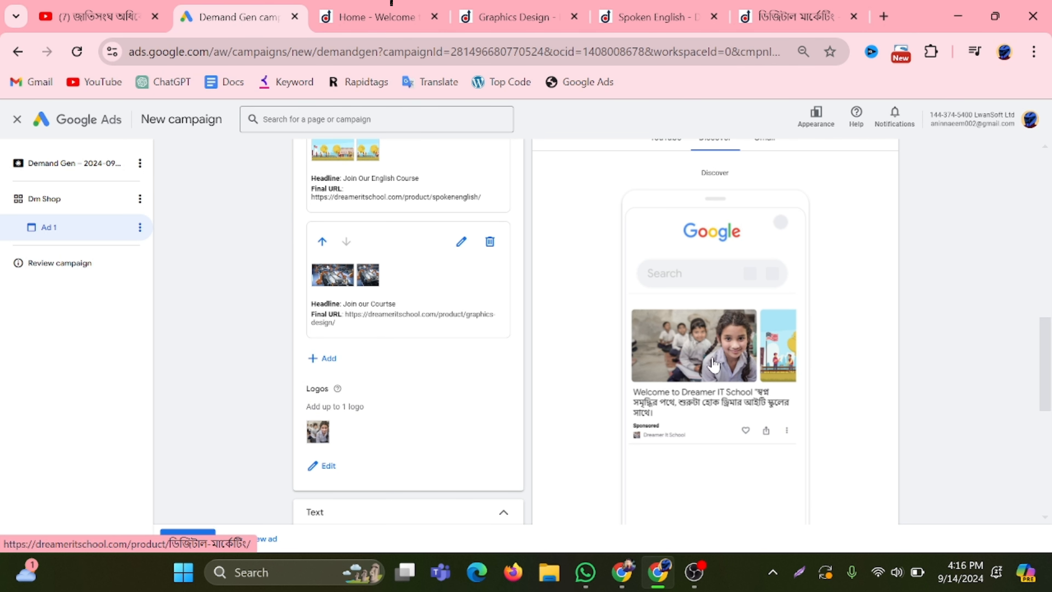
scroll(722, 331, "up", 2)
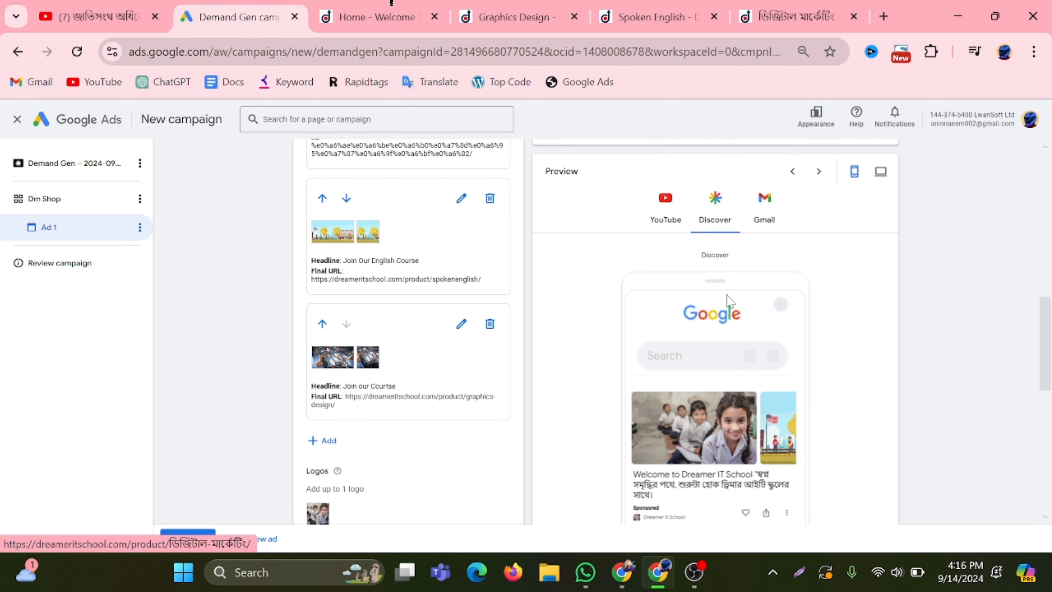
left_click(760, 206)
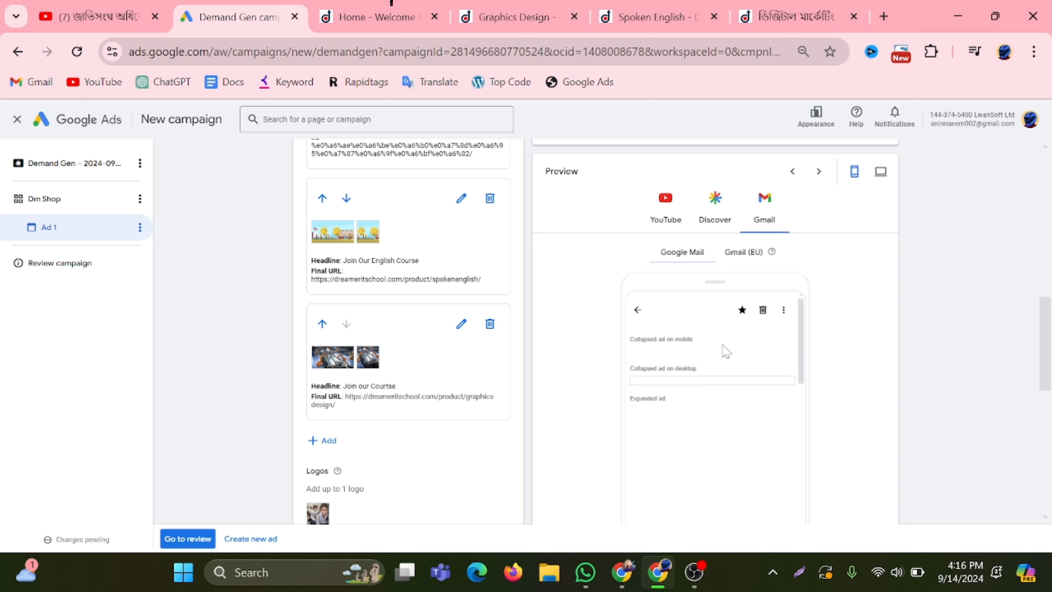
scroll(684, 376, "down", 2)
scroll(726, 375, "up", 1)
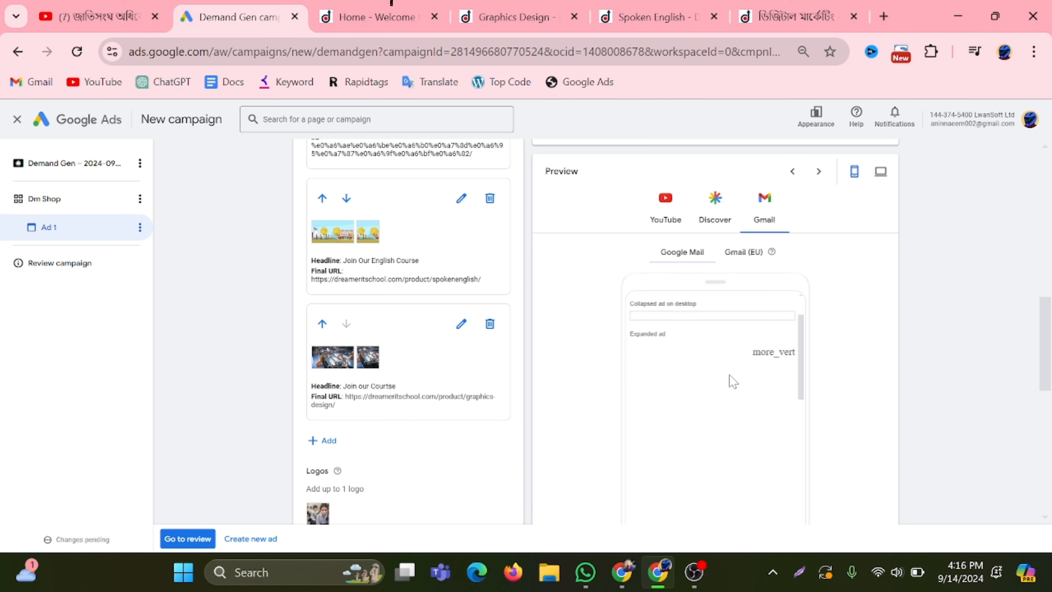
Look through the full Gmail mobile preview, covering the digital marketing, English and graphics design course cards
scroll(716, 359, "down", 4)
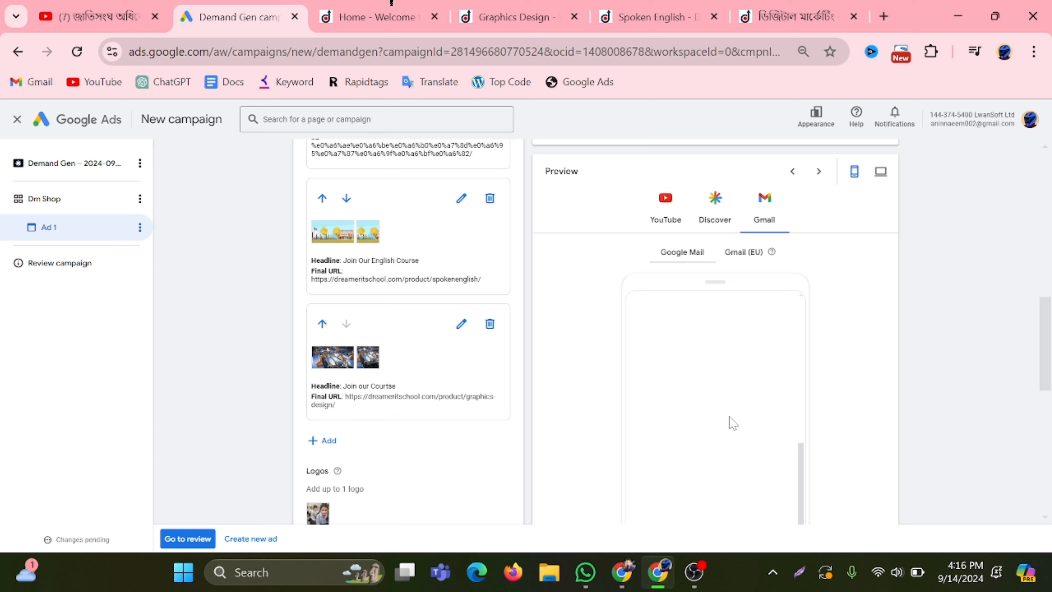
scroll(818, 381, "down", 5)
scroll(822, 384, "up", 8)
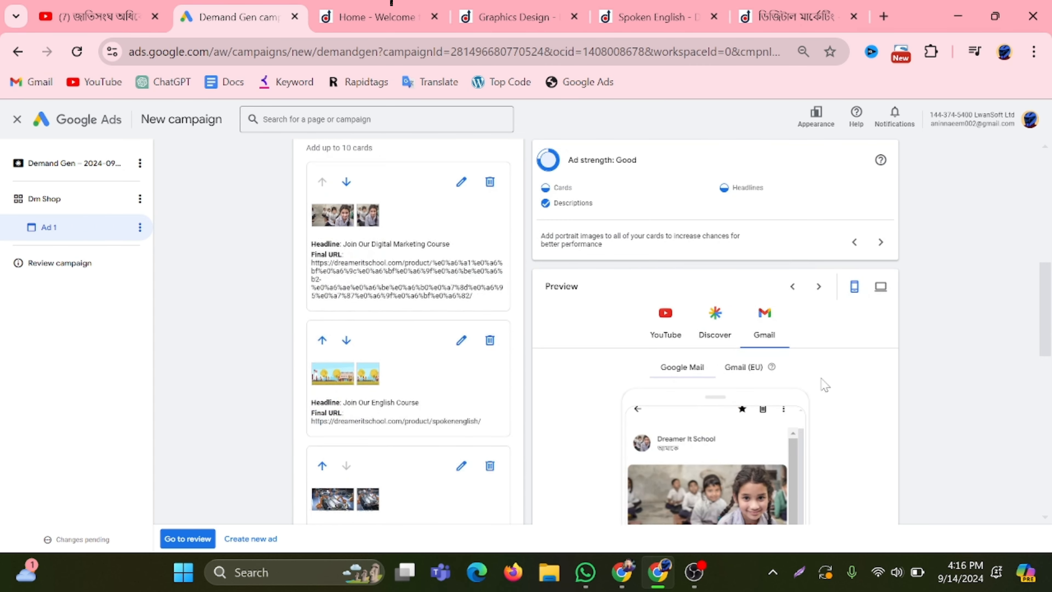
scroll(825, 384, "down", 5)
scroll(732, 414, "down", 3)
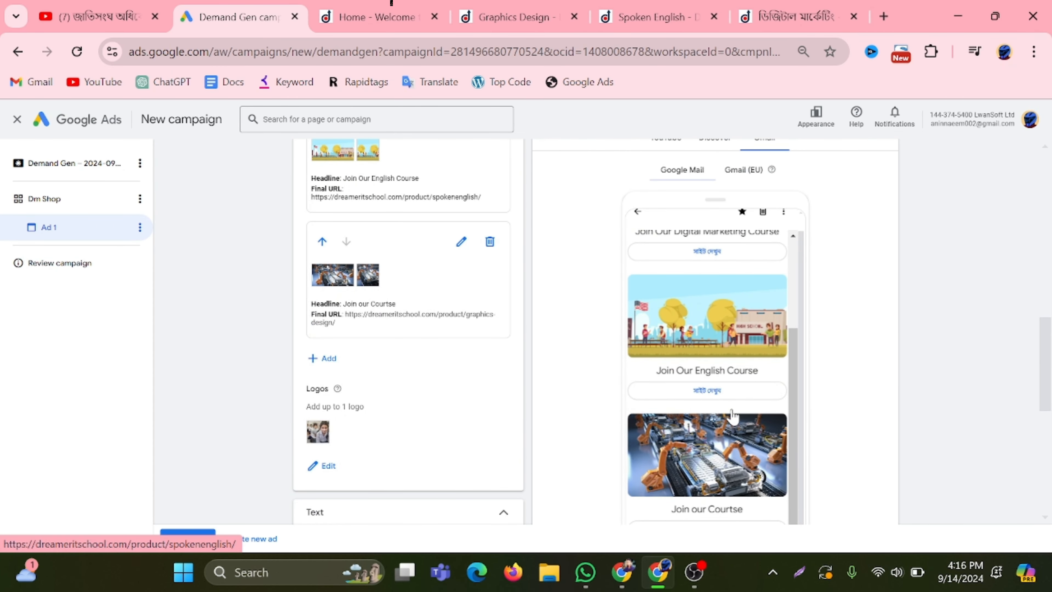
scroll(732, 414, "up", 3)
scroll(832, 264, "up", 1)
scroll(831, 264, "up", 3)
Check the carousel ad's desktop previews for Gmail, Discover and YouTube
left_click(880, 253)
scroll(741, 455, "down", 1)
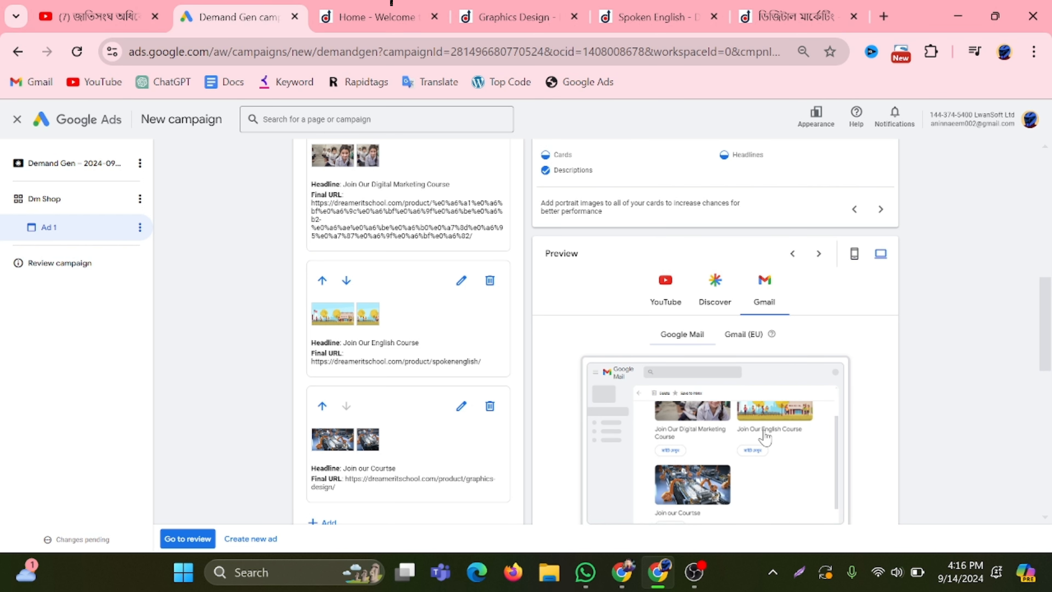
scroll(745, 494, "up", 1)
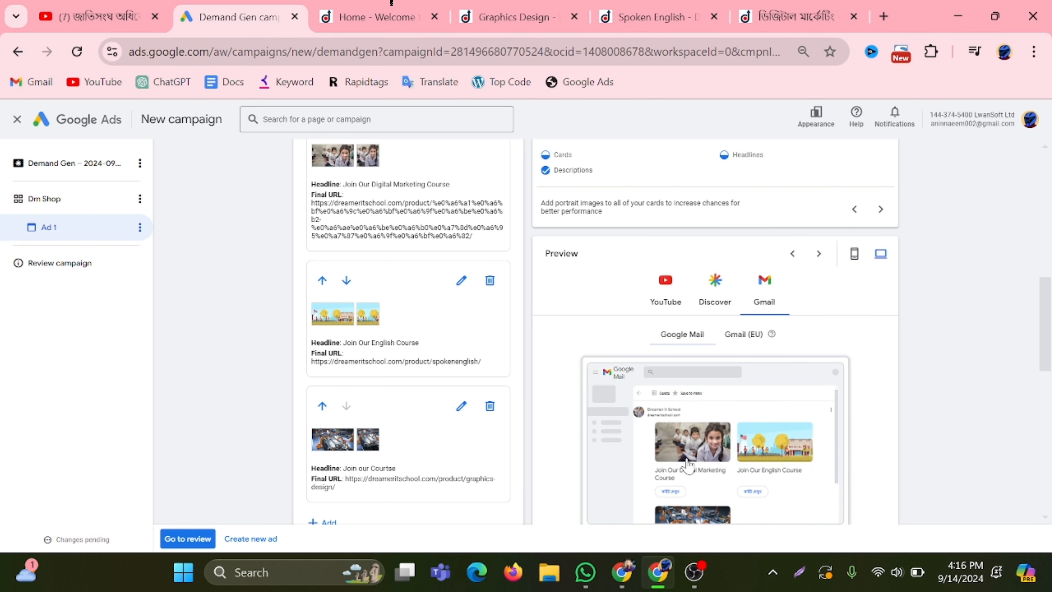
left_click(715, 291)
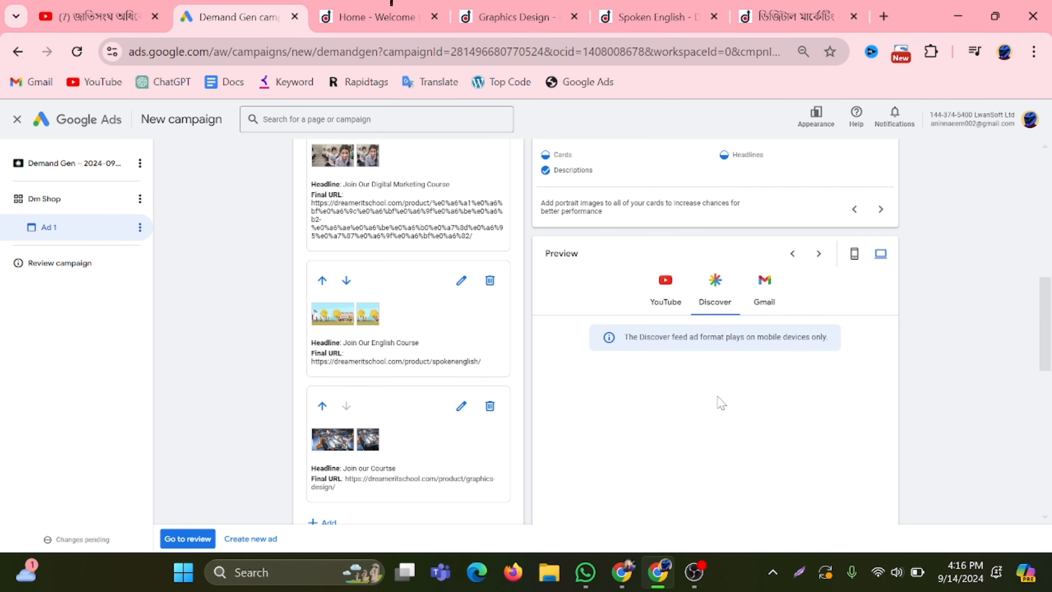
left_click(665, 292)
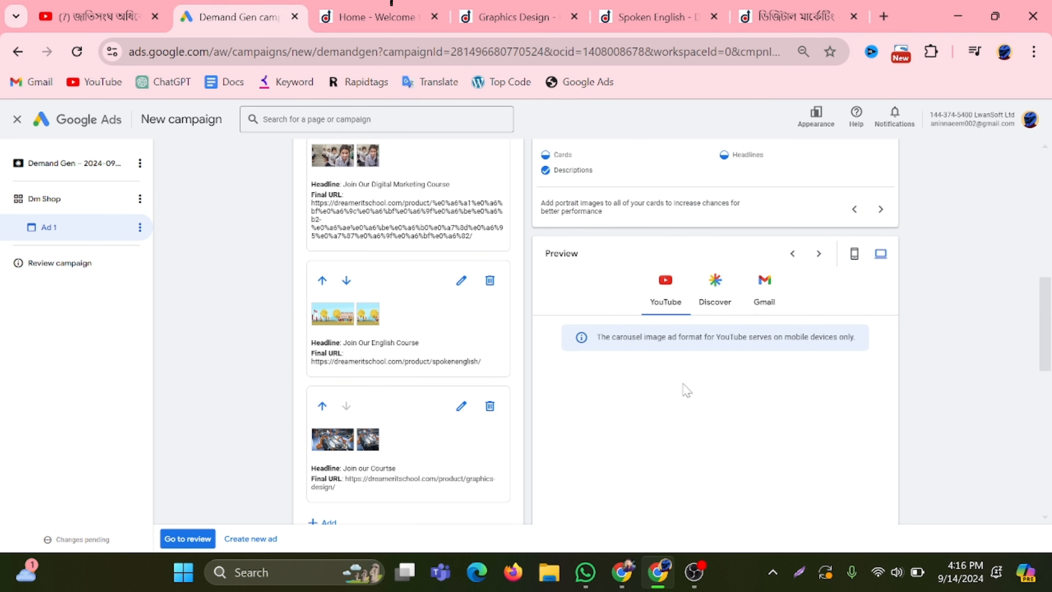
Finish editing the ad and proceed to the campaign review
left_click(188, 539)
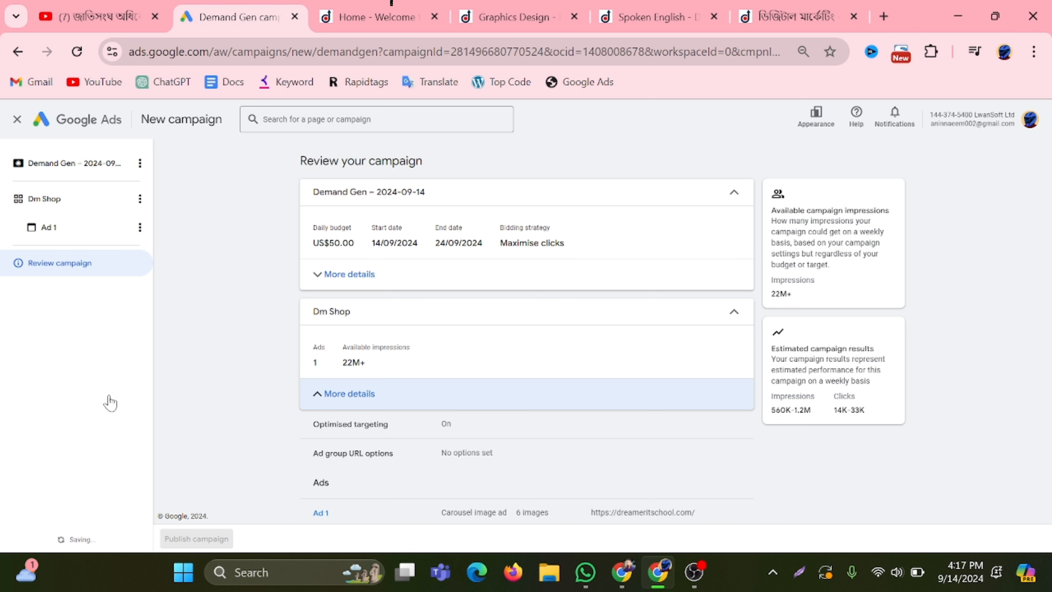